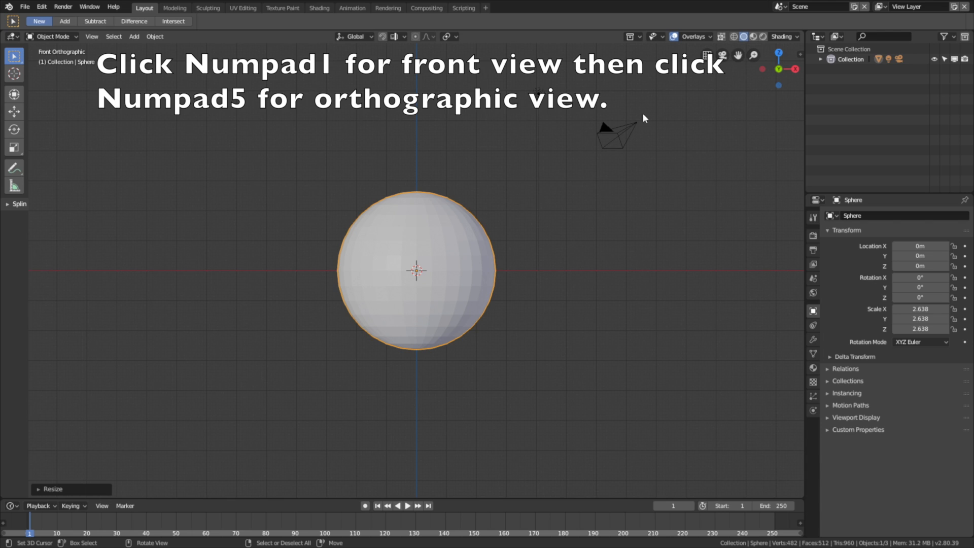
Open the sphere for mesh editing in wireframe display, with none of its vertices selected
{"action": "left_click", "coordinate": [734, 37]}
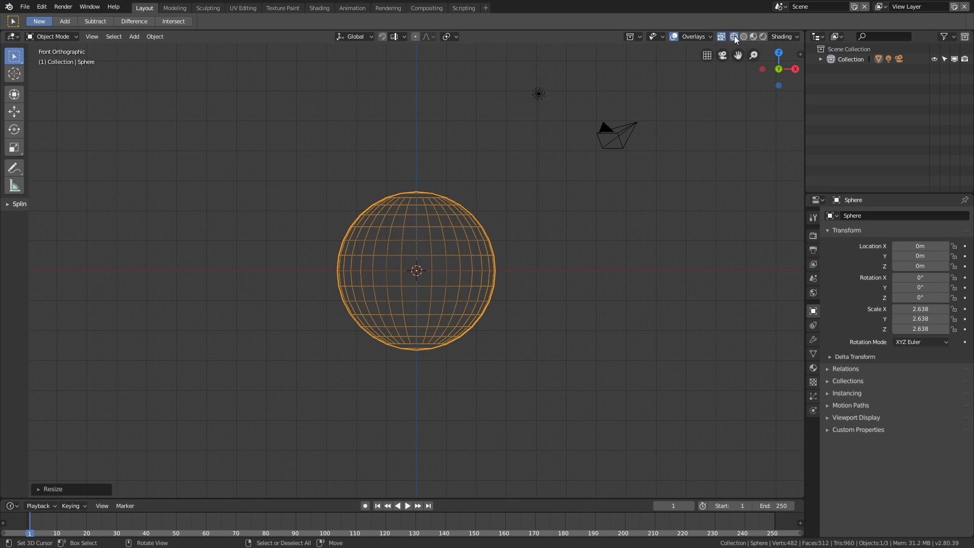
{"action": "left_click", "coordinate": [45, 38]}
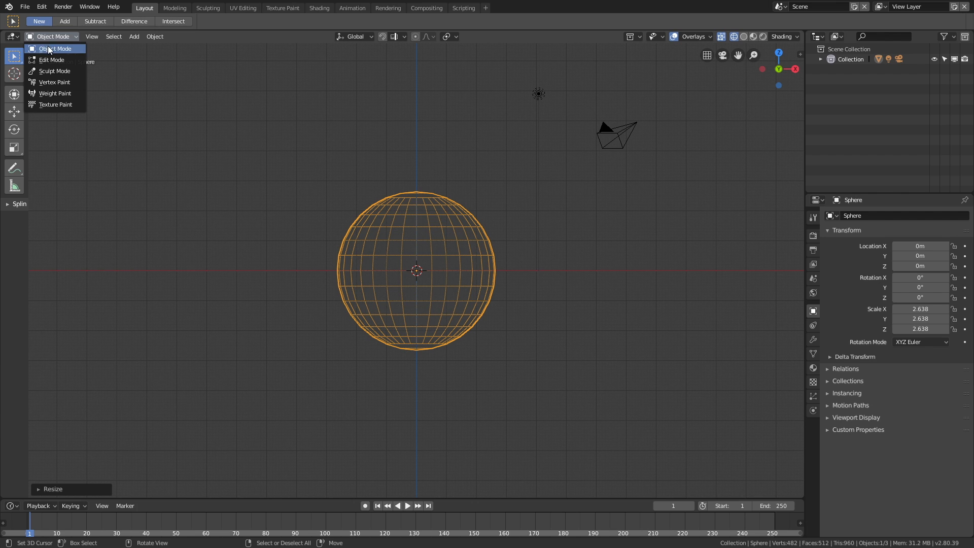
{"action": "left_click", "coordinate": [51, 60]}
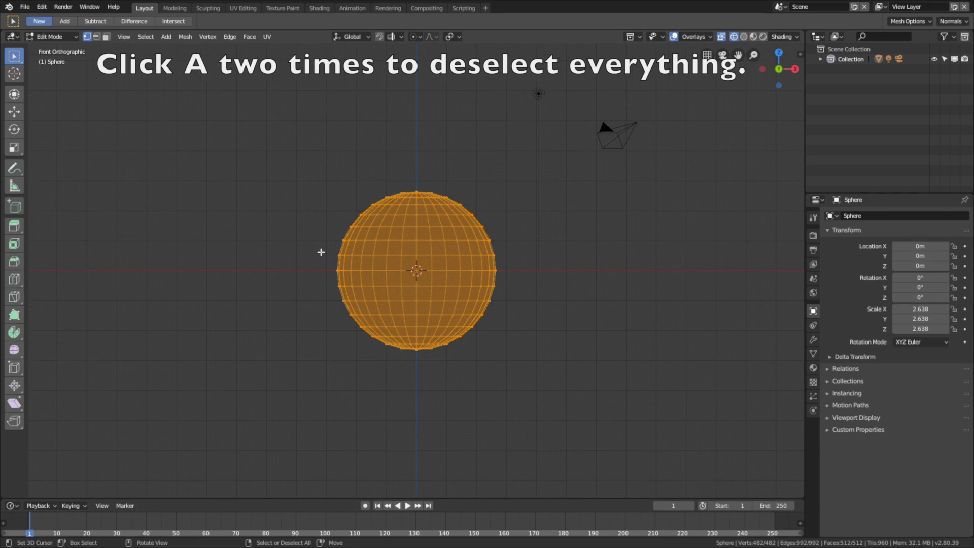
{"action": "scroll", "coordinate": [321, 251], "scroll_direction": "up", "scroll_amount": 2}
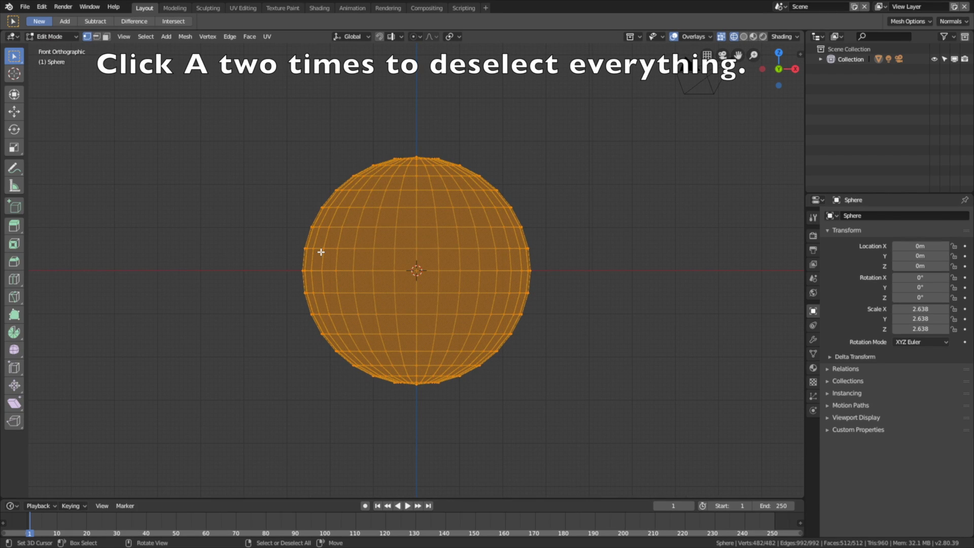
{"action": "key", "text": "a"}
{"action": "key", "text": "a"}
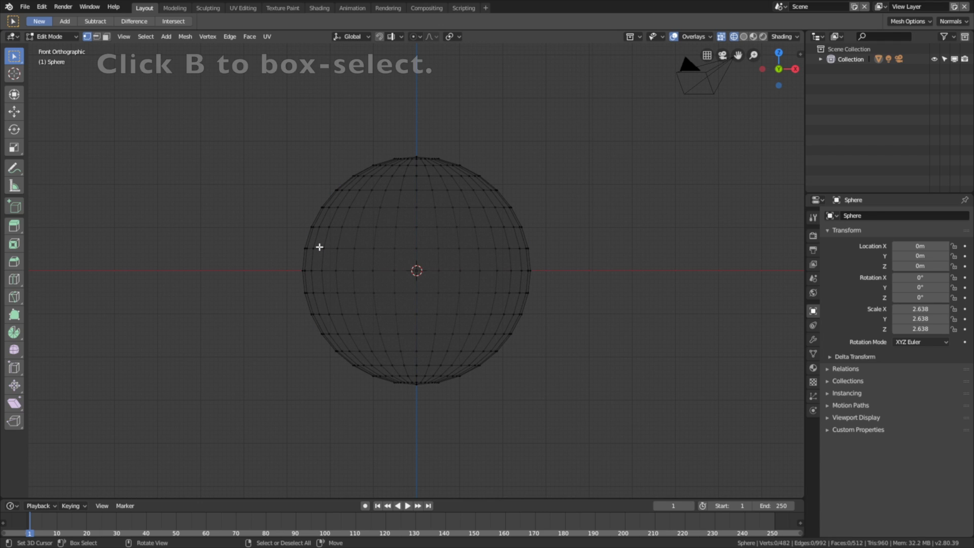
Delete all vertices of the sphere above its equator, leaving the lower half as an open bowl
{"action": "key", "text": "b"}
{"action": "left_click_drag", "start_coordinate": [257, 260], "coordinate": [595, 88]}
{"action": "key", "text": "x"}
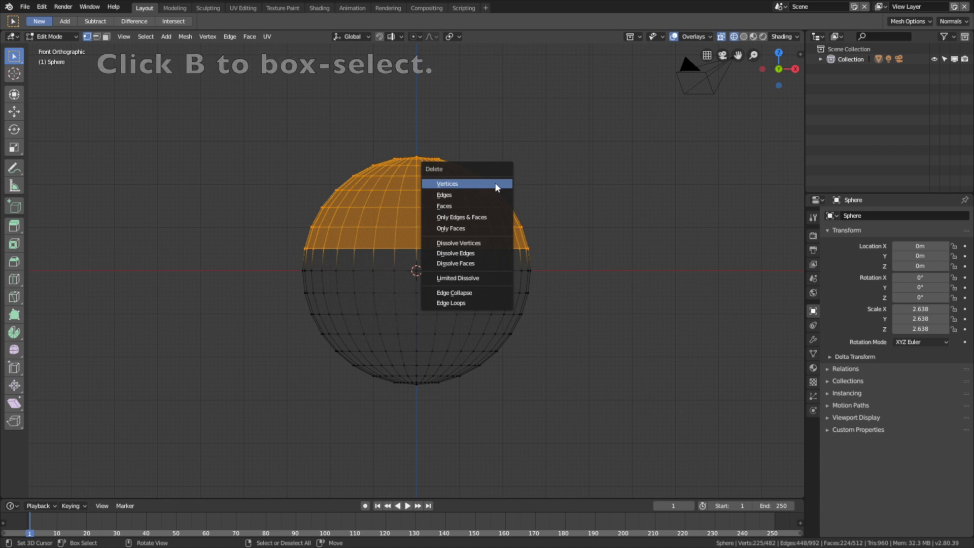
{"action": "left_click", "coordinate": [495, 186]}
{"action": "mouse_move", "coordinate": [515, 189]}
{"action": "middle_mouse_down"}
{"action": "mouse_move", "coordinate": [522, 218]}
{"action": "mouse_move", "coordinate": [520, 187]}
{"action": "middle_mouse_up"}
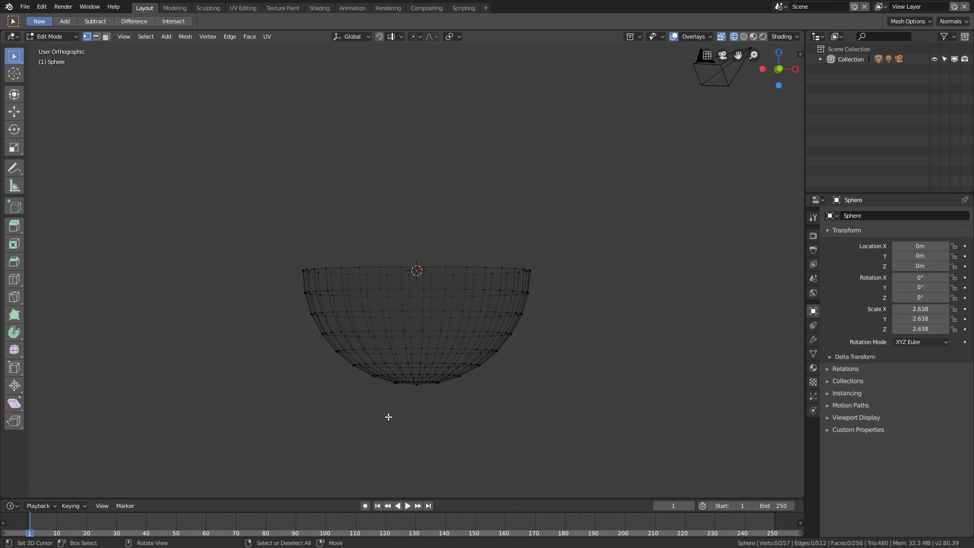
Flatten the bowl's base by scaling its lowest rings of vertices to 0 along the Z axis
{"action": "key", "text": "b"}
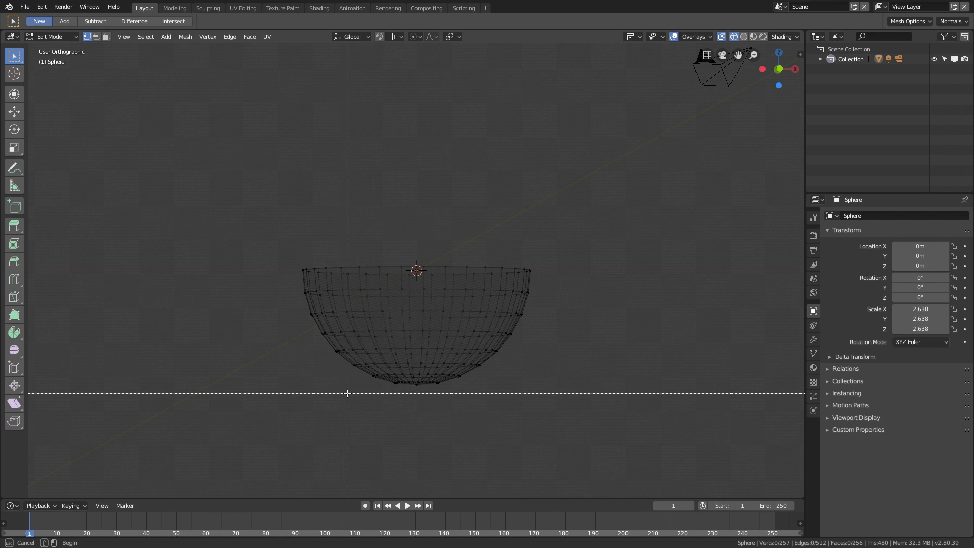
{"action": "left_click_drag", "start_coordinate": [354, 392], "coordinate": [492, 373]}
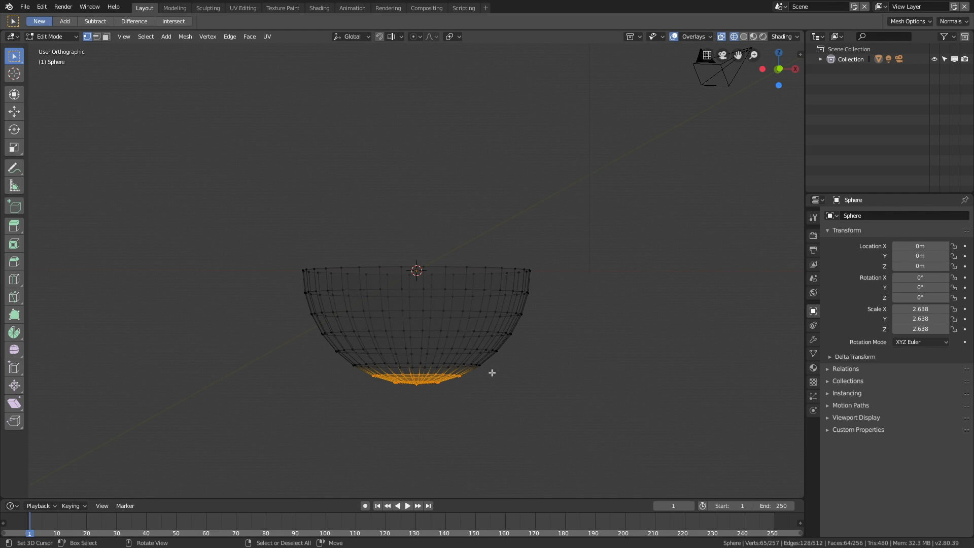
{"action": "key", "text": "s"}
{"action": "key", "text": "z"}
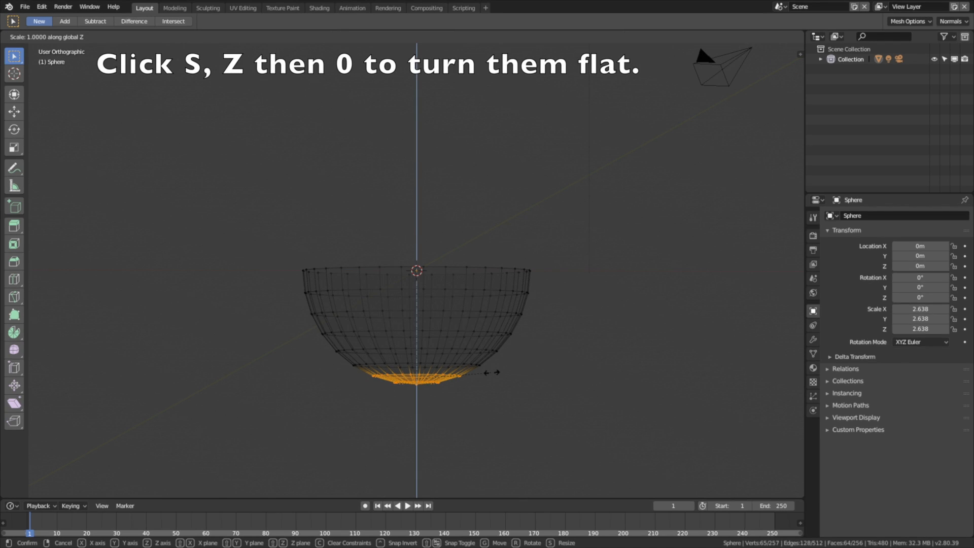
{"action": "key", "text": "0"}
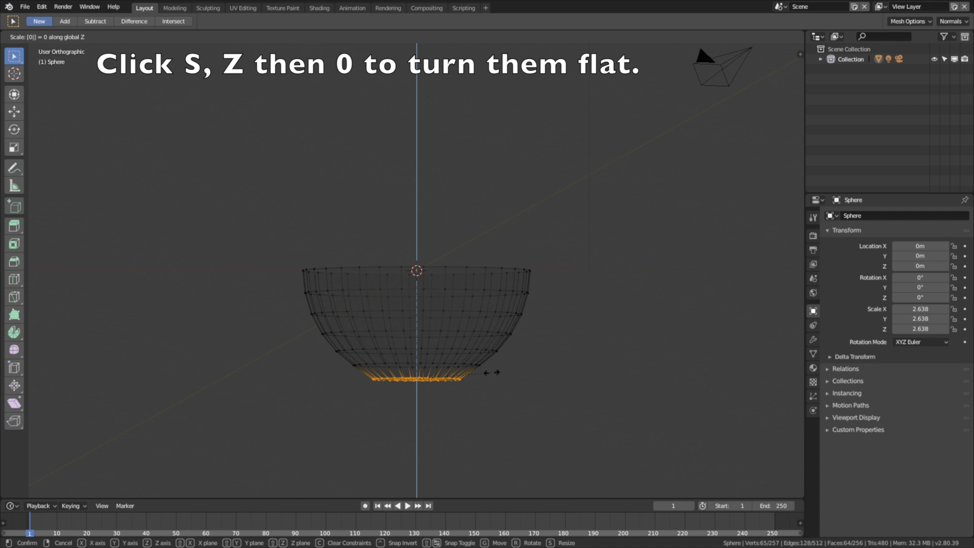
{"action": "key", "text": "Return"}
{"action": "middle_click_drag", "start_coordinate": [487, 339], "coordinate": [484, 367]}
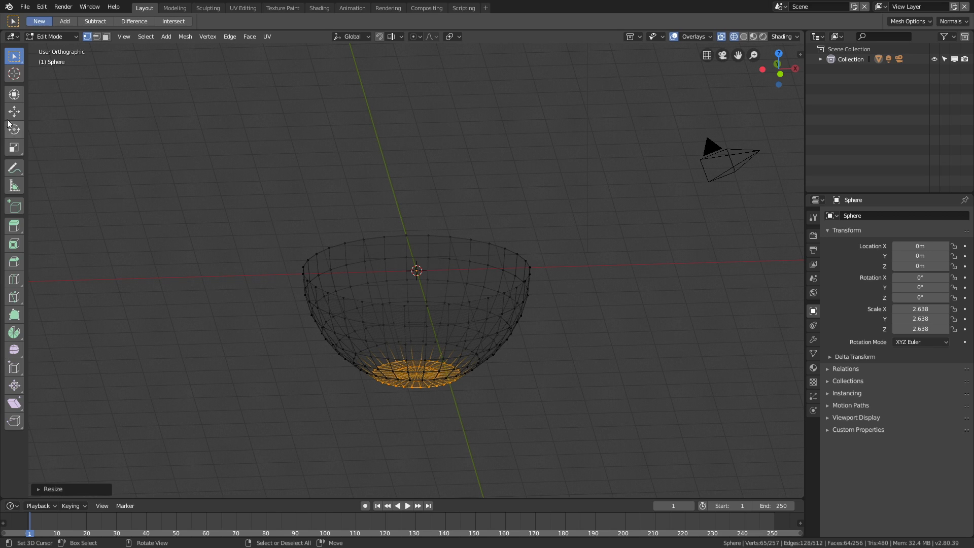
Return to Object Mode and display the bowl with solid shading
{"action": "left_click", "coordinate": [41, 37]}
{"action": "left_click", "coordinate": [45, 48]}
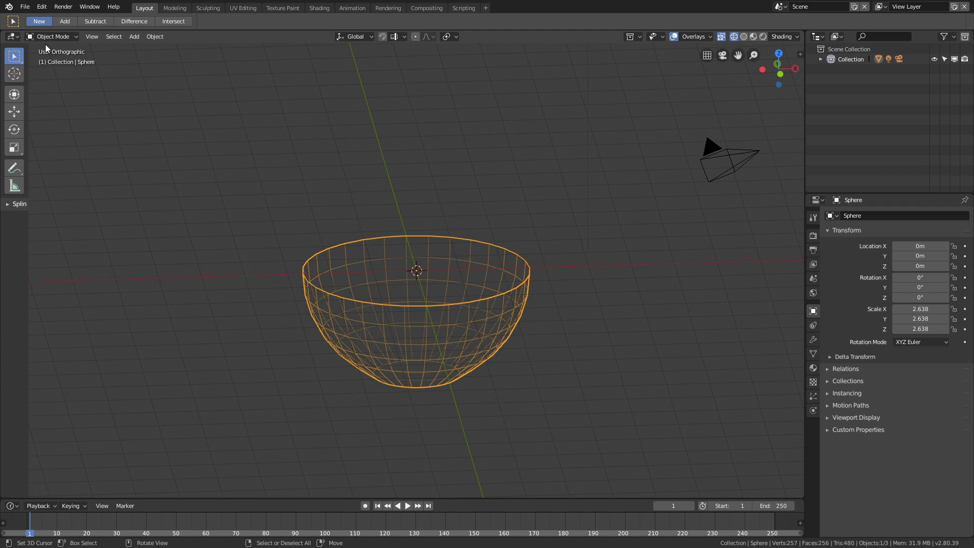
{"action": "left_click", "coordinate": [744, 36]}
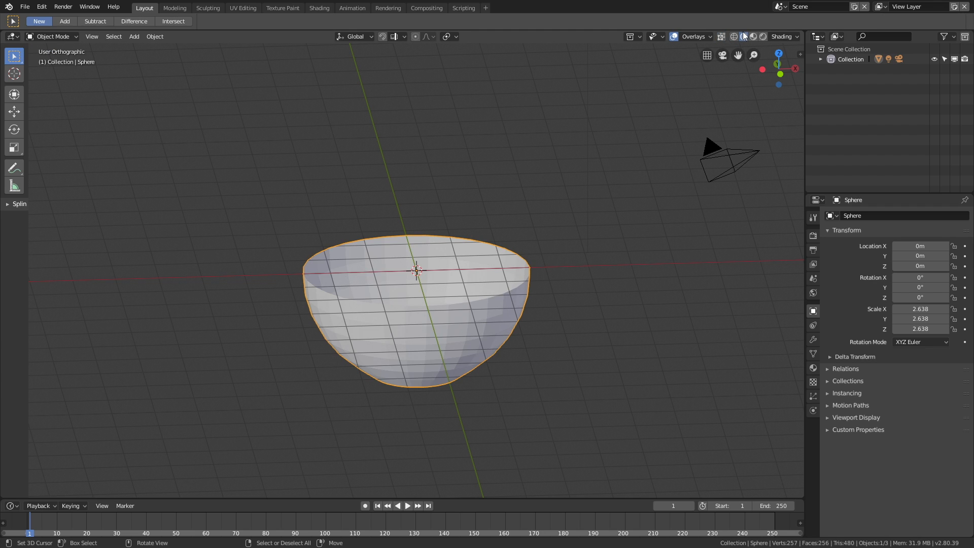
{"action": "mouse_move", "coordinate": [710, 102]}
{"action": "middle_mouse_down"}
{"action": "mouse_move", "coordinate": [595, 196]}
{"action": "mouse_move", "coordinate": [603, 194]}
{"action": "middle_mouse_up"}
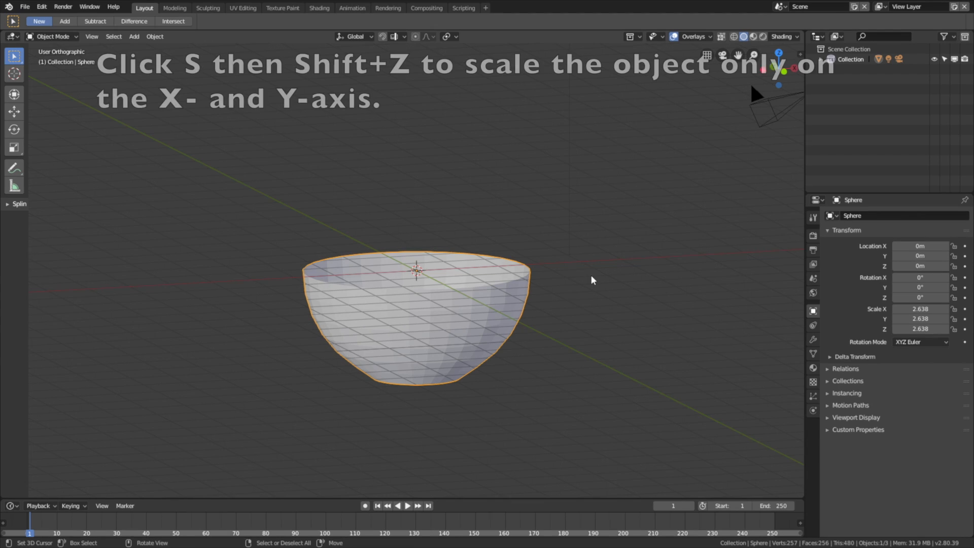
Widen the bowl by scaling it about 1.38 times on the X and Y axes only, keeping its height
{"action": "key", "text": "s"}
{"action": "key", "text": "shift+z"}
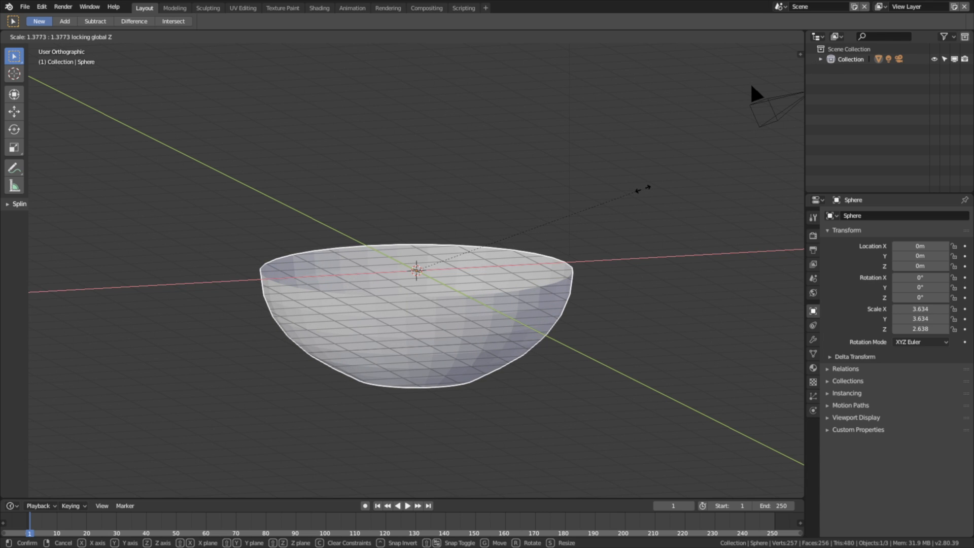
{"action": "left_click", "coordinate": [643, 189]}
{"action": "middle_click_drag", "start_coordinate": [593, 243], "coordinate": [625, 240]}
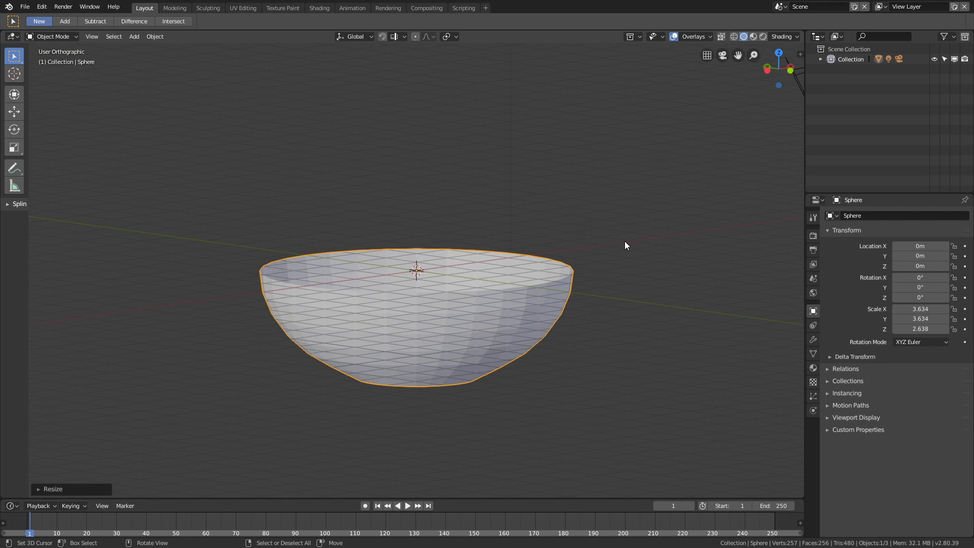
Give the bowl a wall with a Solidify modifier of 0.05 m thickness and apply the modifier
{"action": "left_click", "coordinate": [813, 340]}
{"action": "left_click", "coordinate": [850, 216]}
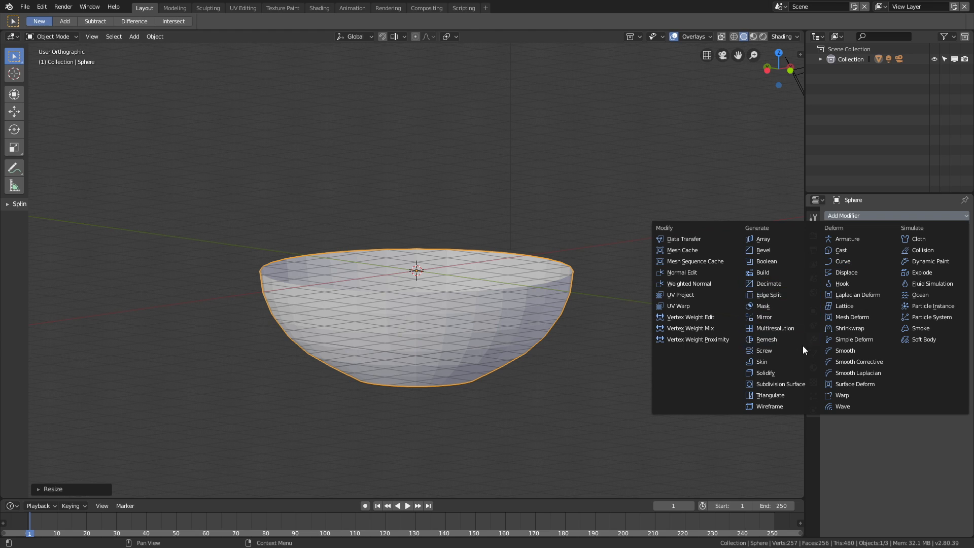
{"action": "left_click", "coordinate": [795, 373]}
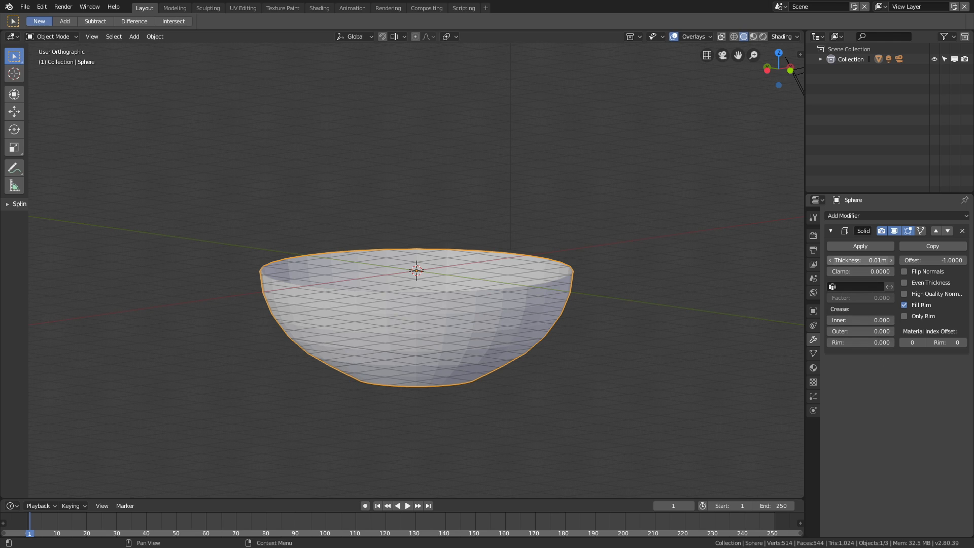
{"action": "left_click_drag", "start_coordinate": [863, 259], "coordinate": [884, 260]}
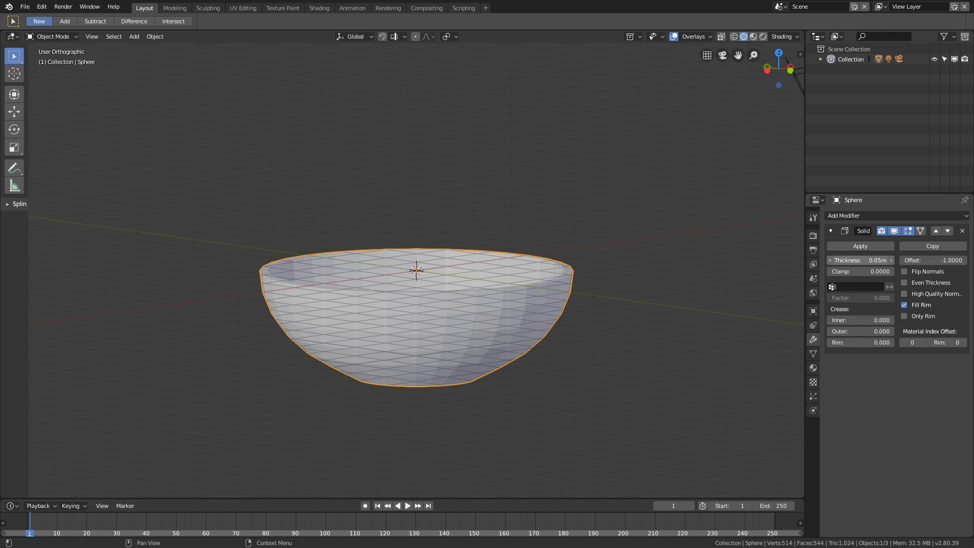
{"action": "left_click", "coordinate": [862, 251]}
Smooth the bowl's mesh with a Subdivision Surface modifier at 3 view and 3 render subdivisions, and apply it
{"action": "left_click", "coordinate": [851, 217]}
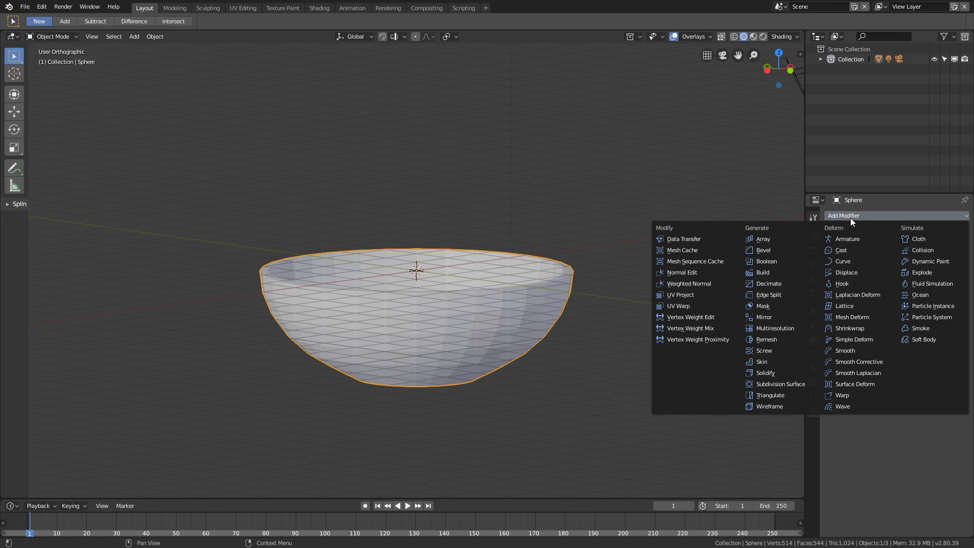
{"action": "left_click", "coordinate": [799, 383]}
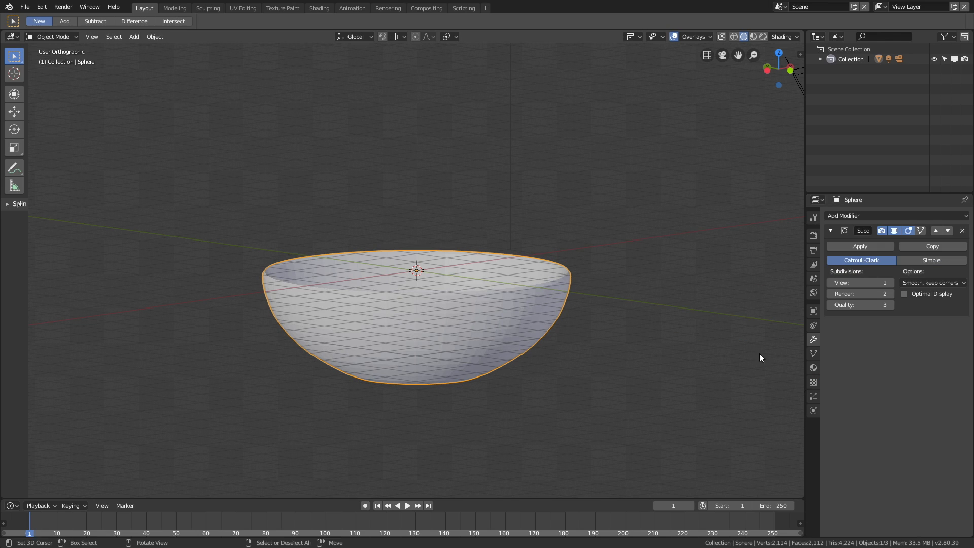
{"action": "mouse_move", "coordinate": [582, 284]}
{"action": "middle_mouse_down"}
{"action": "mouse_move", "coordinate": [616, 306]}
{"action": "mouse_move", "coordinate": [618, 335]}
{"action": "mouse_move", "coordinate": [586, 340]}
{"action": "mouse_move", "coordinate": [581, 356]}
{"action": "mouse_move", "coordinate": [595, 297]}
{"action": "middle_mouse_up"}
{"action": "scroll", "coordinate": [614, 336], "scroll_direction": "up", "scroll_amount": 3}
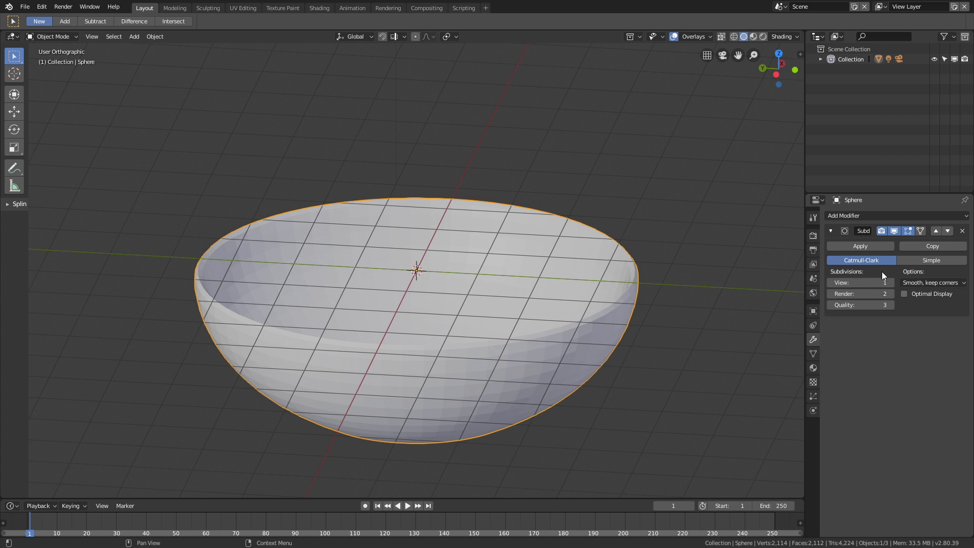
{"action": "left_click", "coordinate": [889, 282]}
{"action": "left_click", "coordinate": [890, 282]}
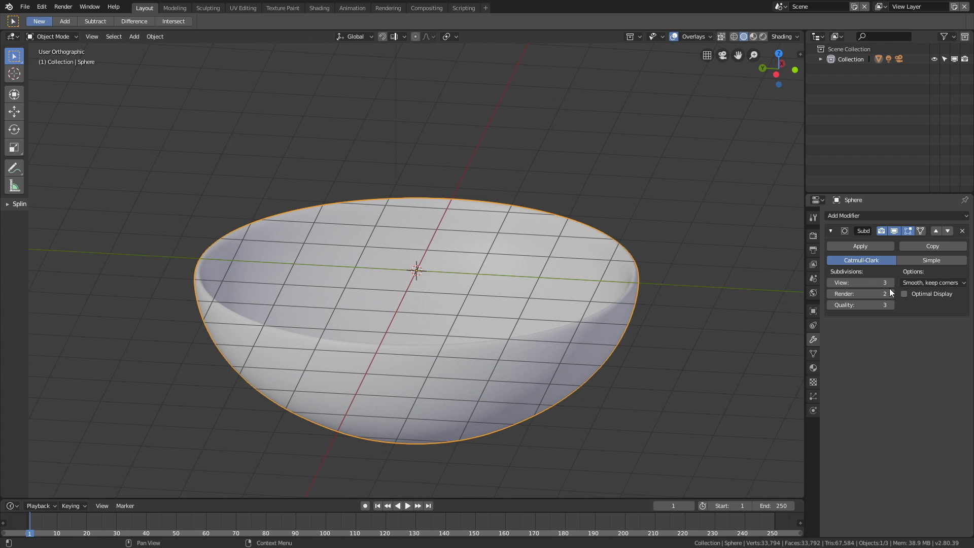
{"action": "left_click", "coordinate": [888, 294]}
{"action": "middle_click_drag", "start_coordinate": [609, 296], "coordinate": [619, 276]}
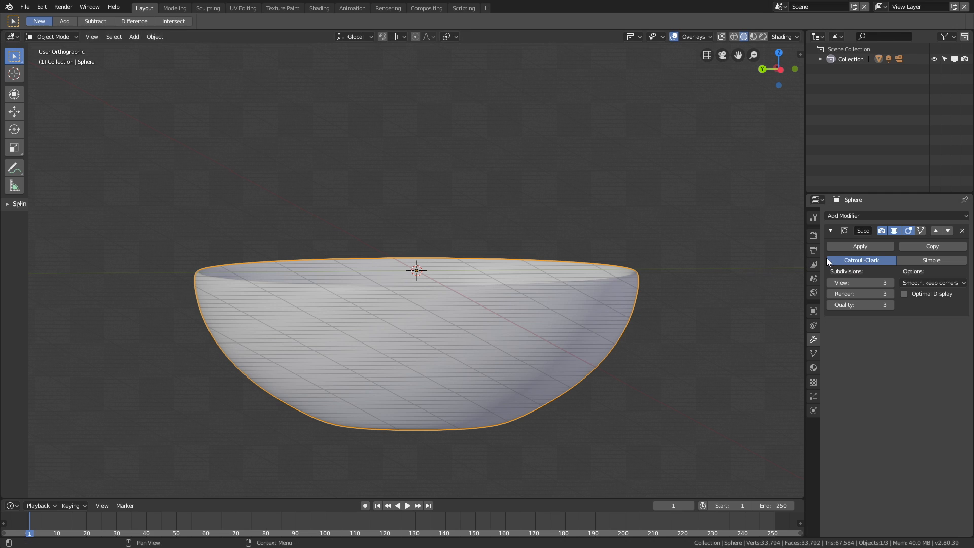
{"action": "left_click", "coordinate": [855, 248]}
{"action": "middle_click_drag", "start_coordinate": [628, 304], "coordinate": [597, 380]}
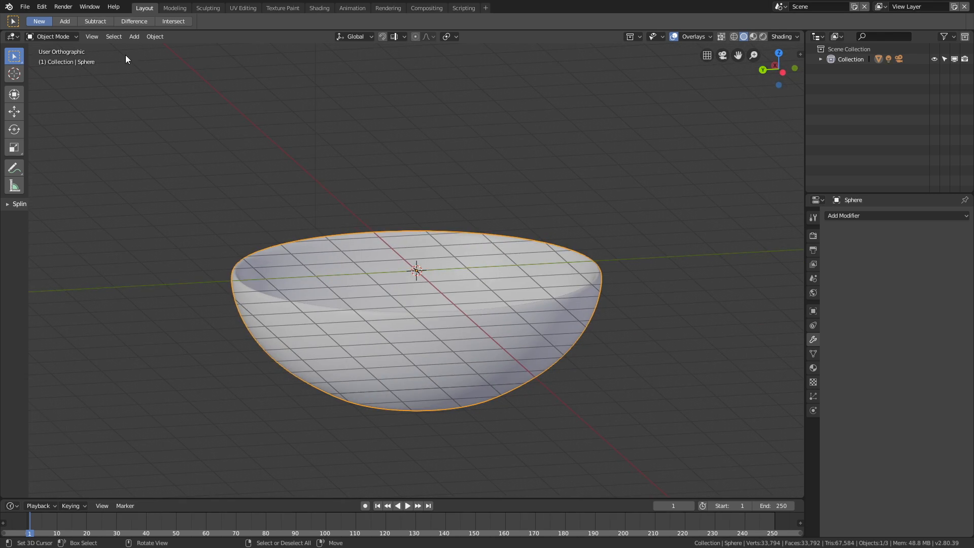
Set the bowl to smooth shading
{"action": "left_click", "coordinate": [148, 37]}
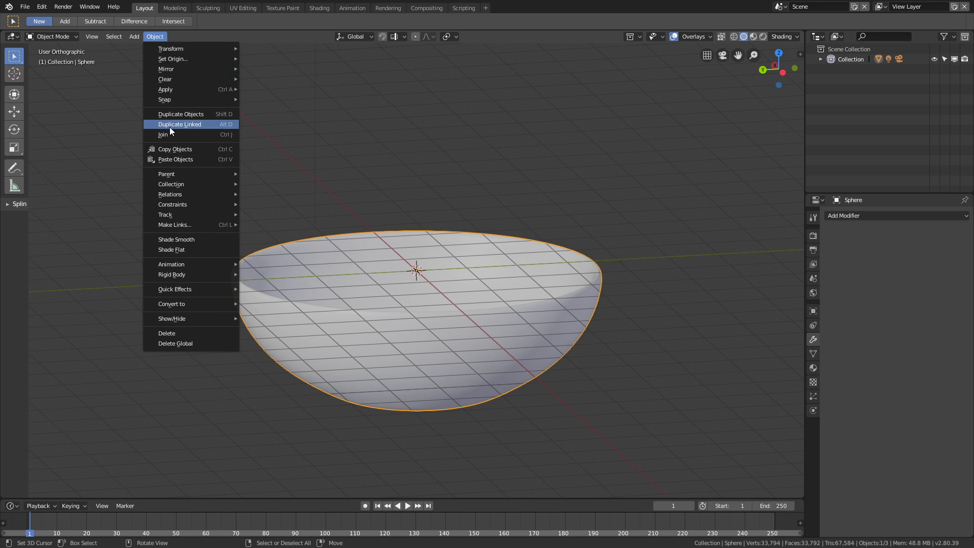
{"action": "left_click", "coordinate": [181, 241]}
{"action": "middle_click_drag", "start_coordinate": [443, 255], "coordinate": [517, 242]}
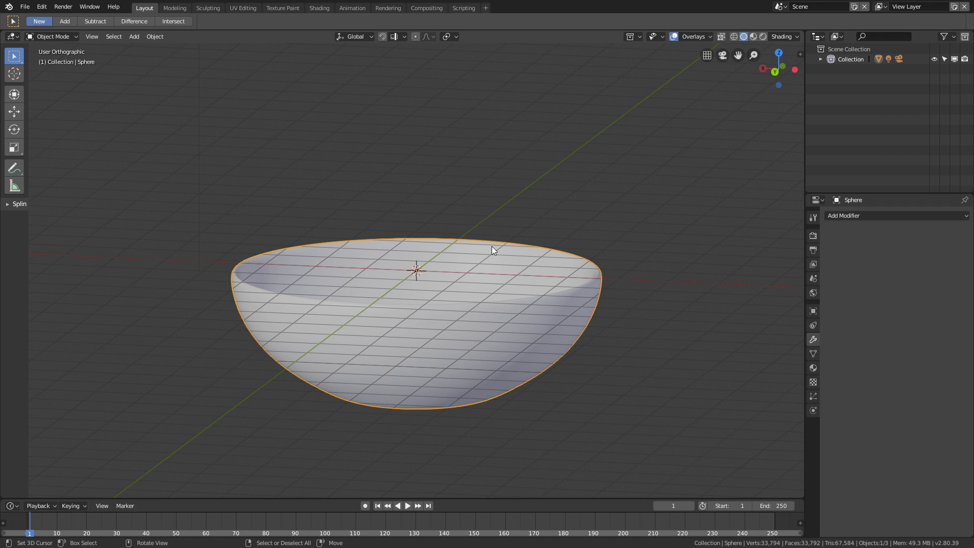
Add a mesh plane at the bowl's centre and scale it up until it extends beyond the bowl's rim
{"action": "scroll", "coordinate": [492, 246], "scroll_direction": "down", "scroll_amount": 3}
{"action": "key", "text": "shift+a"}
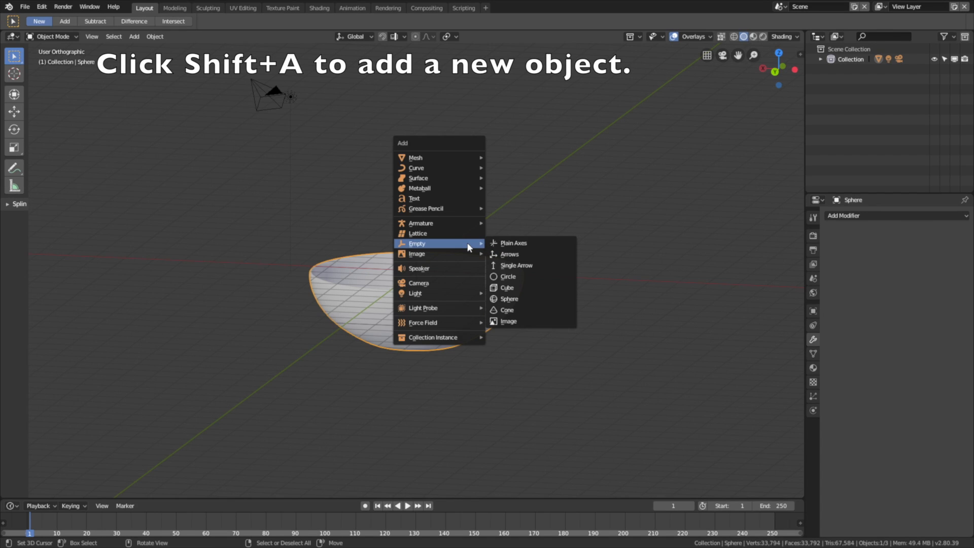
{"action": "mouse_move", "coordinate": [449, 159]}
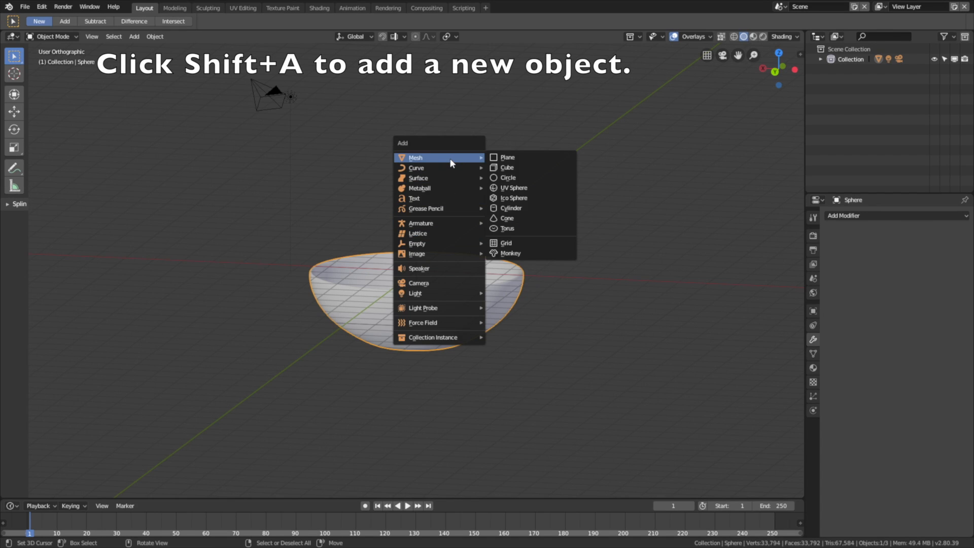
{"action": "left_click", "coordinate": [506, 158]}
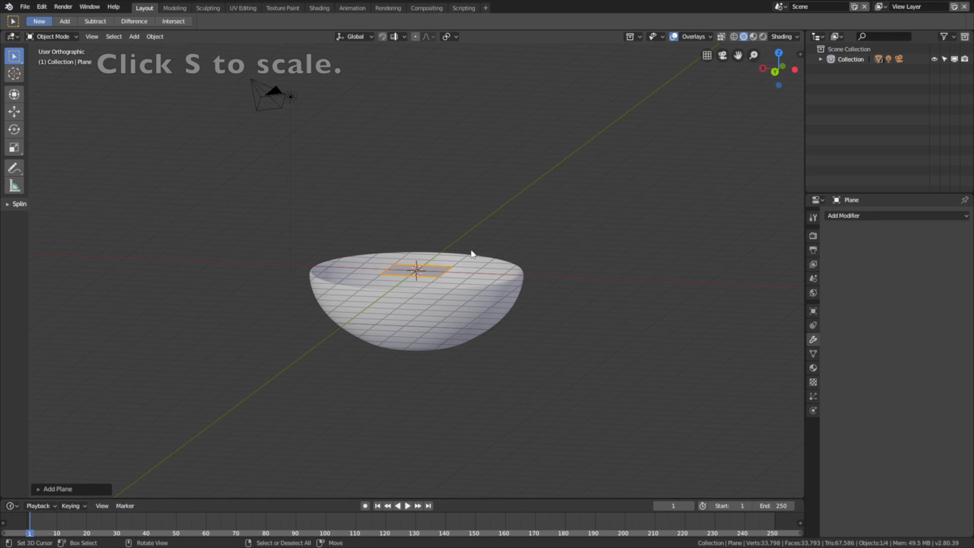
{"action": "key", "text": "s"}
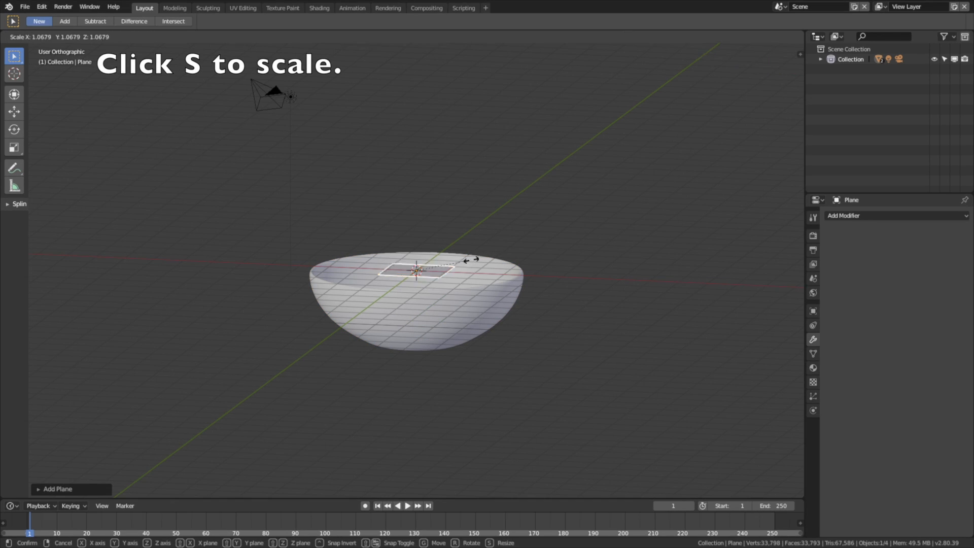
{"action": "left_click", "coordinate": [583, 225]}
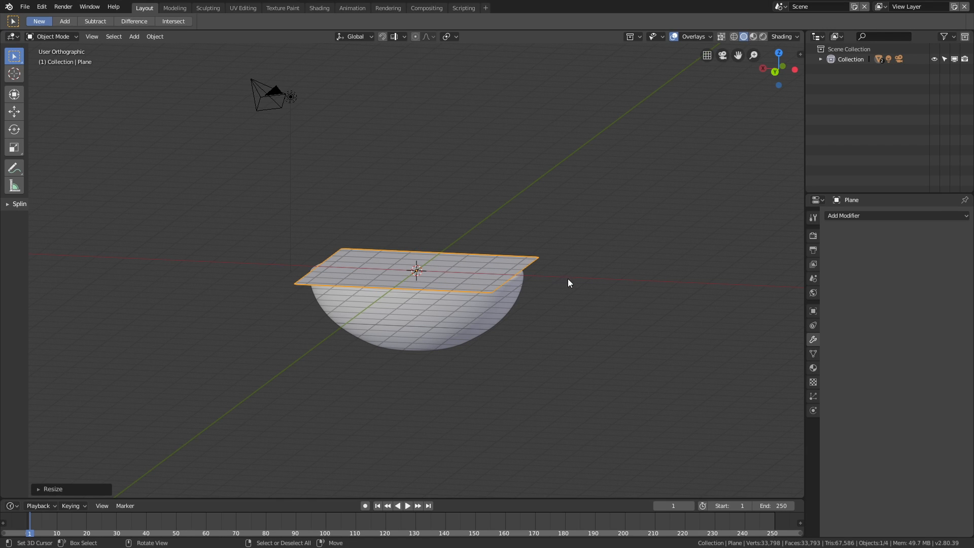
{"action": "key", "text": "s"}
{"action": "left_click", "coordinate": [625, 253]}
Raise the plane about 1.9 m along Z and move it along negative X until it clears the bowl
{"action": "mouse_move", "coordinate": [563, 303]}
{"action": "middle_mouse_down"}
{"action": "mouse_move", "coordinate": [592, 303]}
{"action": "mouse_move", "coordinate": [563, 301]}
{"action": "middle_mouse_up"}
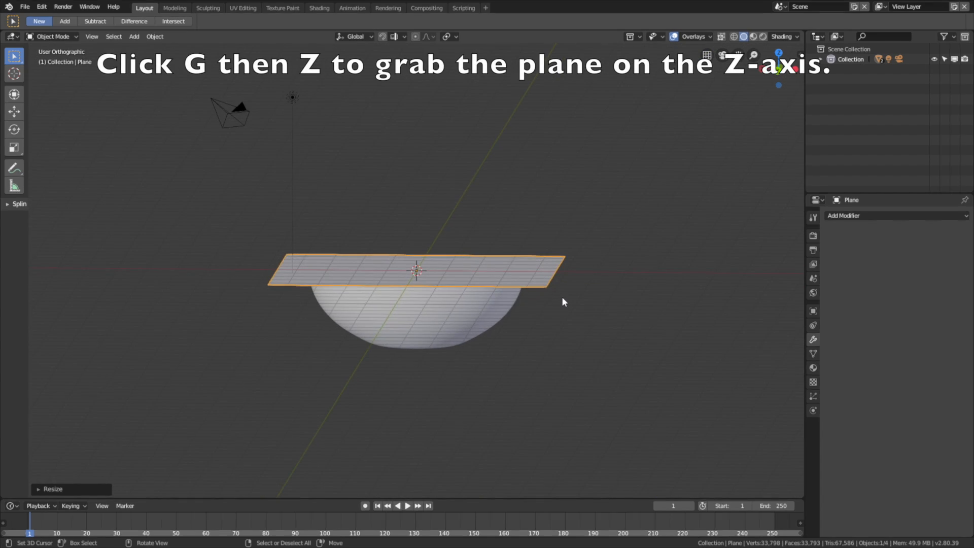
{"action": "key", "text": "g"}
{"action": "key", "text": "z"}
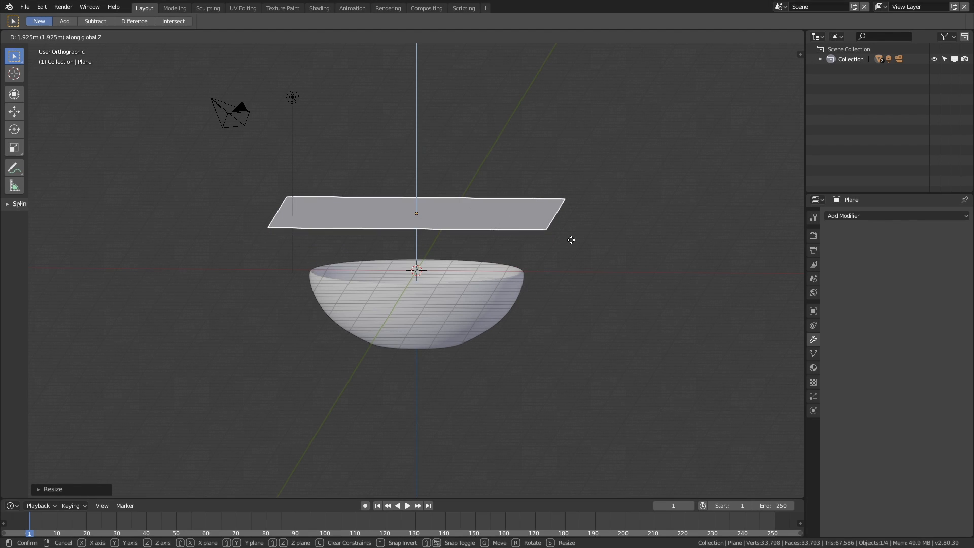
{"action": "left_click", "coordinate": [572, 242]}
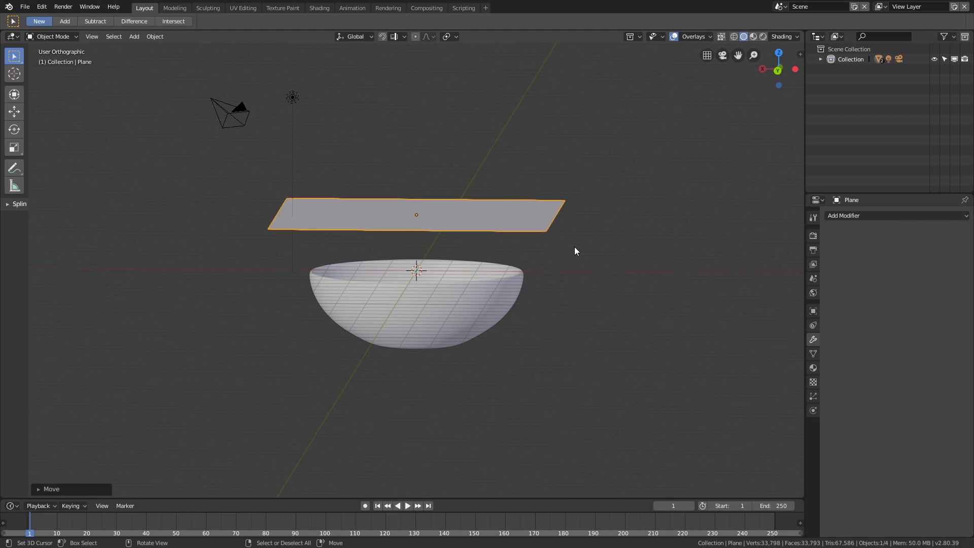
{"action": "key", "text": "g"}
{"action": "key", "text": "x"}
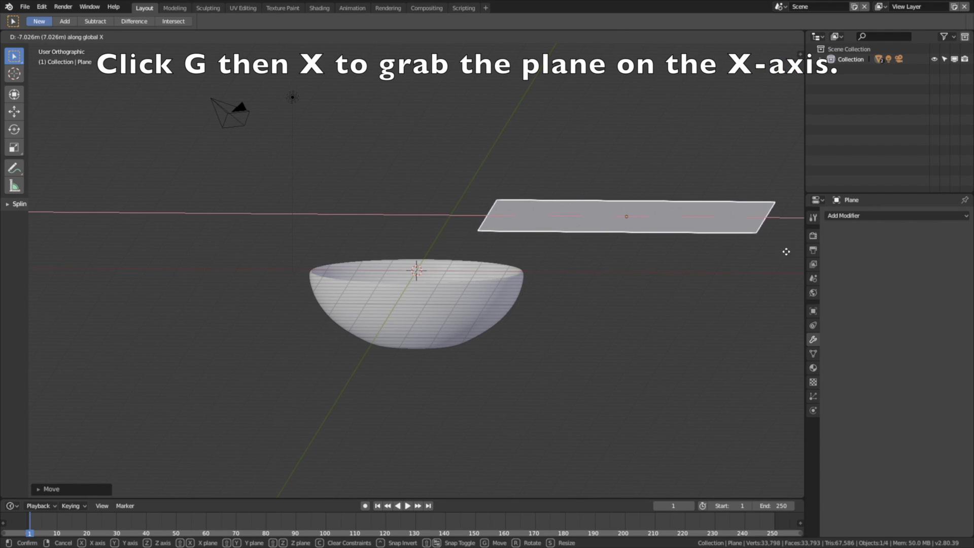
{"action": "left_click", "coordinate": [100, 242]}
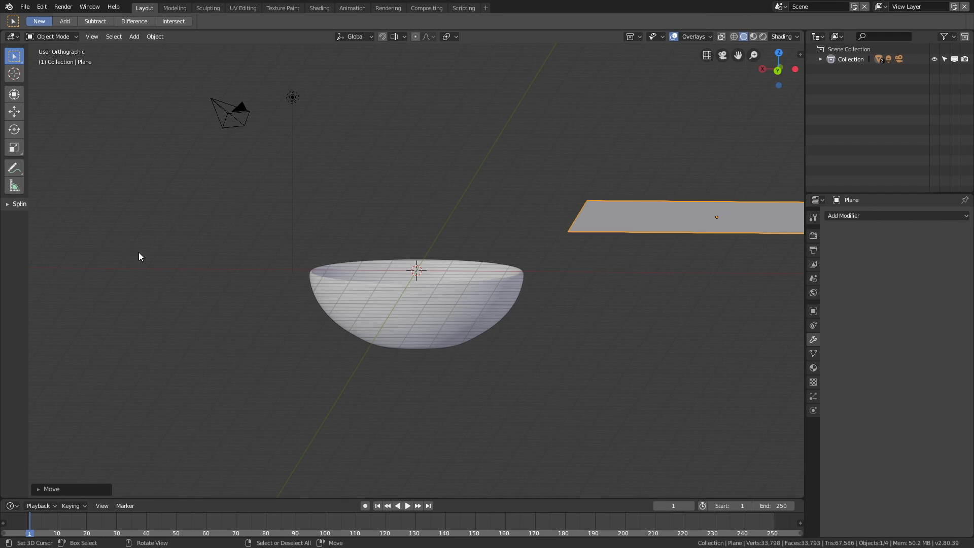
Subdivide the plane's whole mesh seven times in Edit Mode
{"action": "middle_click_drag", "start_coordinate": [472, 227], "coordinate": [617, 236]}
{"action": "scroll", "coordinate": [649, 246], "scroll_direction": "up", "scroll_amount": 4}
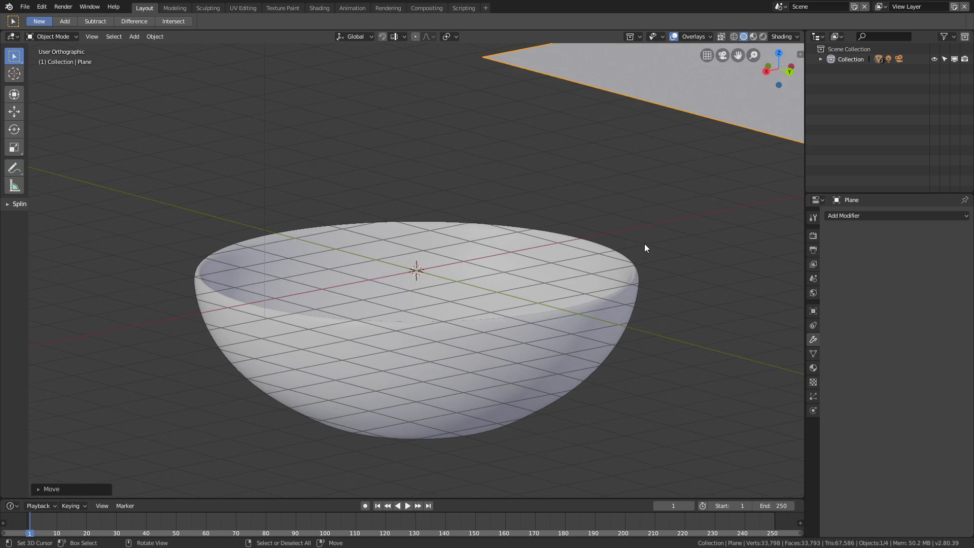
{"action": "middle_click_drag", "start_coordinate": [671, 203], "coordinate": [349, 425], "text": "shift"}
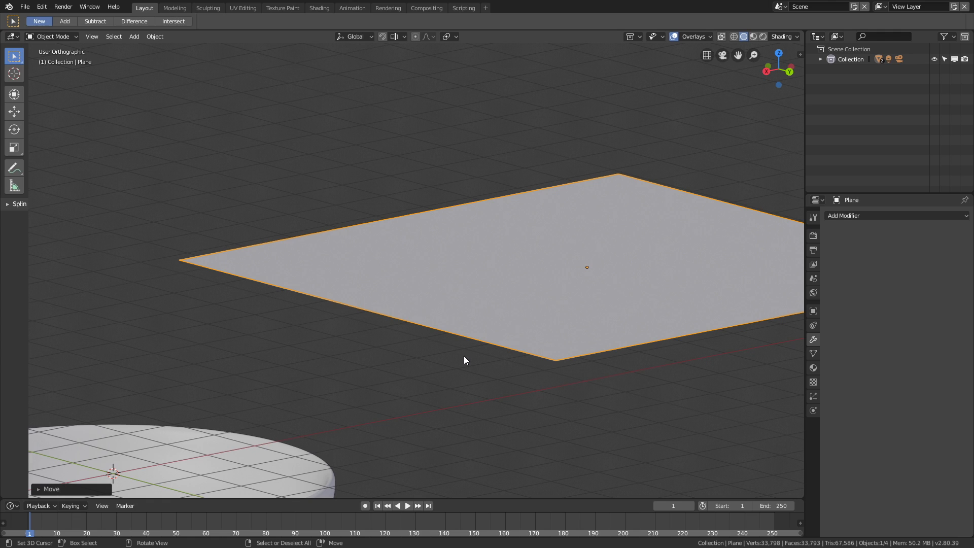
{"action": "left_click", "coordinate": [70, 36]}
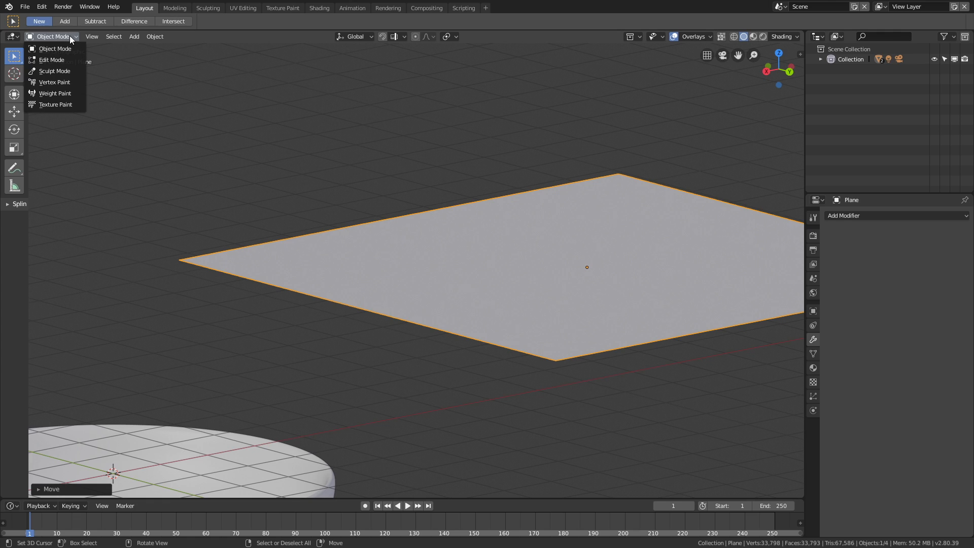
{"action": "left_click", "coordinate": [64, 59]}
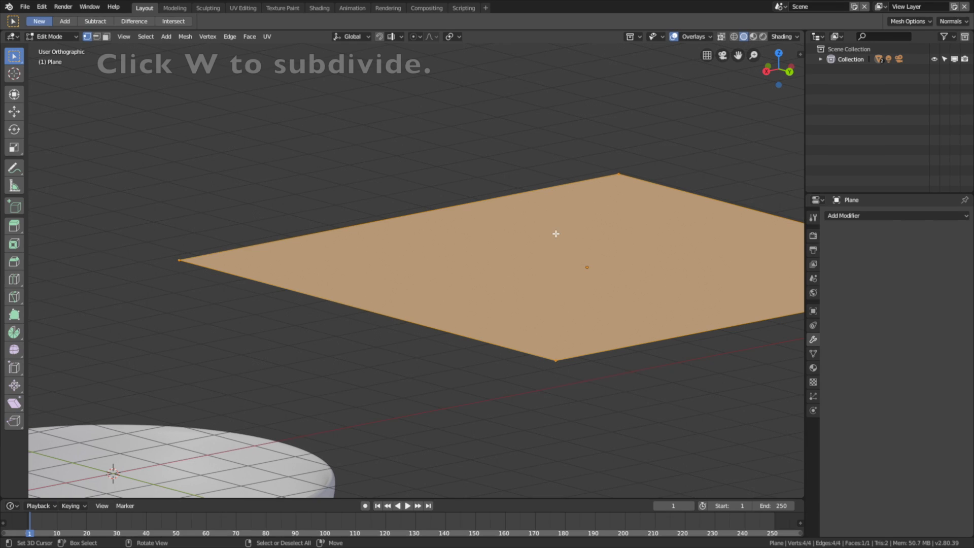
{"action": "key", "text": "w"}
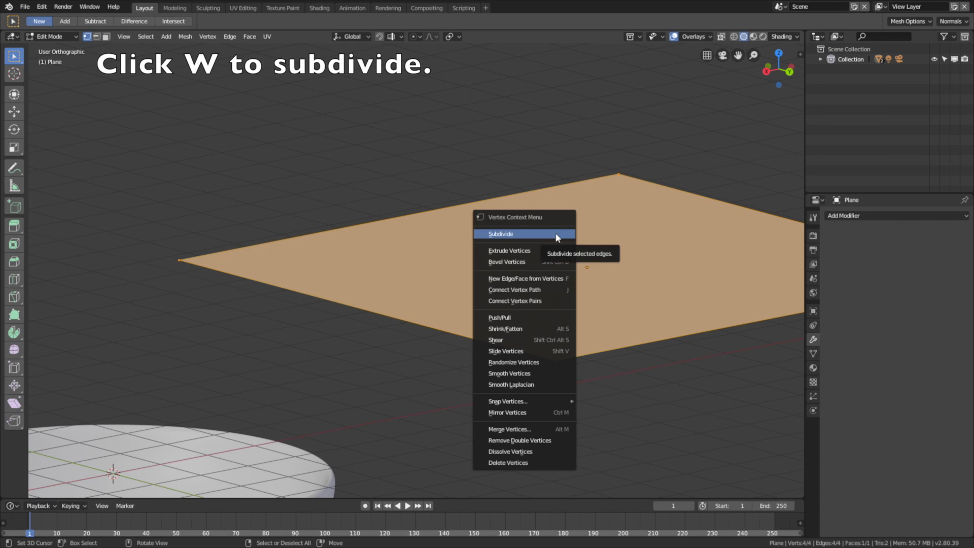
{"action": "left_click", "coordinate": [558, 235]}
{"action": "key", "text": "w"}
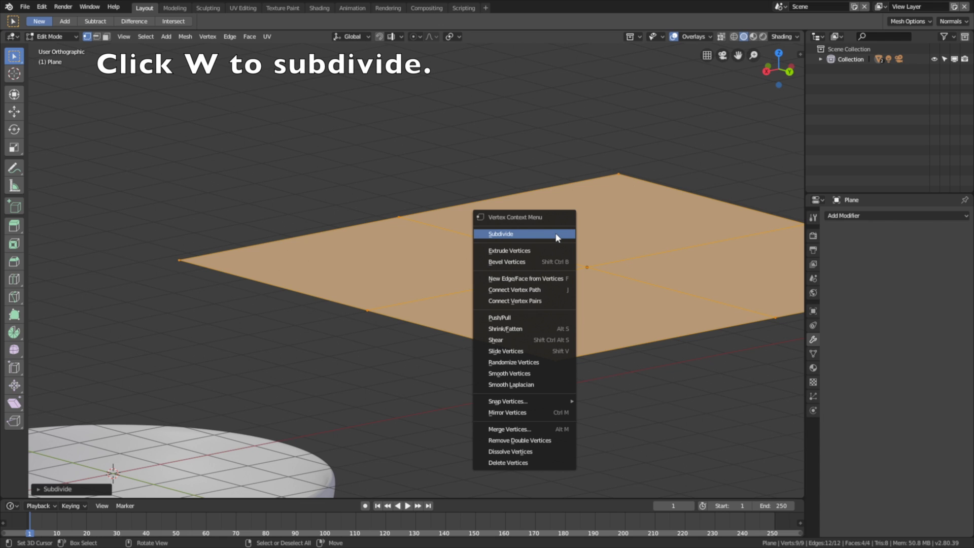
{"action": "left_click", "coordinate": [556, 233]}
{"action": "key", "text": "w"}
{"action": "left_click", "coordinate": [555, 233]}
{"action": "key", "text": "w"}
{"action": "left_click", "coordinate": [556, 233]}
{"action": "key", "text": "w"}
{"action": "left_click", "coordinate": [555, 233]}
{"action": "mouse_move", "coordinate": [588, 236]}
{"action": "middle_mouse_down"}
{"action": "mouse_move", "coordinate": [570, 257]}
{"action": "mouse_move", "coordinate": [587, 240]}
{"action": "middle_mouse_up"}
{"action": "key", "text": "w"}
{"action": "left_click", "coordinate": [587, 240]}
Select six neighbouring vertices along the plane's bowl-side edge, starting at one corner
{"action": "middle_click_drag", "start_coordinate": [634, 267], "coordinate": [610, 278]}
{"action": "scroll", "coordinate": [577, 343], "scroll_direction": "up", "scroll_amount": 2}
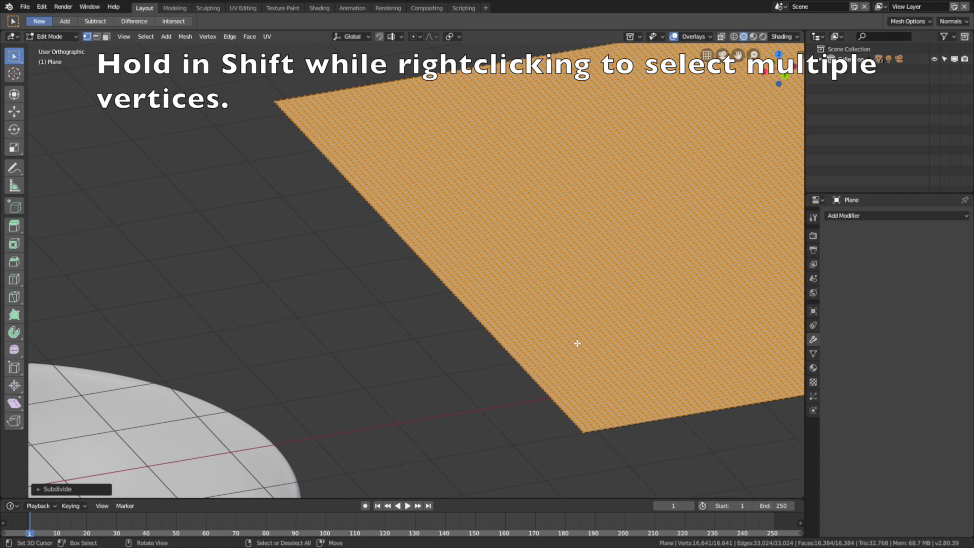
{"action": "left_click", "coordinate": [582, 431]}
{"action": "scroll", "coordinate": [604, 404], "scroll_direction": "up", "scroll_amount": 3}
{"action": "middle_click_drag", "start_coordinate": [533, 402], "coordinate": [450, 314], "text": "shift"}
{"action": "scroll", "coordinate": [456, 319], "scroll_direction": "up", "scroll_amount": 2}
{"action": "middle_click_drag", "start_coordinate": [557, 392], "coordinate": [448, 269], "text": "shift"}
{"action": "left_click", "coordinate": [446, 331], "text": "shift"}
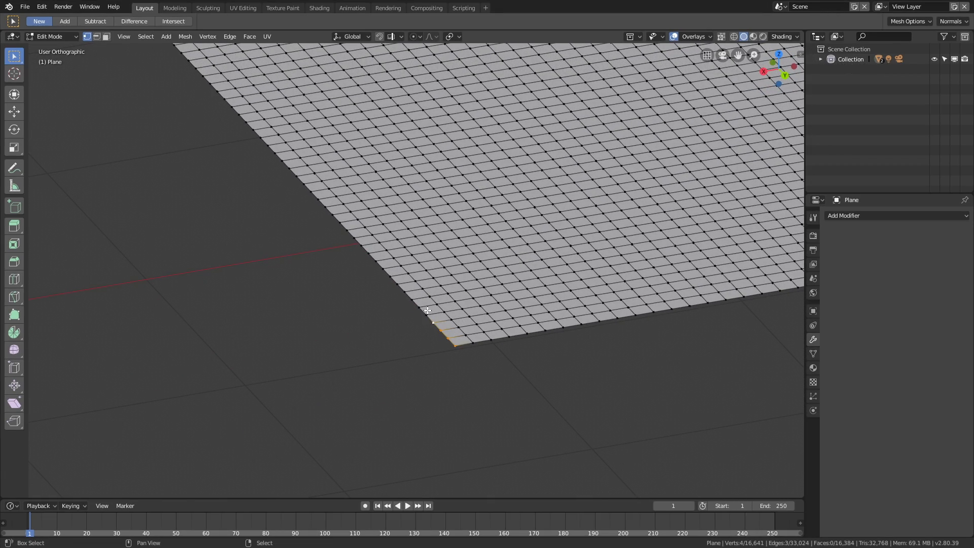
Add five neighbouring vertices at the other corner of the plane's bowl-side edge to the selection
{"action": "middle_click_drag", "start_coordinate": [428, 245], "coordinate": [502, 251]}
{"action": "scroll", "coordinate": [437, 296], "scroll_direction": "down", "scroll_amount": 7}
{"action": "middle_click_drag", "start_coordinate": [395, 288], "coordinate": [167, 325], "text": "shift"}
{"action": "scroll", "coordinate": [330, 272], "scroll_direction": "up", "scroll_amount": 6}
{"action": "scroll", "coordinate": [326, 273], "scroll_direction": "up", "scroll_amount": 3}
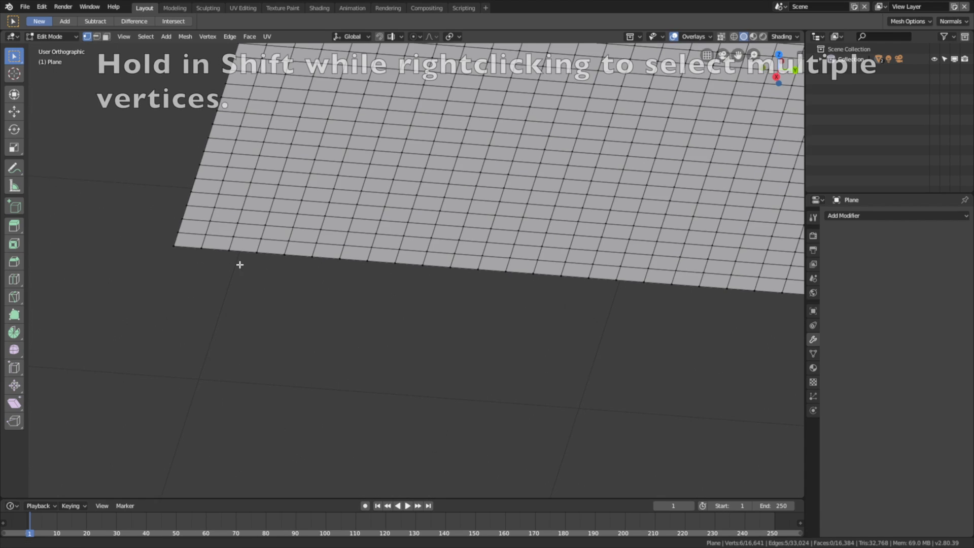
{"action": "left_click", "coordinate": [263, 283], "text": "shift"}
{"action": "left_click", "coordinate": [288, 288], "text": "shift"}
{"action": "left_click", "coordinate": [315, 290], "text": "shift"}
{"action": "left_click", "coordinate": [343, 292], "text": "shift"}
{"action": "left_click", "coordinate": [370, 294], "text": "shift"}
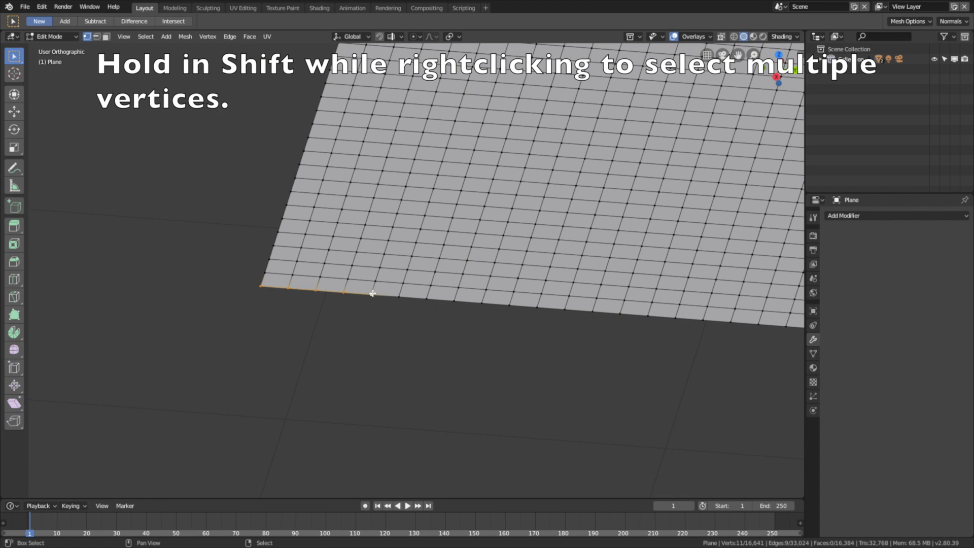
Create a vertex group on the plane and assign the selected corner vertices to it with weight 1.000
{"action": "scroll", "coordinate": [473, 331], "scroll_direction": "down", "scroll_amount": 10}
{"action": "middle_click_drag", "start_coordinate": [482, 328], "coordinate": [455, 310]}
{"action": "middle_click_drag", "start_coordinate": [434, 311], "coordinate": [431, 306]}
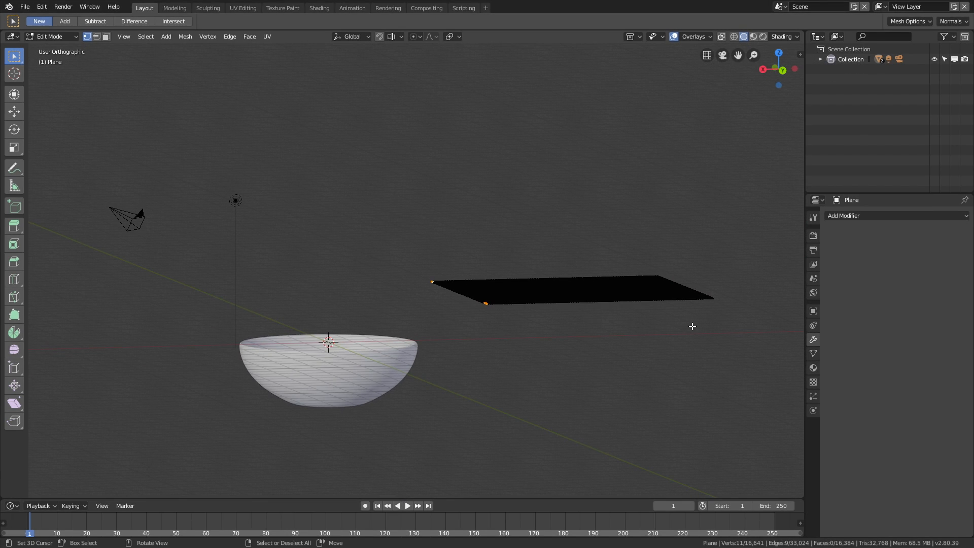
{"action": "left_click", "coordinate": [813, 354]}
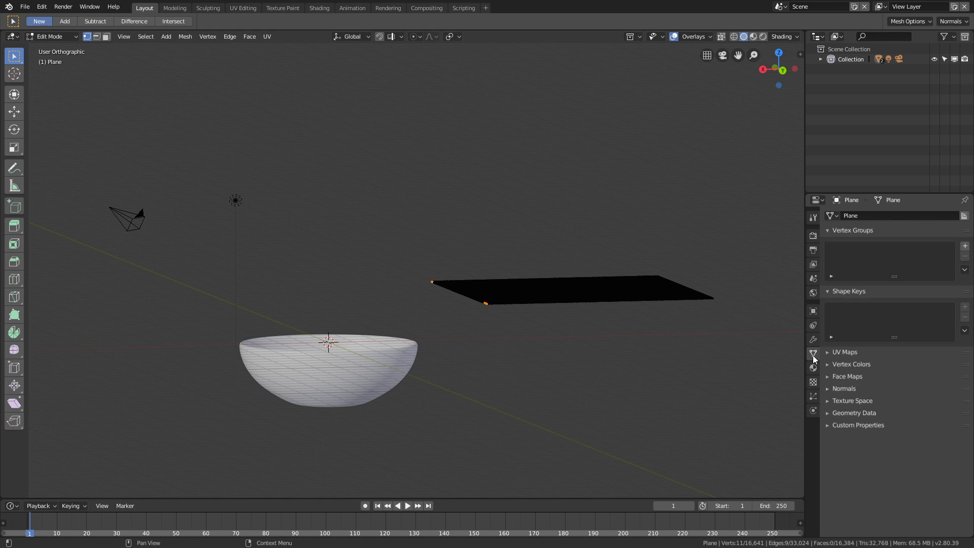
{"action": "left_click", "coordinate": [965, 246]}
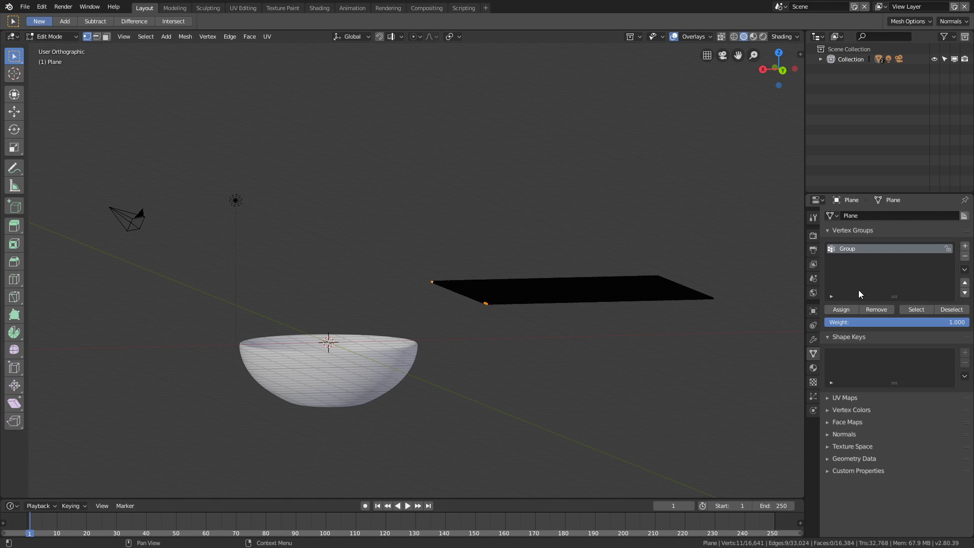
{"action": "left_click", "coordinate": [849, 310]}
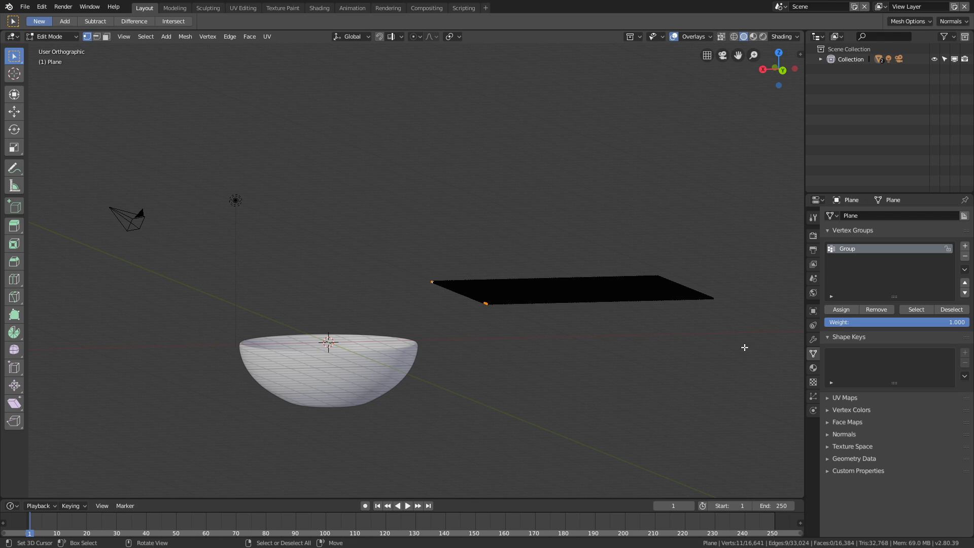
Return to Object Mode and add Cloth physics to the plane with 10 quality steps
{"action": "left_click", "coordinate": [58, 38]}
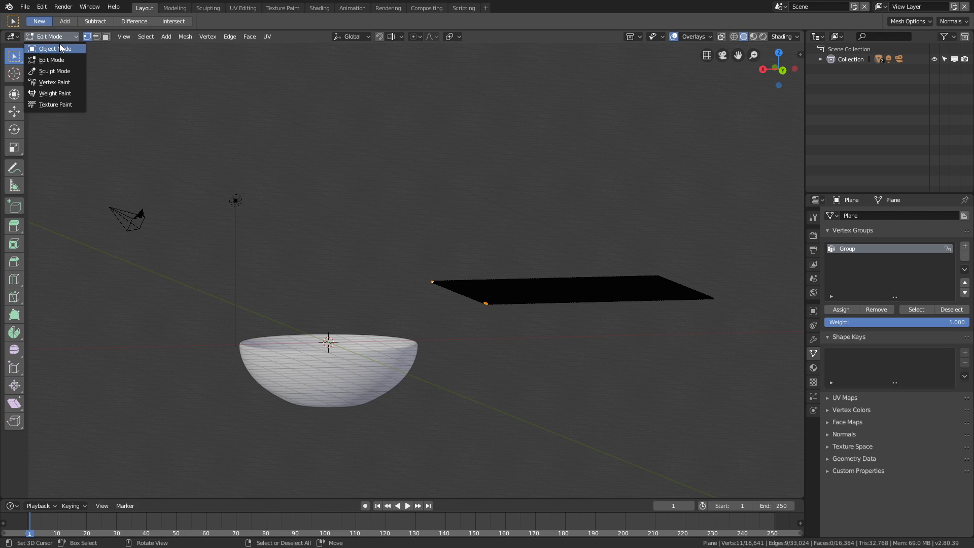
{"action": "left_click", "coordinate": [60, 48]}
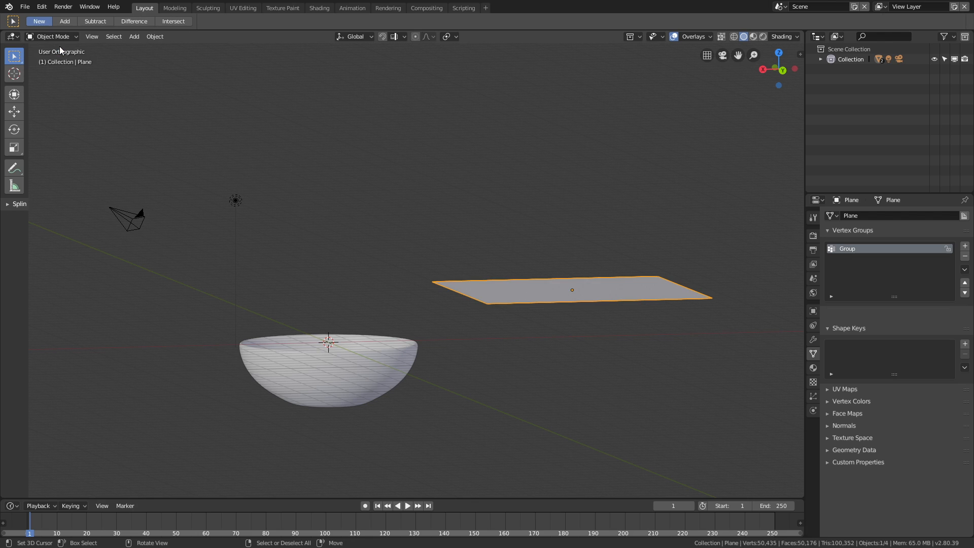
{"action": "left_click", "coordinate": [813, 410]}
{"action": "left_click", "coordinate": [865, 250]}
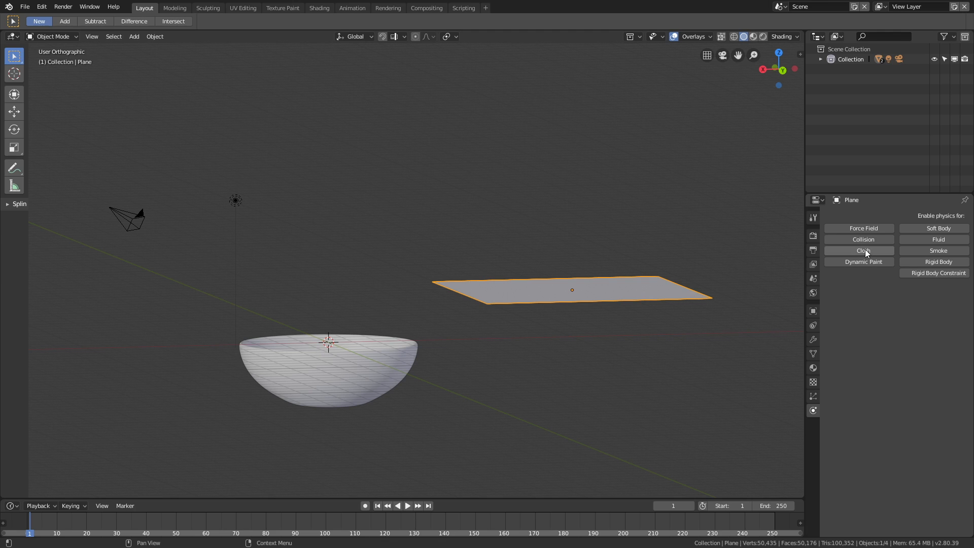
{"action": "left_click", "coordinate": [919, 304]}
{"action": "type", "text": "10"}
{"action": "key", "text": "Return"}
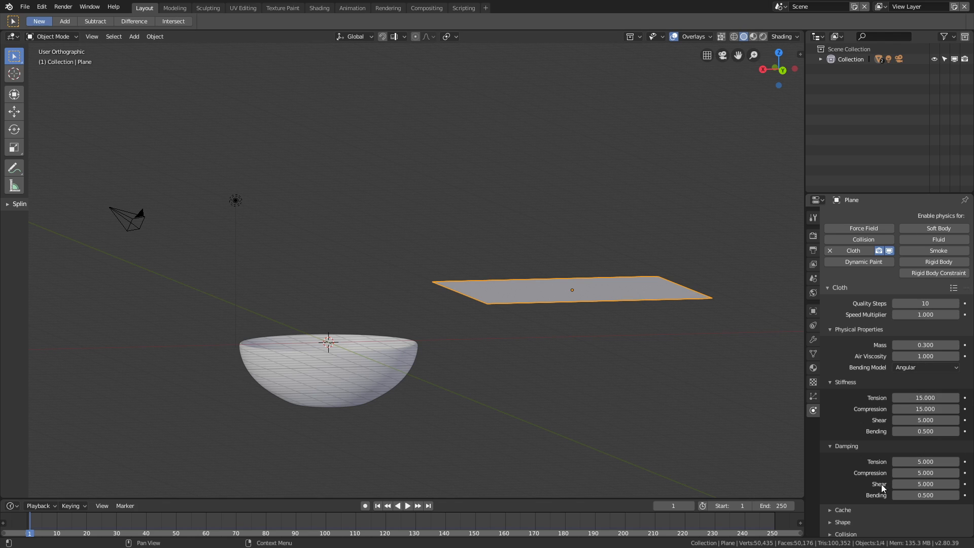
Set the cloth's shape pin group to the vertex group named Group
{"action": "scroll", "coordinate": [856, 466], "scroll_direction": "down", "scroll_amount": 2}
{"action": "left_click", "coordinate": [843, 494]}
{"action": "scroll", "coordinate": [860, 451], "scroll_direction": "down", "scroll_amount": 4}
{"action": "left_click", "coordinate": [911, 430]}
{"action": "left_click", "coordinate": [895, 446]}
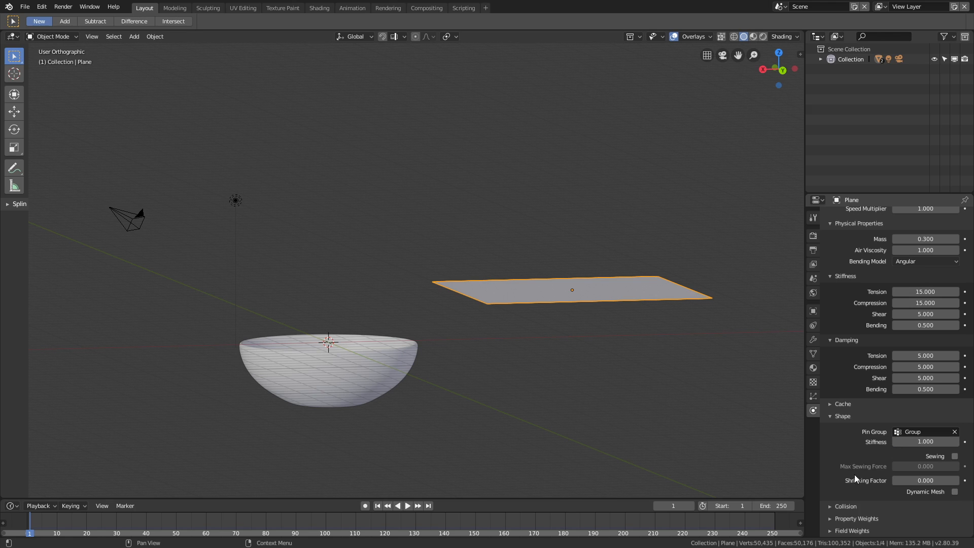
Set the cloth's collision quality to 5 and enable Self Collision
{"action": "left_click", "coordinate": [849, 504]}
{"action": "scroll", "coordinate": [850, 497], "scroll_direction": "down", "scroll_amount": 5}
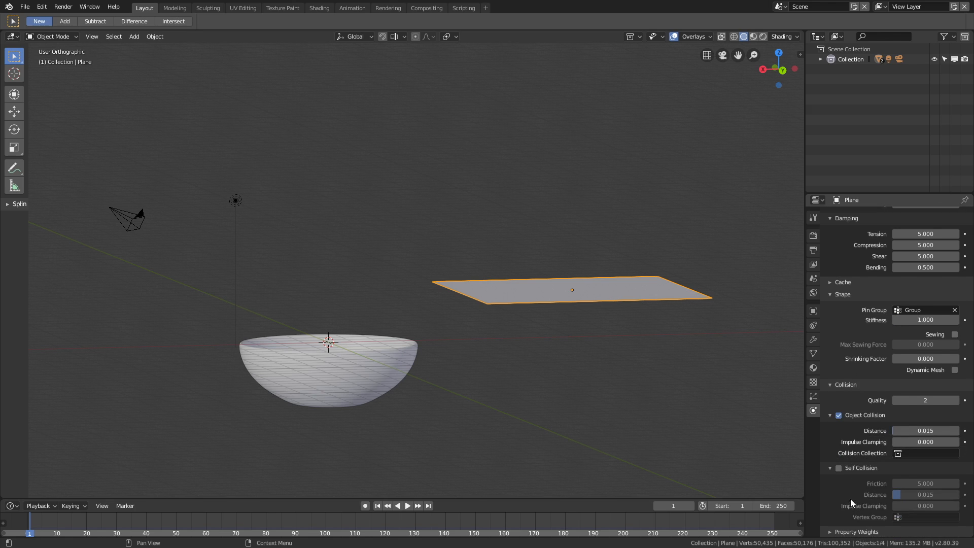
{"action": "left_click", "coordinate": [919, 400]}
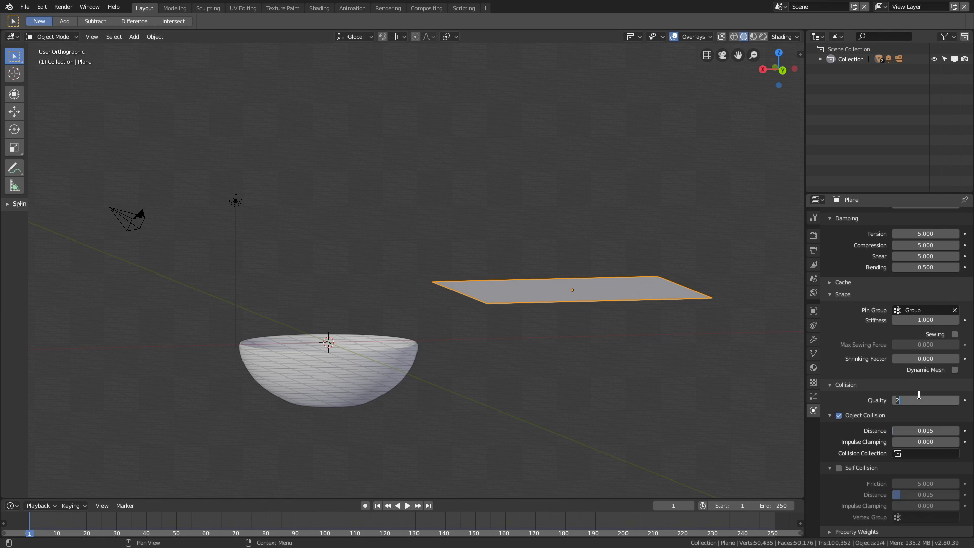
{"action": "type", "text": "5"}
{"action": "key", "text": "Return"}
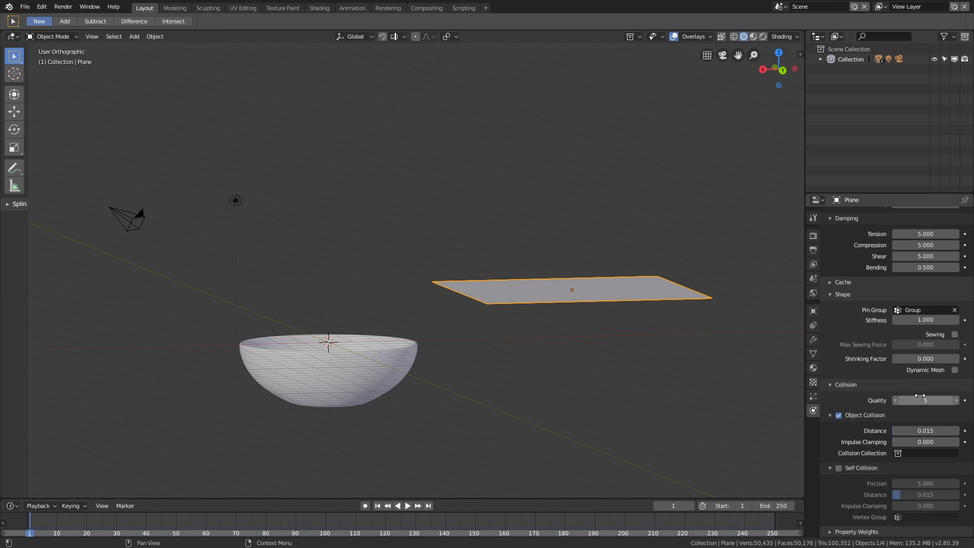
{"action": "left_click", "coordinate": [837, 466]}
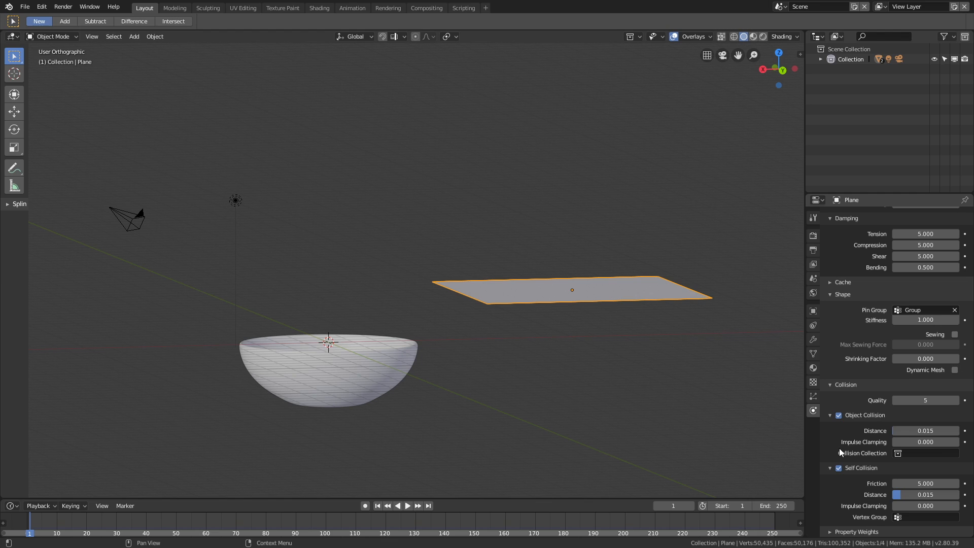
Play the cloth simulation to about frame 50, stop it and return the timeline to frame 0
{"action": "left_click", "coordinate": [408, 506]}
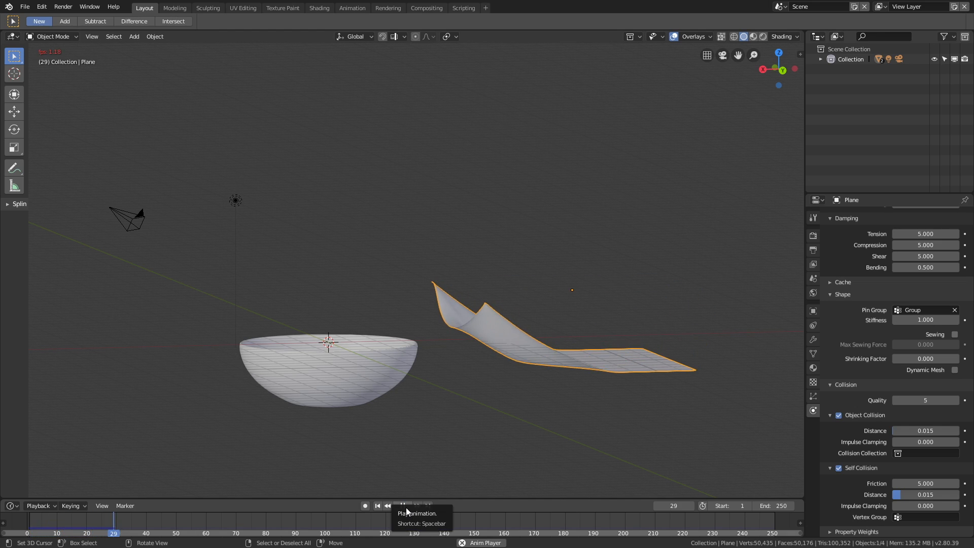
{"action": "middle_click_drag", "start_coordinate": [524, 379], "coordinate": [318, 398]}
{"action": "key", "text": "space"}
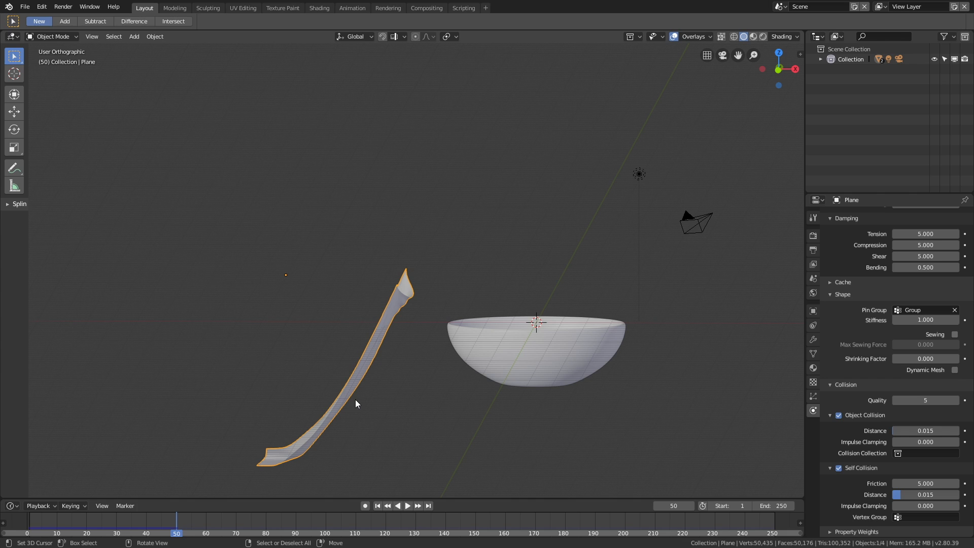
{"action": "left_click", "coordinate": [24, 519]}
Move the cloth plane higher above the bowl along the Z axis
{"action": "key", "text": "g"}
{"action": "key", "text": "z"}
{"action": "left_click", "coordinate": [391, 233]}
{"action": "middle_click_drag", "start_coordinate": [416, 242], "coordinate": [429, 252]}
{"action": "middle_click_drag", "start_coordinate": [426, 205], "coordinate": [243, 211]}
{"action": "scroll", "coordinate": [493, 239], "scroll_direction": "up", "scroll_amount": 6}
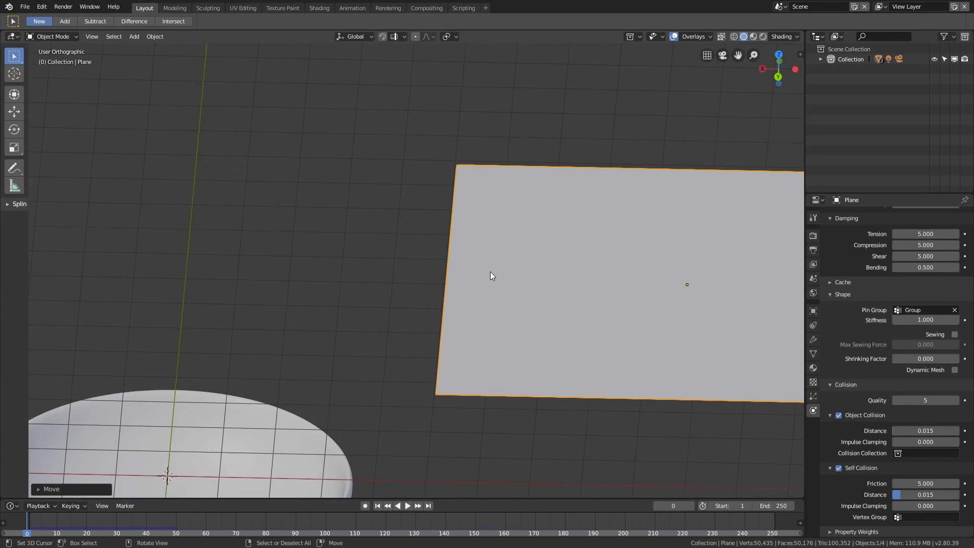
{"action": "scroll", "coordinate": [471, 263], "scroll_direction": "down", "scroll_amount": 3}
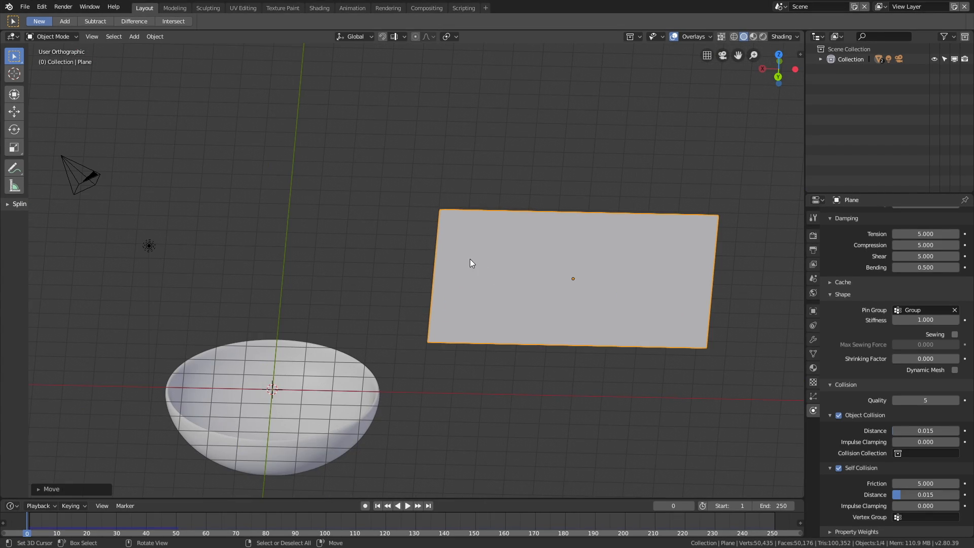
Add a single-bone armature at the bowl's centre and view the scene nearly side-on
{"action": "left_click", "coordinate": [134, 37]}
{"action": "mouse_move", "coordinate": [154, 133]}
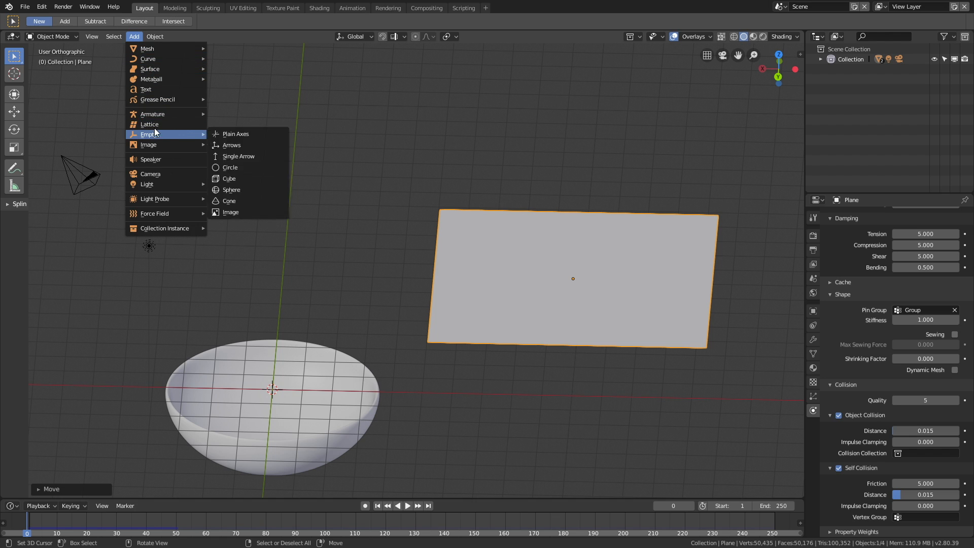
{"action": "mouse_move", "coordinate": [170, 113]}
{"action": "left_click", "coordinate": [220, 112]}
{"action": "middle_click_drag", "start_coordinate": [221, 110], "coordinate": [431, 317]}
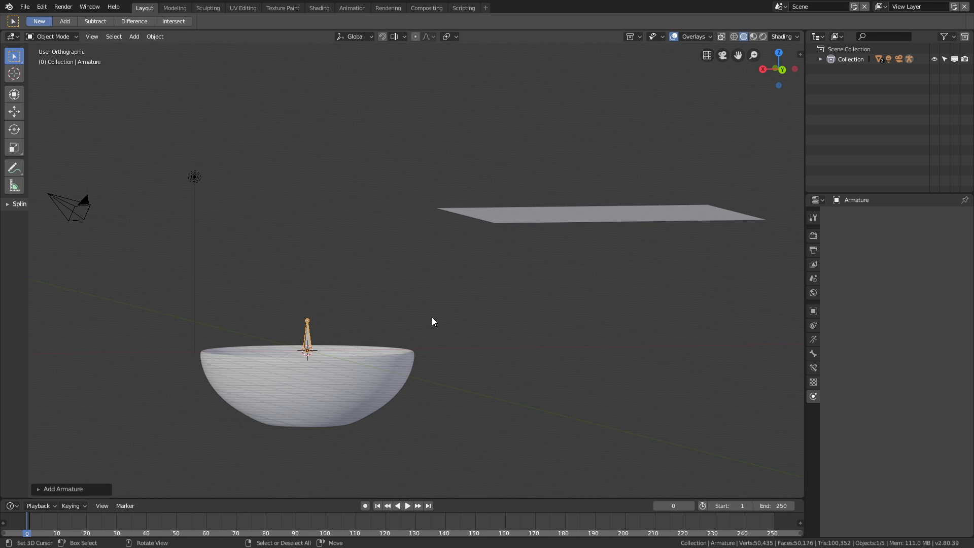
{"action": "key", "text": "KP_1"}
{"action": "middle_click_drag", "start_coordinate": [431, 317], "coordinate": [706, 341]}
{"action": "middle_click_drag", "start_coordinate": [413, 310], "coordinate": [428, 301]}
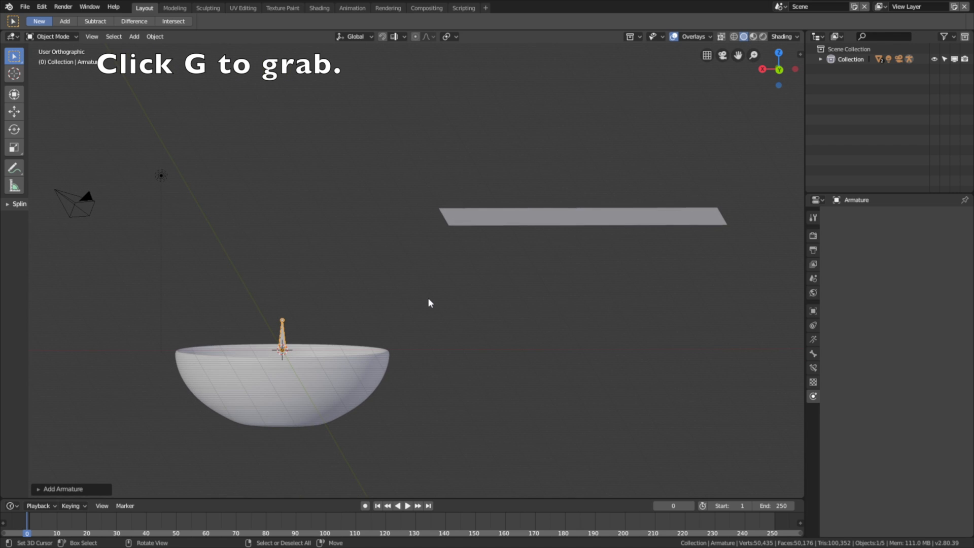
Move the armature up from the bowl to the cloth plane's corner on the bowl-facing edge
{"action": "key", "text": "g"}
{"action": "left_click", "coordinate": [602, 179]}
{"action": "middle_click_drag", "start_coordinate": [601, 179], "coordinate": [657, 245]}
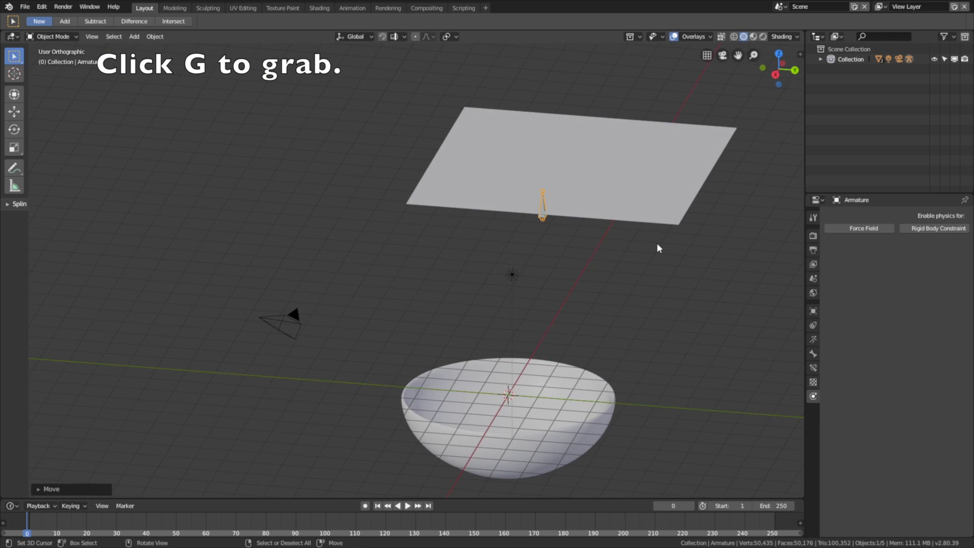
{"action": "key", "text": "g"}
{"action": "key", "text": "y"}
{"action": "left_click", "coordinate": [788, 250]}
{"action": "middle_click_drag", "start_coordinate": [789, 250], "coordinate": [549, 289]}
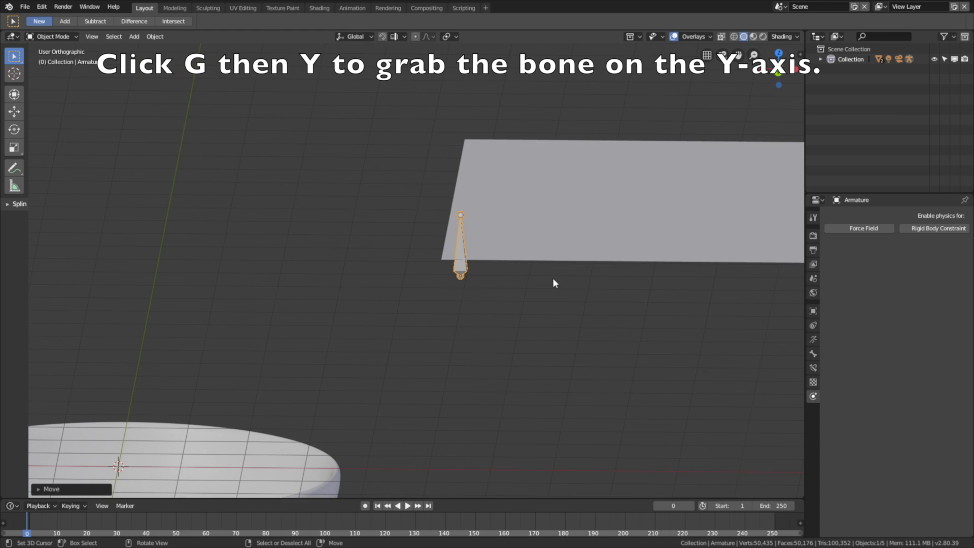
{"action": "key", "text": "g"}
{"action": "left_click", "coordinate": [534, 262]}
{"action": "middle_click_drag", "start_coordinate": [534, 262], "coordinate": [539, 289]}
Scale the armature up to about 1.69 and shift it slightly along the Y axis onto the cloth's corner
{"action": "key", "text": "s"}
{"action": "left_click", "coordinate": [614, 283]}
{"action": "middle_click_drag", "start_coordinate": [614, 283], "coordinate": [413, 294]}
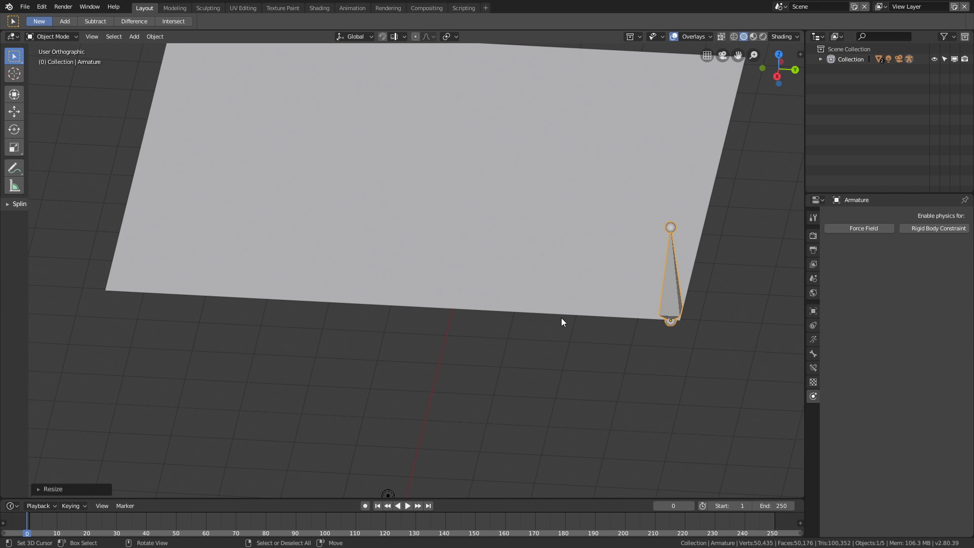
{"action": "key", "text": "g"}
{"action": "key", "text": "y"}
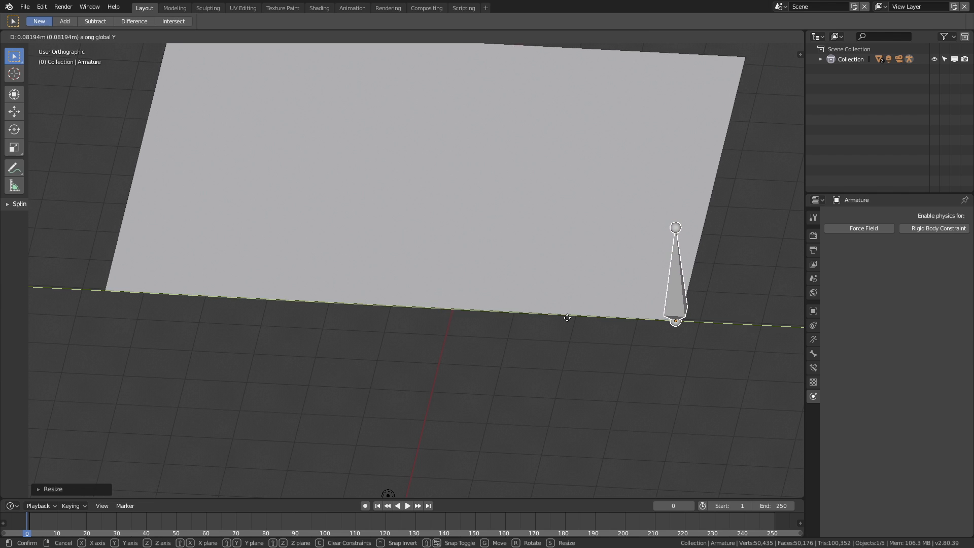
{"action": "left_click", "coordinate": [569, 318]}
{"action": "scroll", "coordinate": [569, 318], "scroll_direction": "down", "scroll_amount": 2}
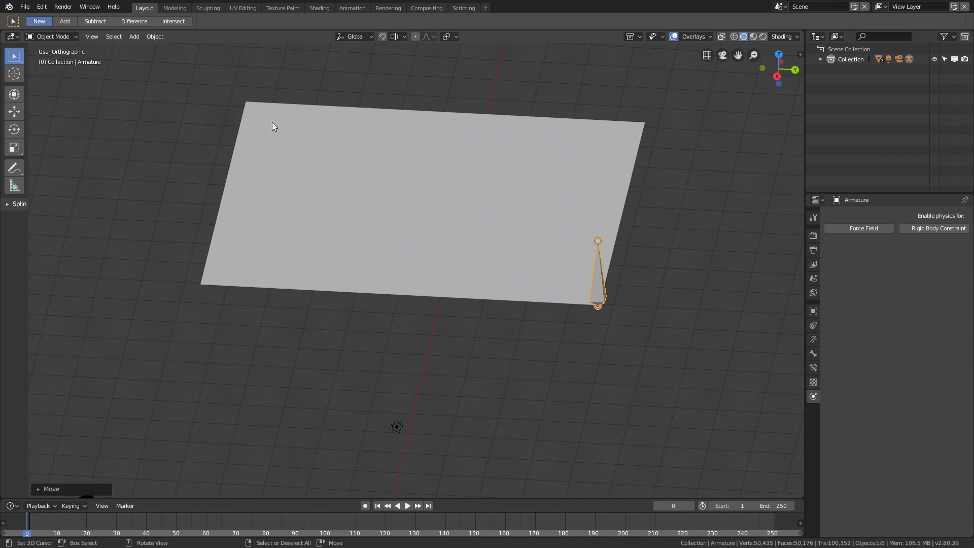
In Edit Mode, duplicate the bone along the Y axis to the other corner of the cloth's bowl-facing edge, ending in Object Mode
{"action": "left_click", "coordinate": [62, 38]}
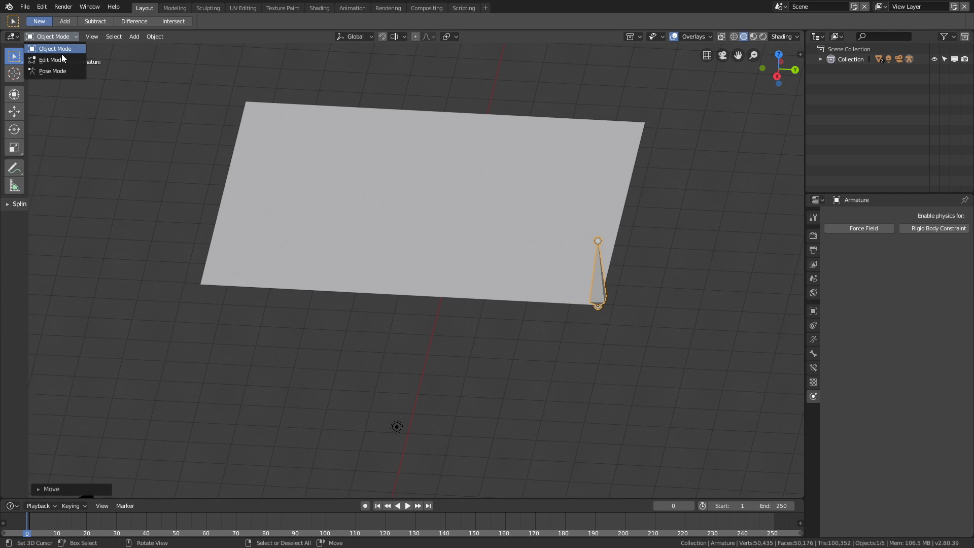
{"action": "left_click", "coordinate": [61, 60]}
{"action": "key", "text": "a"}
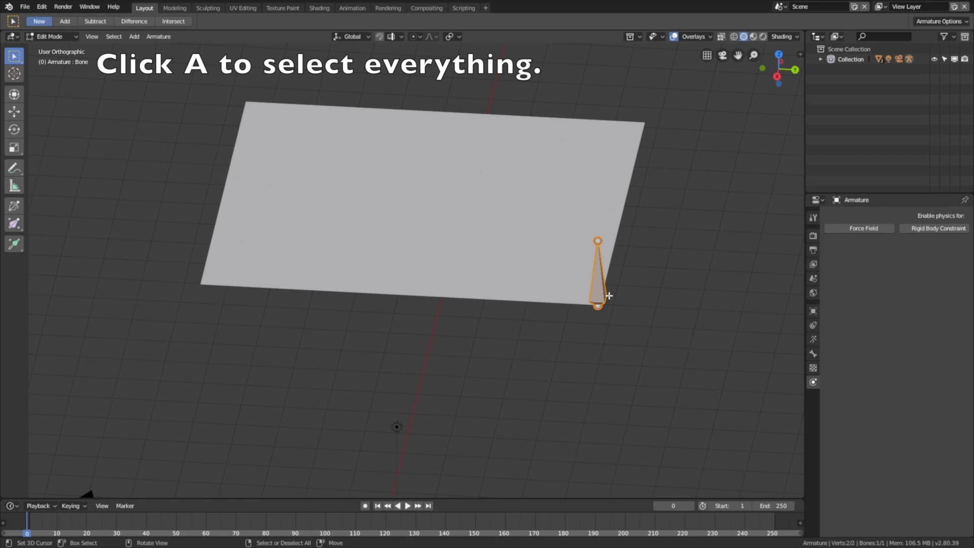
{"action": "key", "text": "shift+d"}
{"action": "key", "text": "y"}
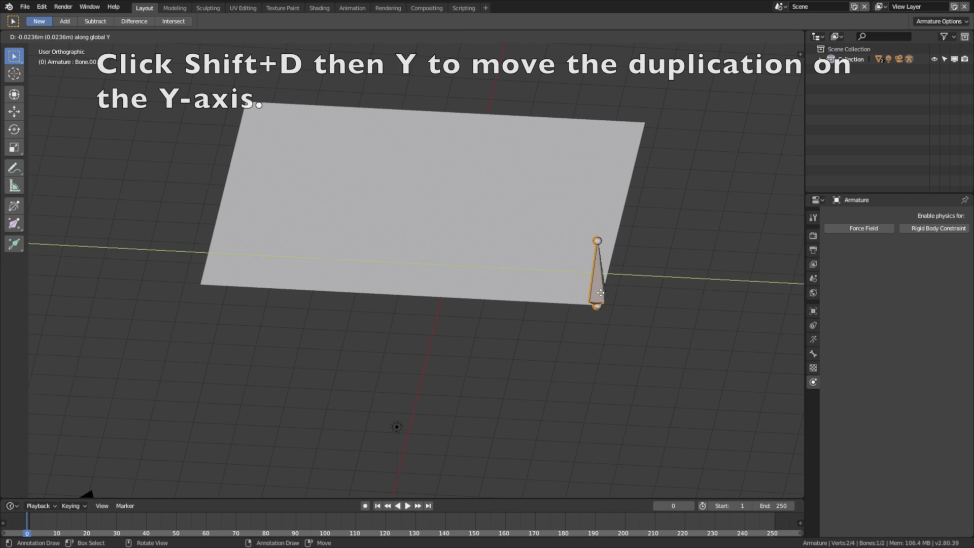
{"action": "left_click", "coordinate": [213, 262]}
{"action": "middle_click_drag", "start_coordinate": [318, 280], "coordinate": [400, 333]}
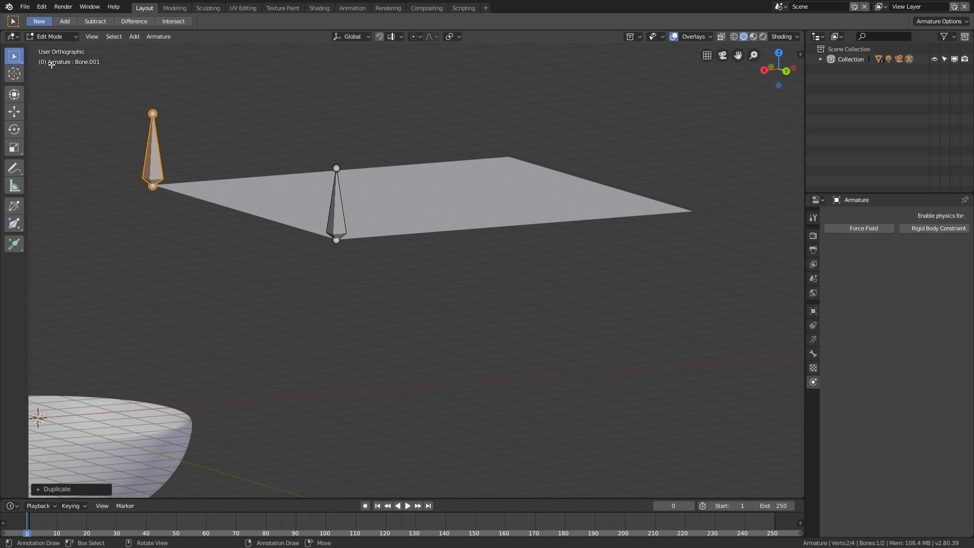
{"action": "left_click", "coordinate": [54, 38]}
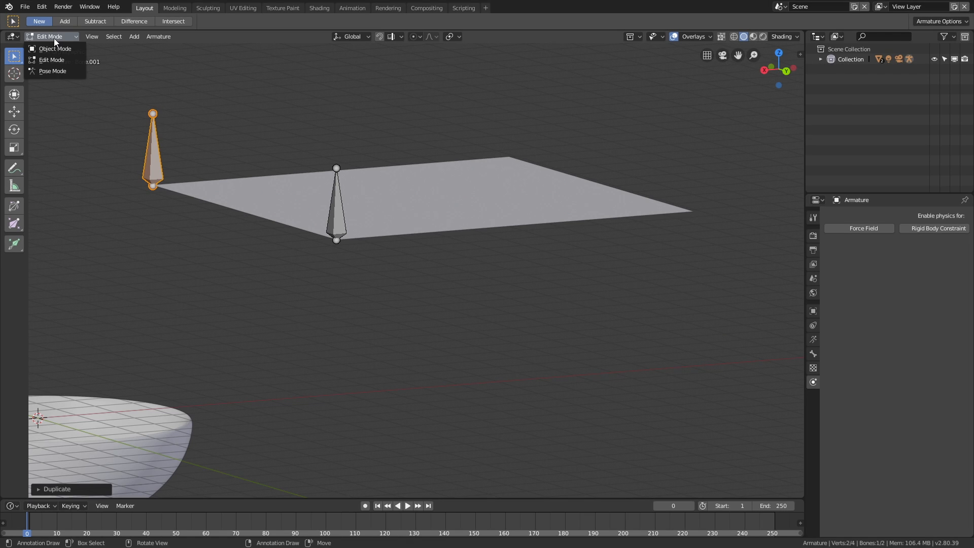
{"action": "left_click", "coordinate": [55, 48]}
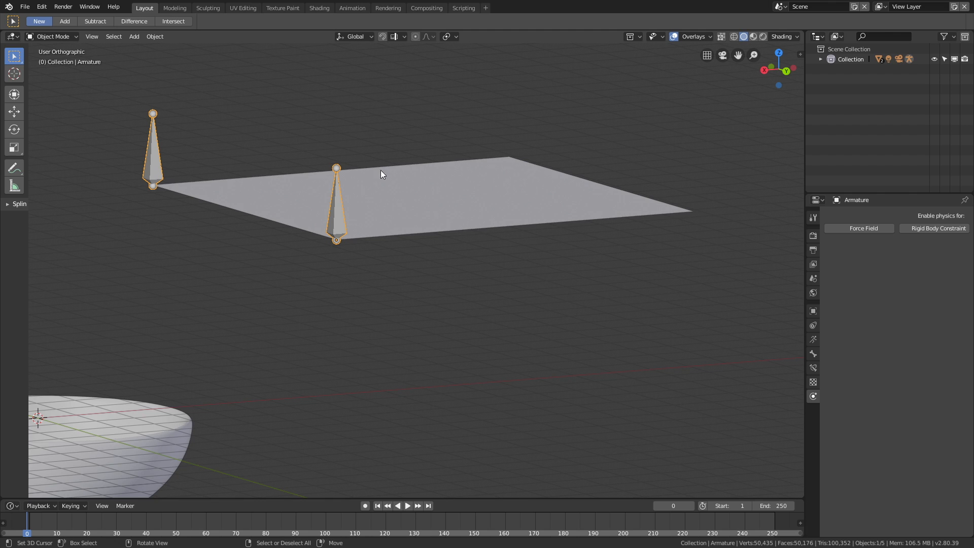
Parent the cloth plane to the armature With Automatic Weights
{"action": "middle_click_drag", "start_coordinate": [427, 209], "coordinate": [393, 213]}
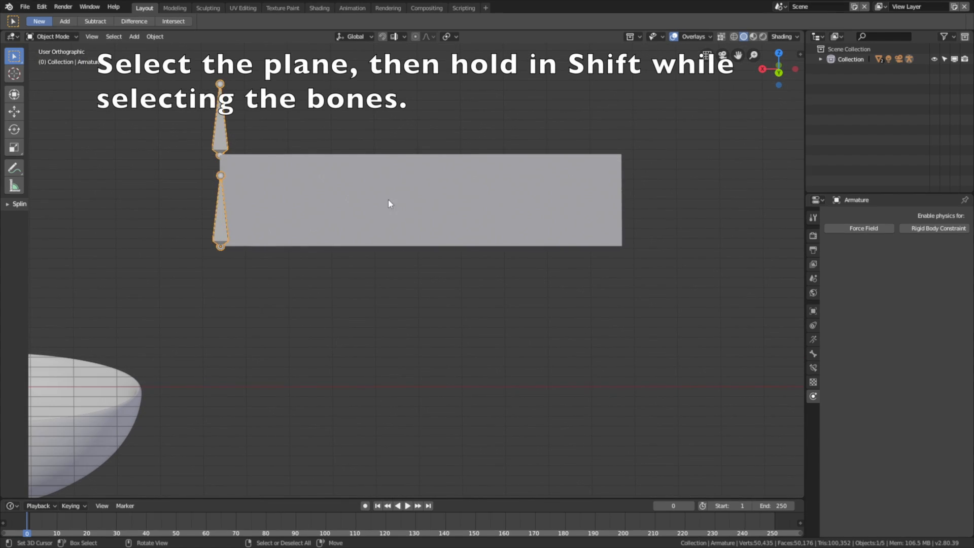
{"action": "left_click", "coordinate": [383, 191]}
{"action": "left_click", "coordinate": [217, 117], "text": "shift"}
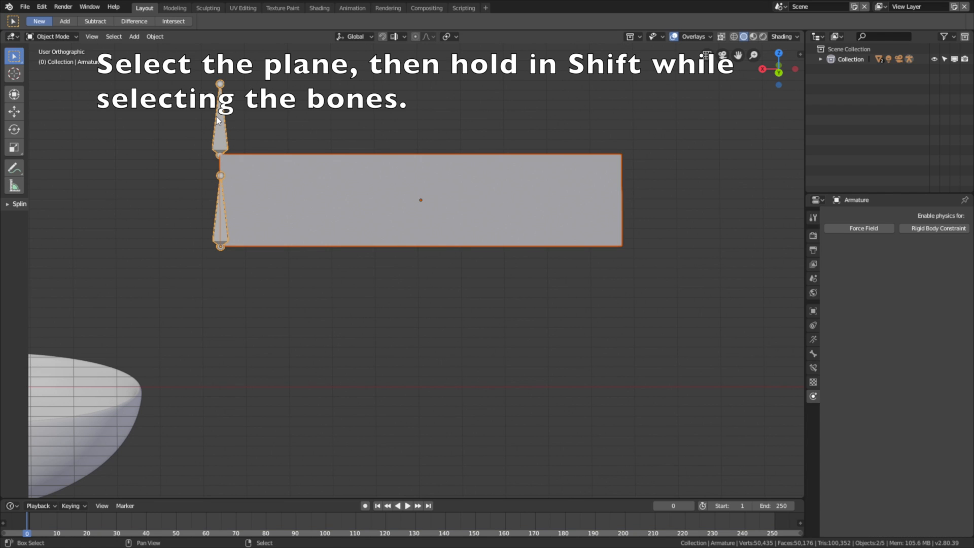
{"action": "key", "text": "ctrl+p"}
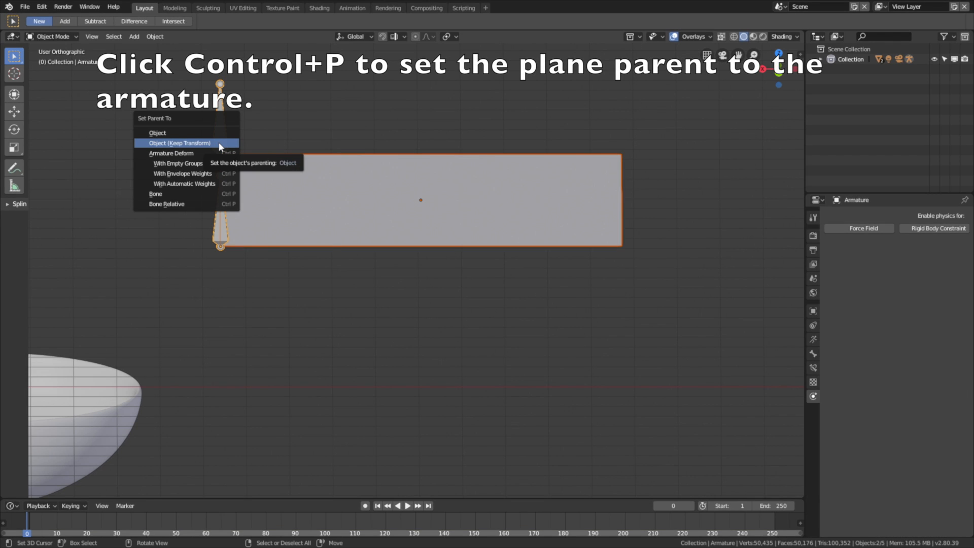
{"action": "left_click", "coordinate": [205, 183]}
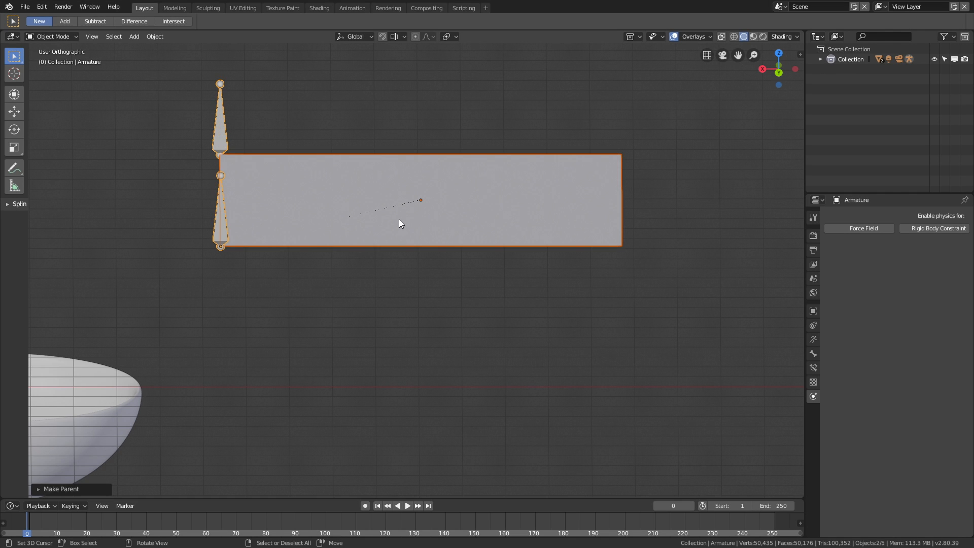
{"action": "scroll", "coordinate": [317, 249], "scroll_direction": "down", "scroll_amount": 3}
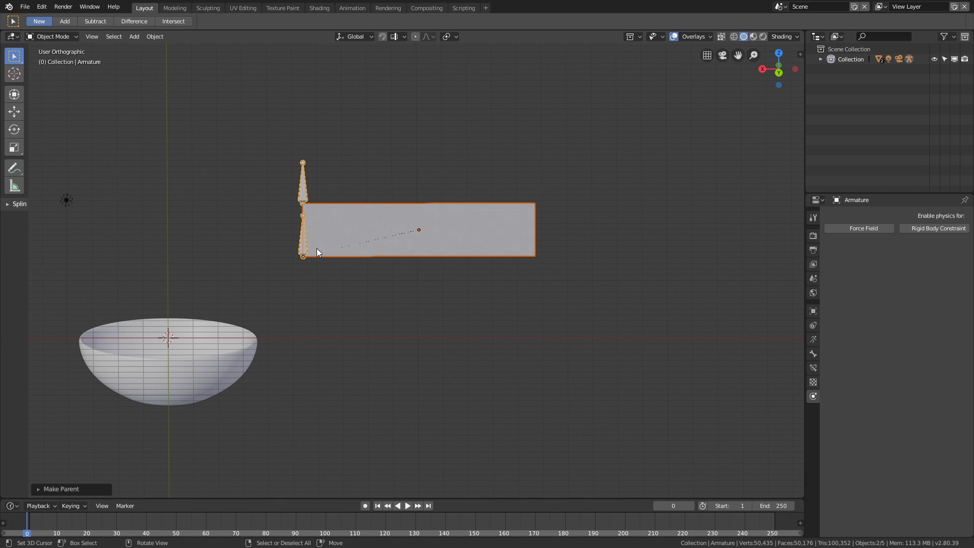
{"action": "middle_click_drag", "start_coordinate": [316, 249], "coordinate": [325, 233]}
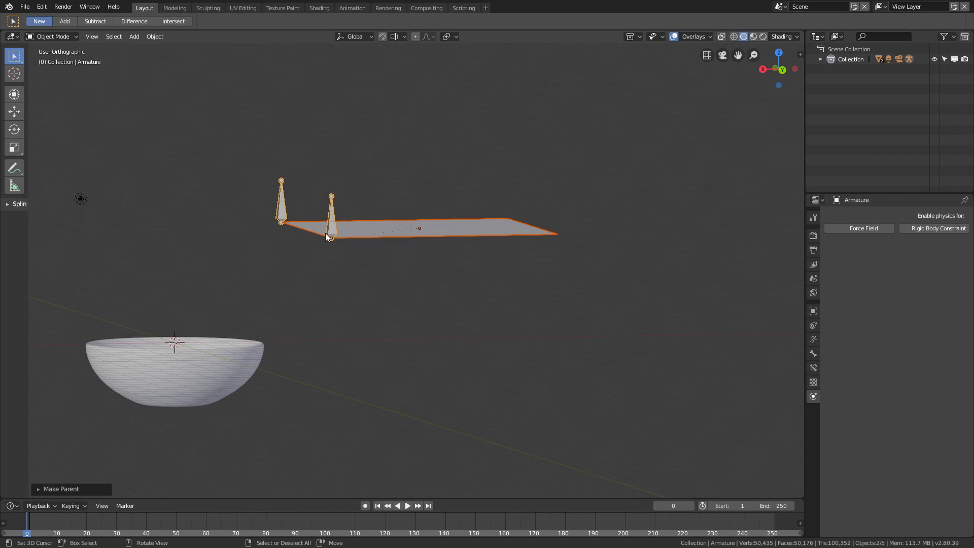
Select only the armature and run the cloth simulation to frame 30
{"action": "left_click", "coordinate": [282, 200]}
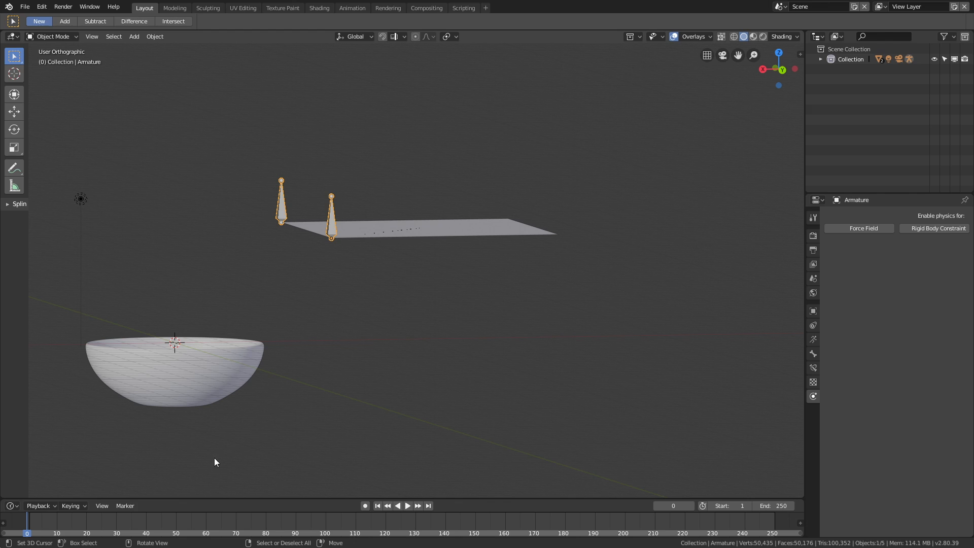
{"action": "left_click", "coordinate": [114, 519]}
{"action": "key", "text": "space"}
{"action": "key", "text": "space"}
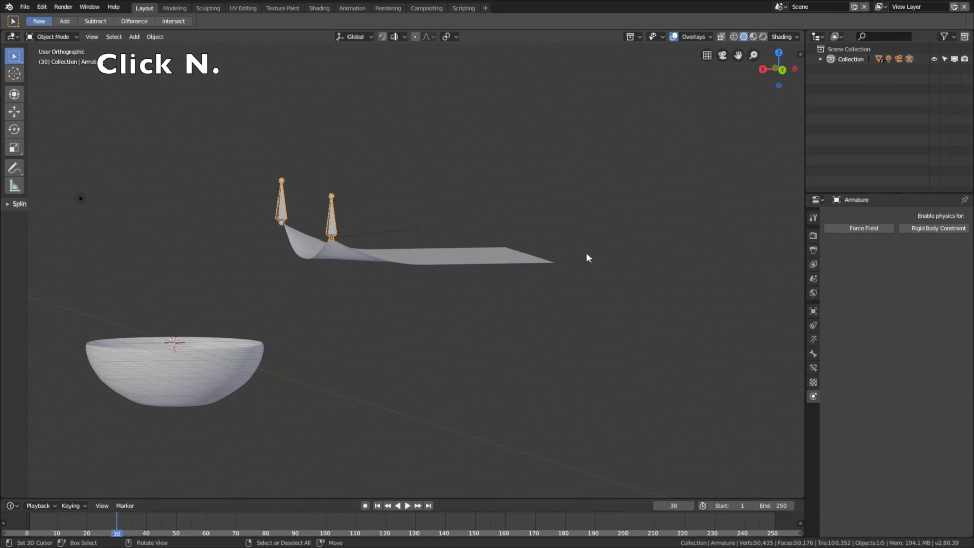
Keyframe the armature's location and rotation at frame 30
{"action": "key", "text": "n"}
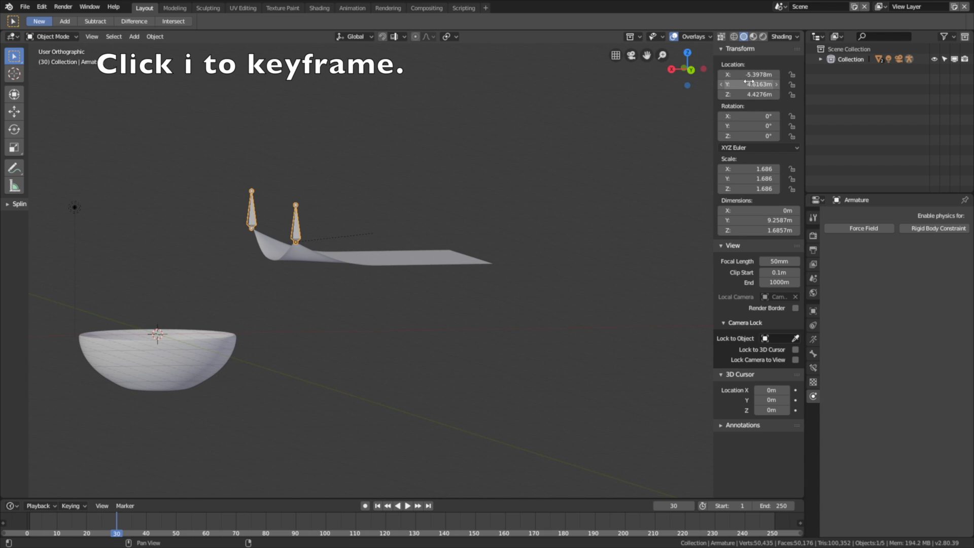
{"action": "key", "text": "i"}
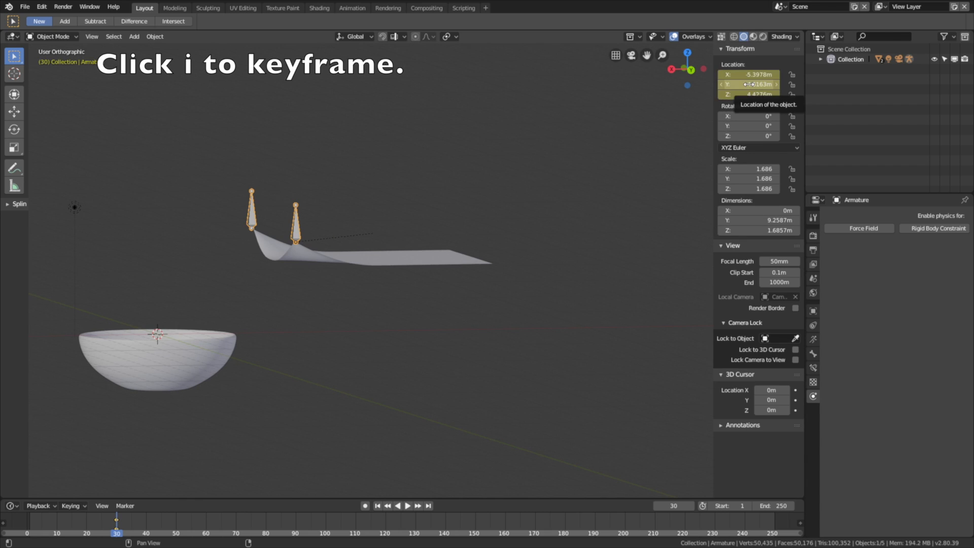
{"action": "key", "text": "i"}
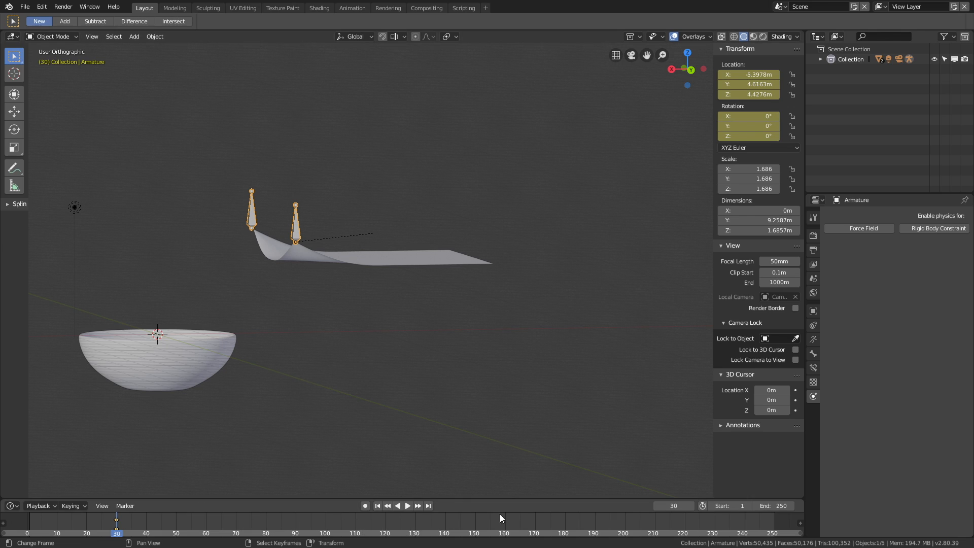
At frame 230, move the armature along the X axis past the bowl to about X 9.88 m
{"action": "left_click", "coordinate": [718, 523]}
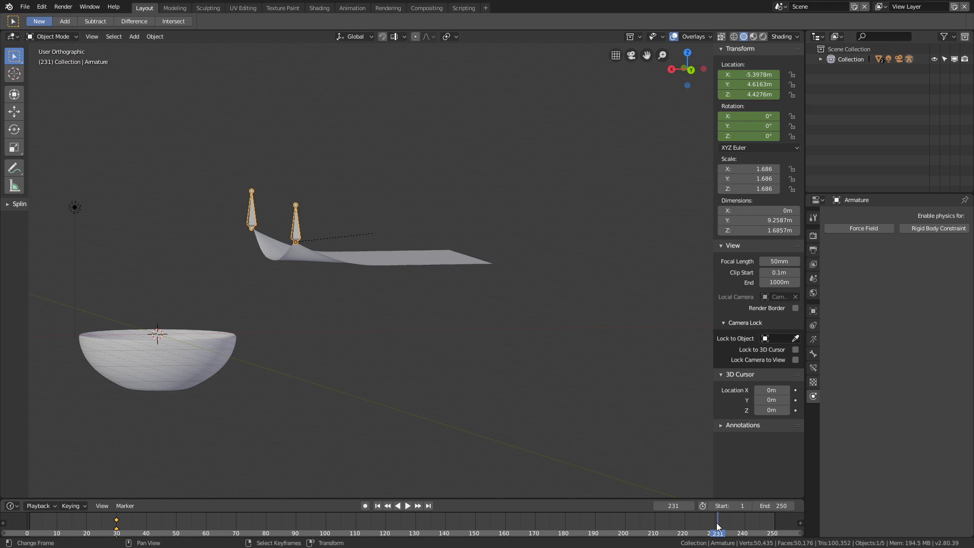
{"action": "left_click", "coordinate": [715, 525]}
{"action": "middle_click_drag", "start_coordinate": [484, 394], "coordinate": [440, 392]}
{"action": "middle_click_drag", "start_coordinate": [395, 343], "coordinate": [405, 350]}
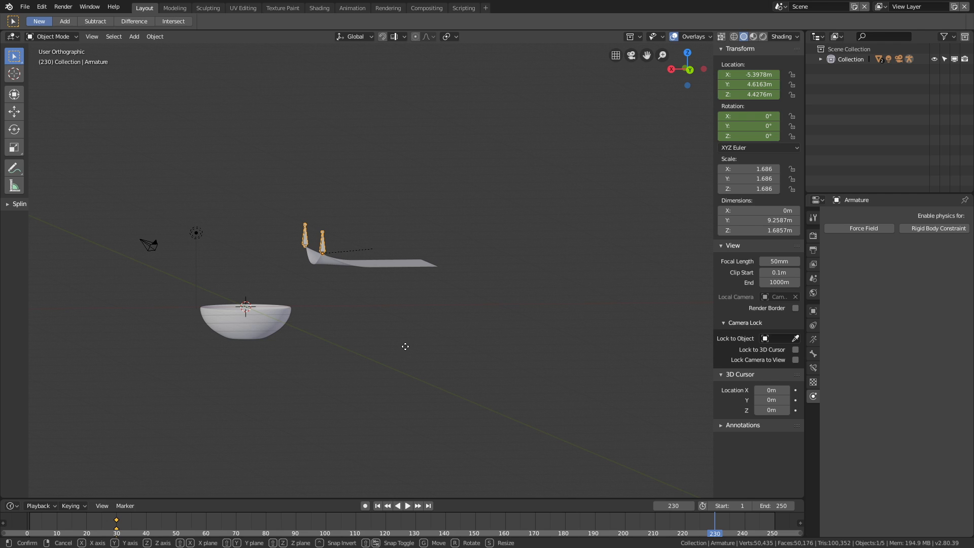
{"action": "key", "text": "g"}
{"action": "key", "text": "x"}
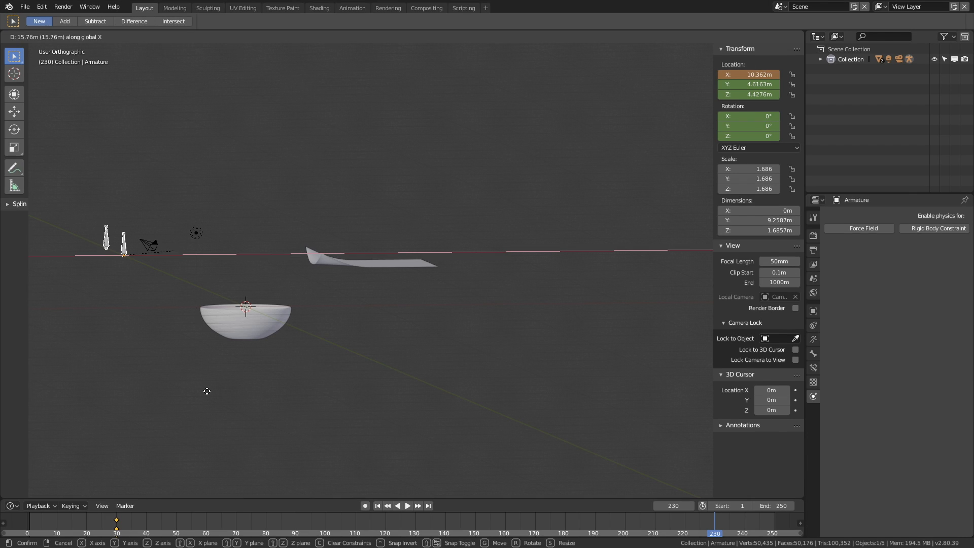
{"action": "left_click", "coordinate": [242, 379]}
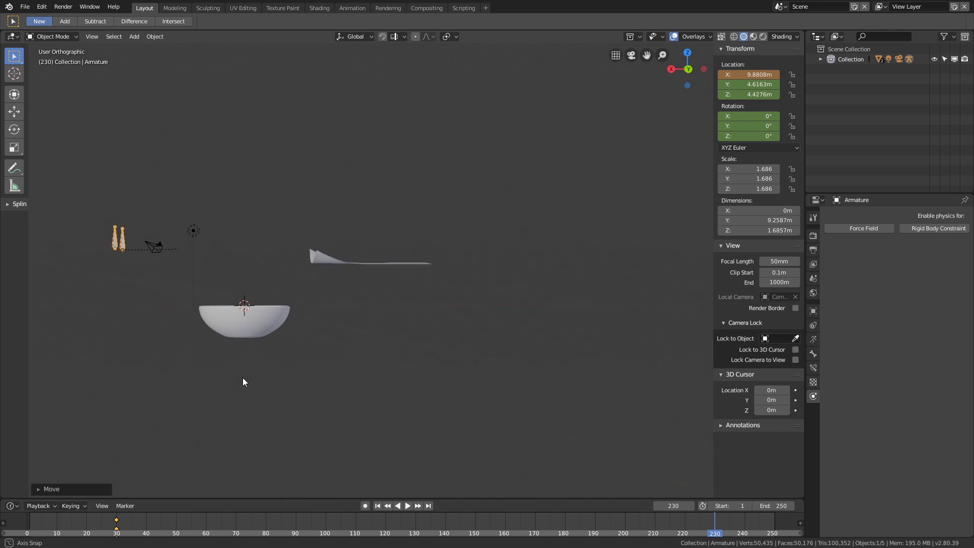
Keyframe the armature's location and rotation at frame 230
{"action": "middle_click_drag", "start_coordinate": [226, 375], "coordinate": [232, 379]}
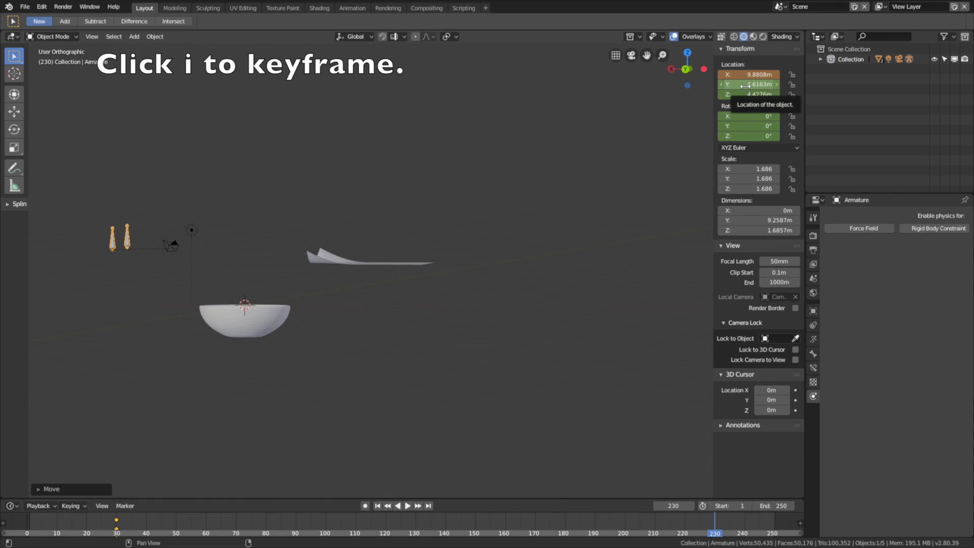
{"action": "key", "text": "i"}
{"action": "key", "text": "i"}
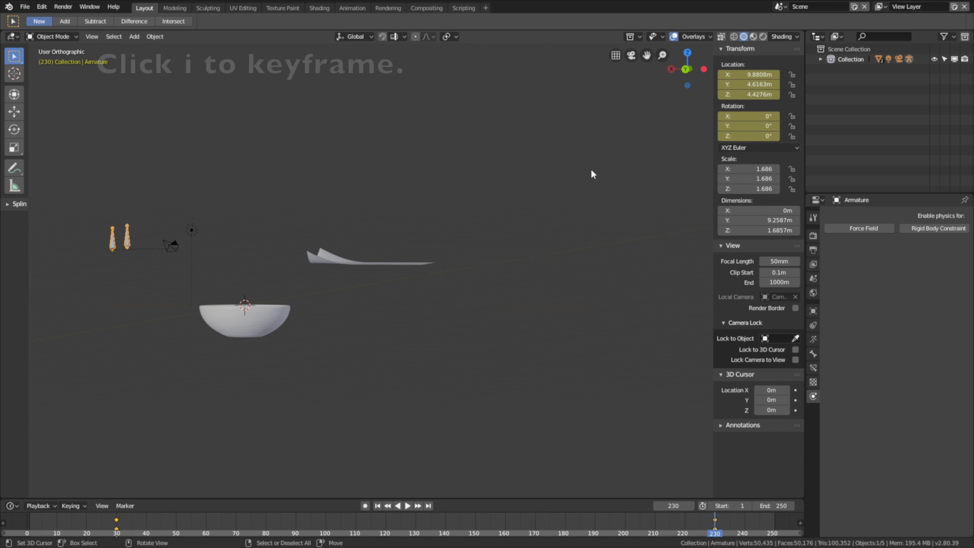
Place the 3D cursor at the bottom of the bowl
{"action": "middle_click_drag", "start_coordinate": [327, 251], "coordinate": [347, 262]}
{"action": "scroll", "coordinate": [348, 263], "scroll_direction": "up", "scroll_amount": 1}
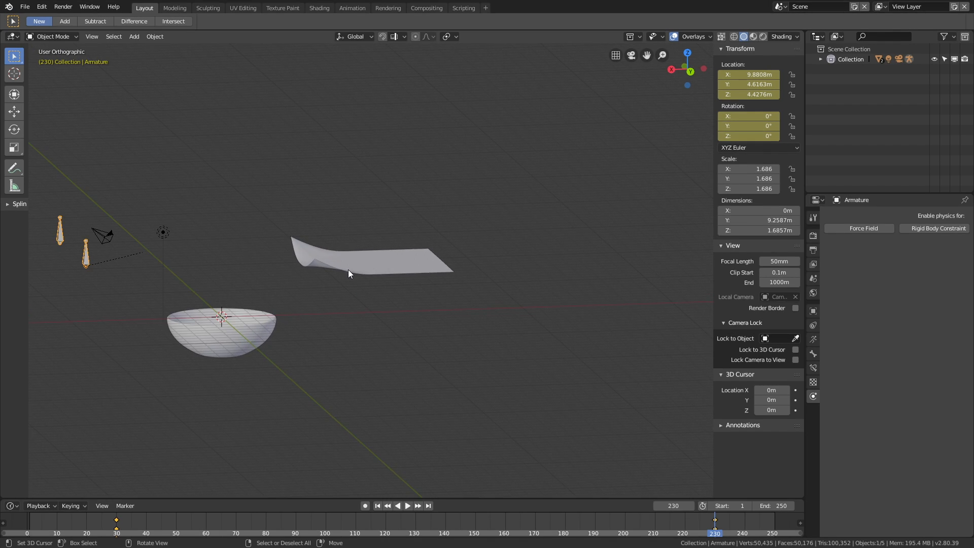
{"action": "middle_click_drag", "start_coordinate": [294, 334], "coordinate": [293, 305]}
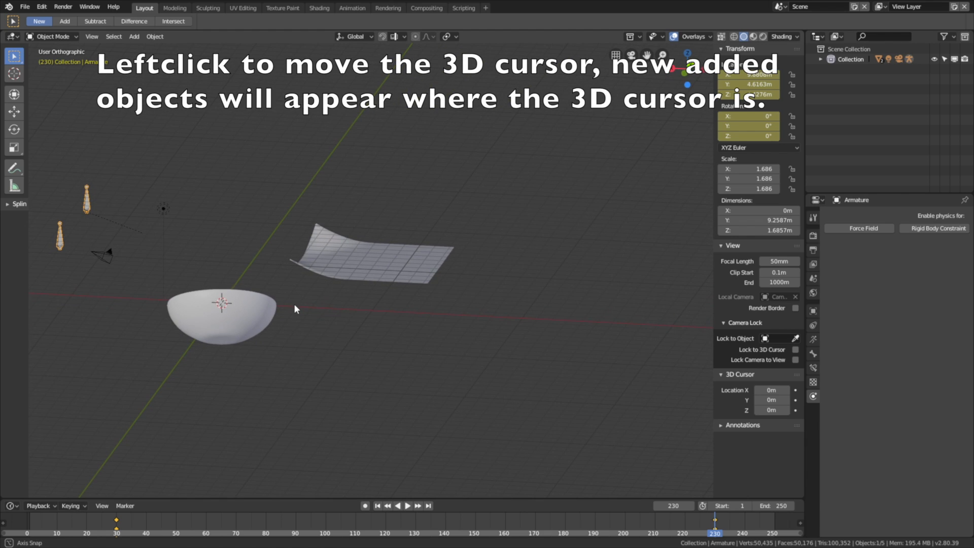
{"action": "left_click", "coordinate": [220, 341]}
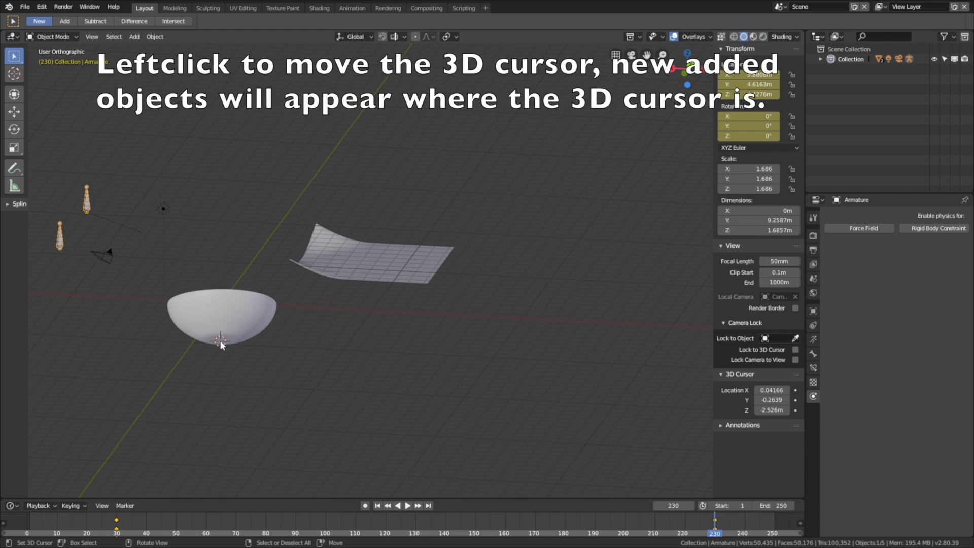
Add a mesh plane at the 3D cursor and scale it up to about 111 as a ground surface
{"action": "key", "text": "shift+a"}
{"action": "mouse_move", "coordinate": [226, 339]}
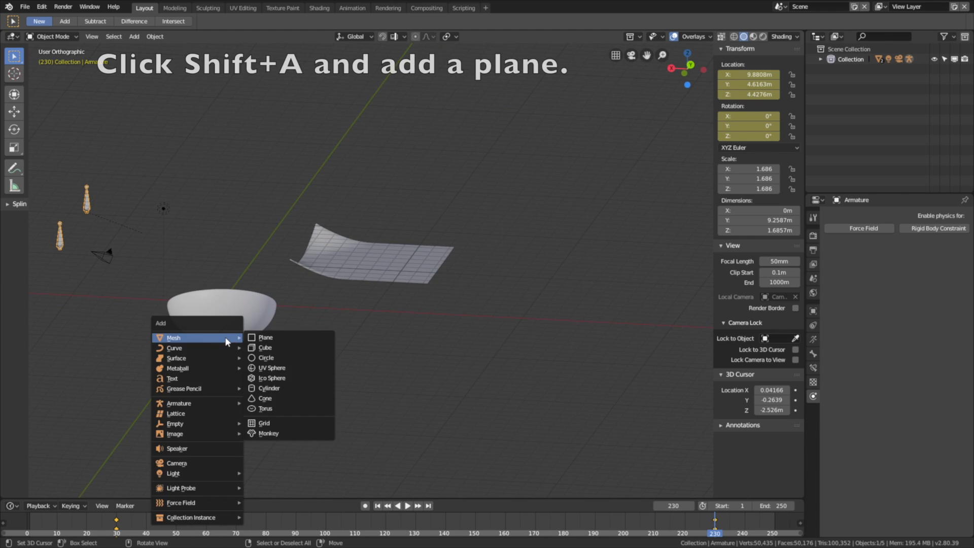
{"action": "left_click", "coordinate": [256, 338]}
{"action": "middle_click_drag", "start_coordinate": [265, 324], "coordinate": [263, 352]}
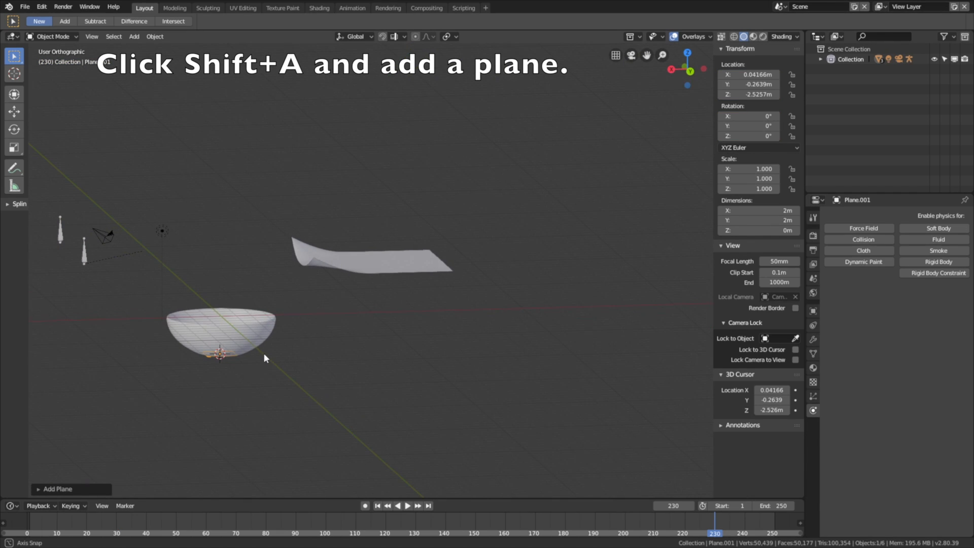
{"action": "key", "text": "s"}
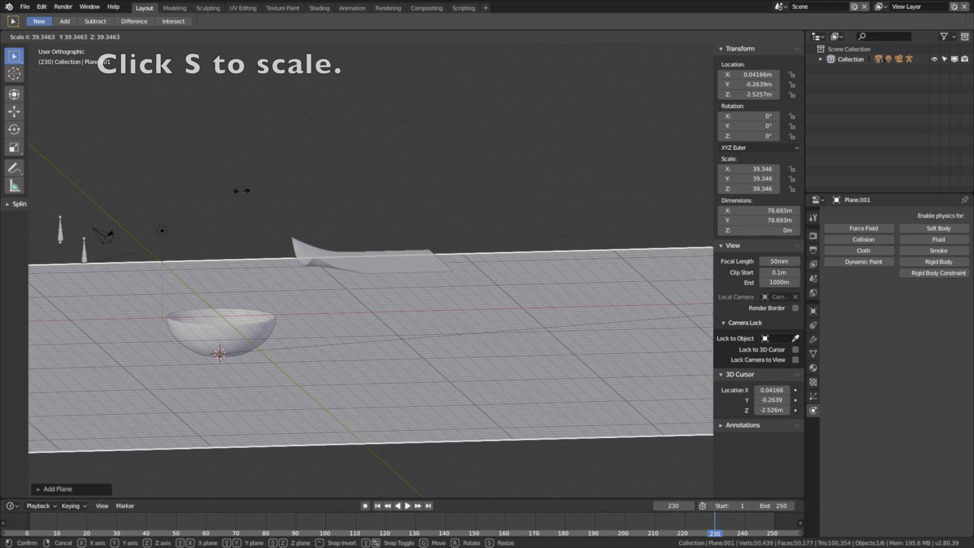
{"action": "left_click", "coordinate": [483, 425]}
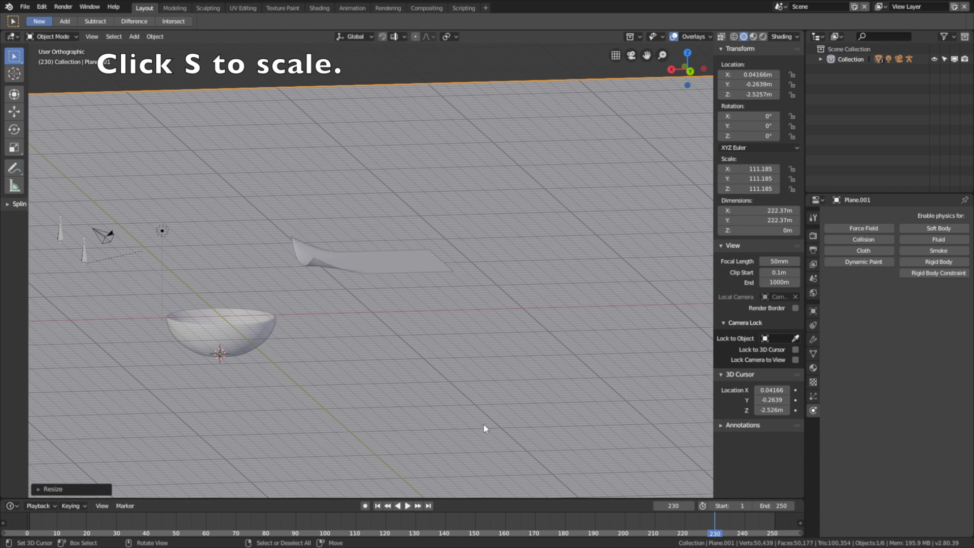
Save the project as tut.blend in the EEVEE cloth folder
{"action": "middle_click_drag", "start_coordinate": [405, 391], "coordinate": [406, 370]}
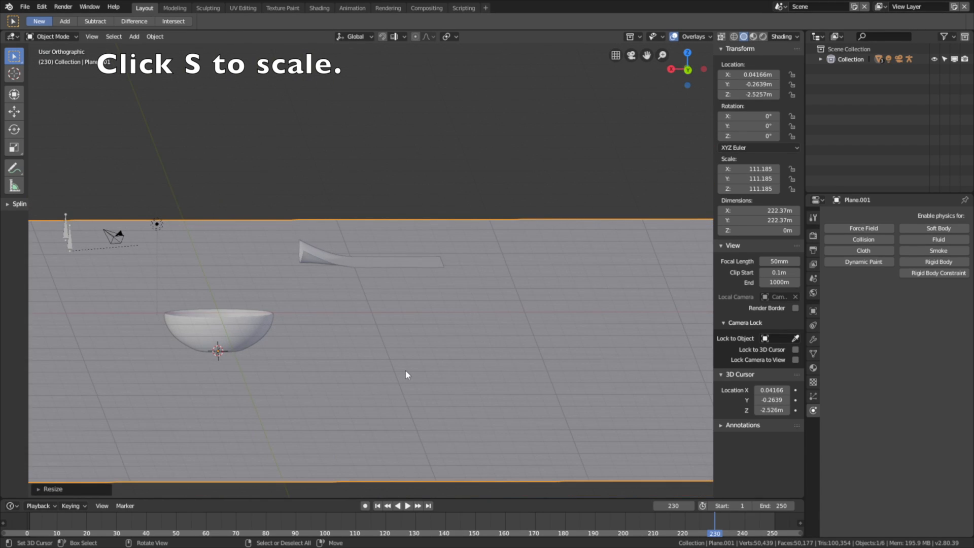
{"action": "left_click", "coordinate": [25, 7]}
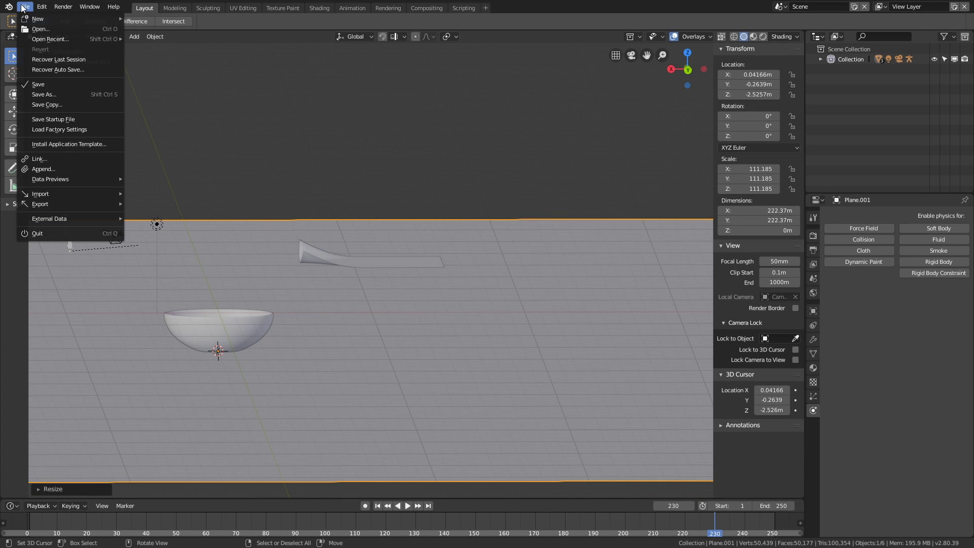
{"action": "left_click", "coordinate": [39, 93]}
{"action": "left_click", "coordinate": [165, 63]}
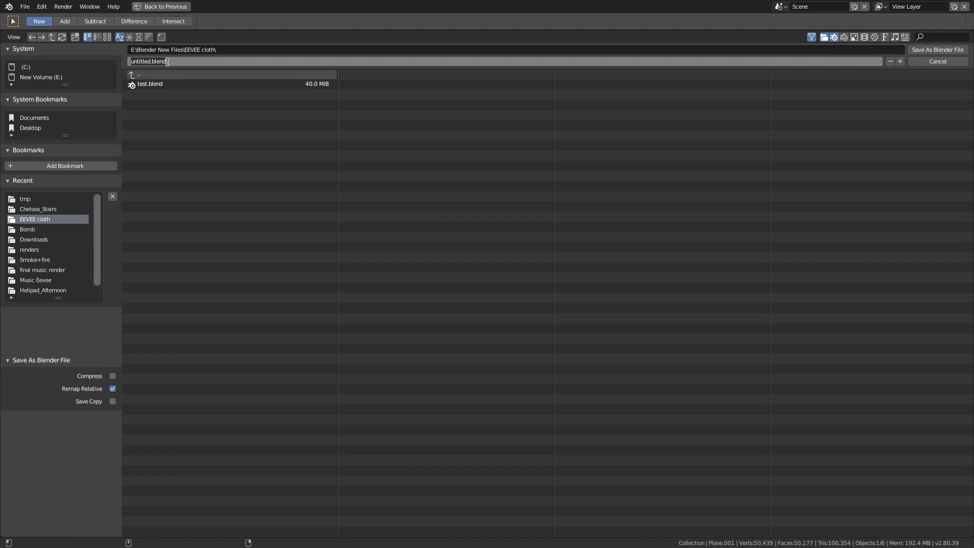
{"action": "key", "text": "Return"}
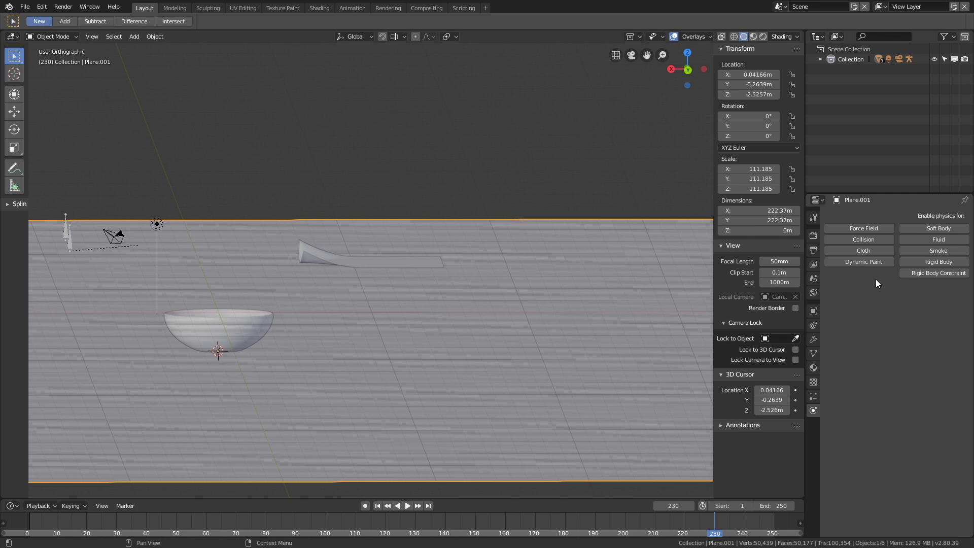
Enable Collision physics on both the ground plane and the bowl
{"action": "left_click", "coordinate": [863, 239]}
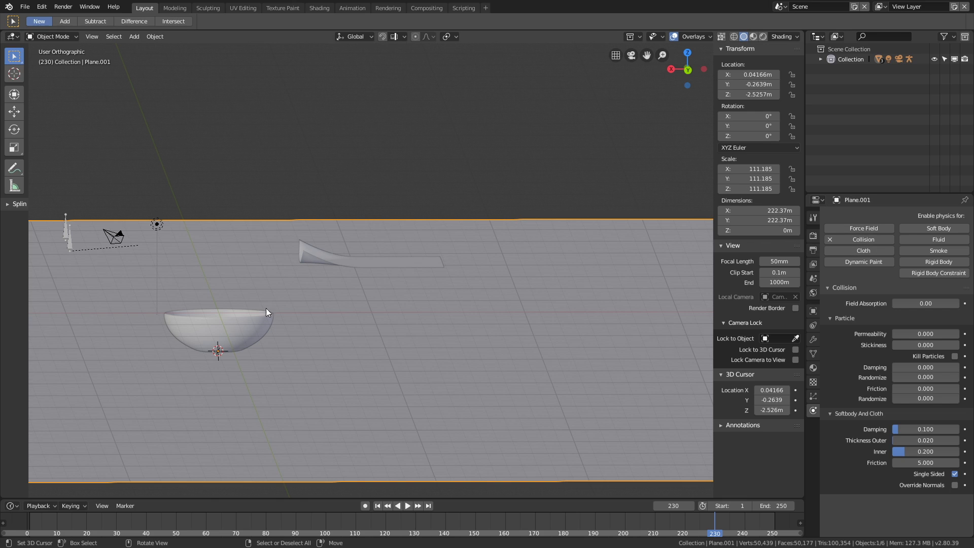
{"action": "left_click", "coordinate": [260, 319]}
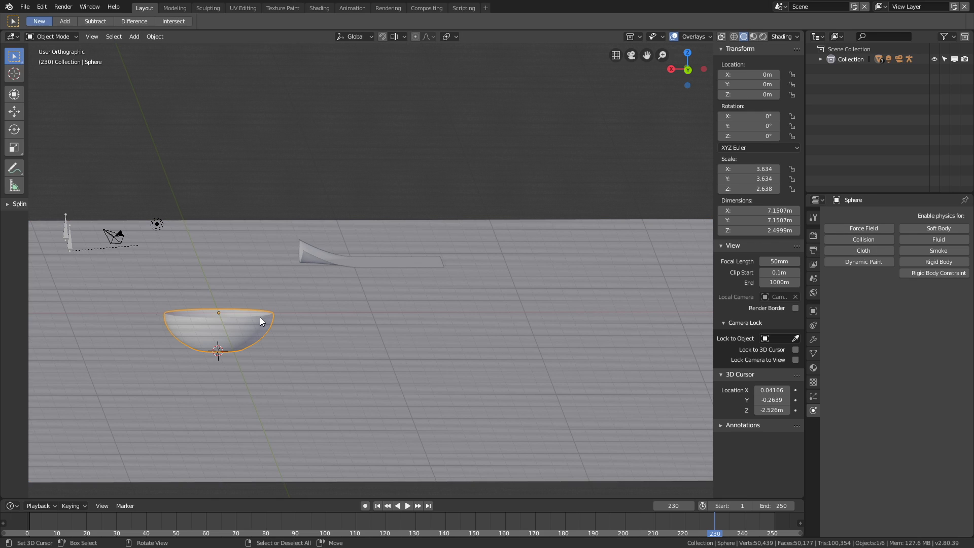
{"action": "left_click", "coordinate": [853, 240]}
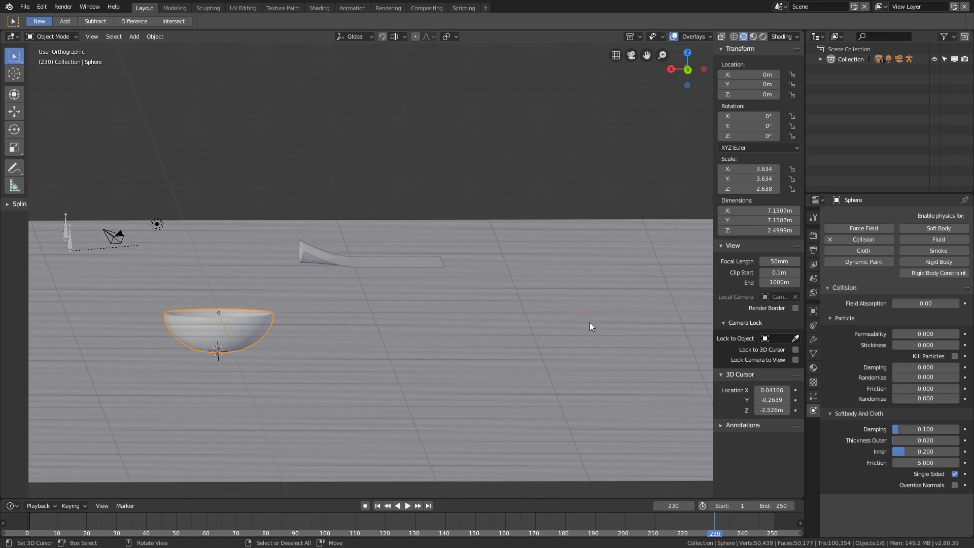
Bake the cloth plane's simulation cache over frames 1 to 250
{"action": "left_click", "coordinate": [363, 261]}
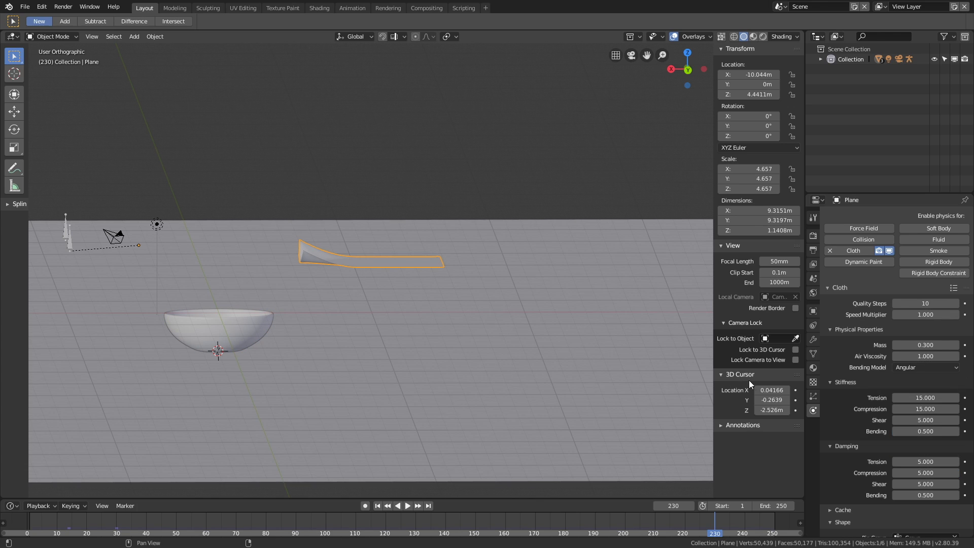
{"action": "scroll", "coordinate": [850, 401], "scroll_direction": "down", "scroll_amount": 8}
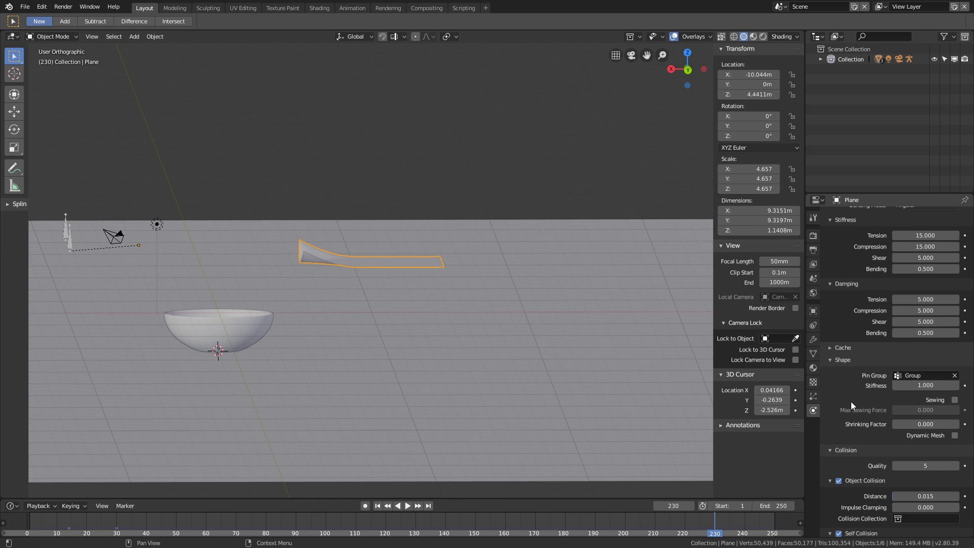
{"action": "left_click", "coordinate": [843, 348]}
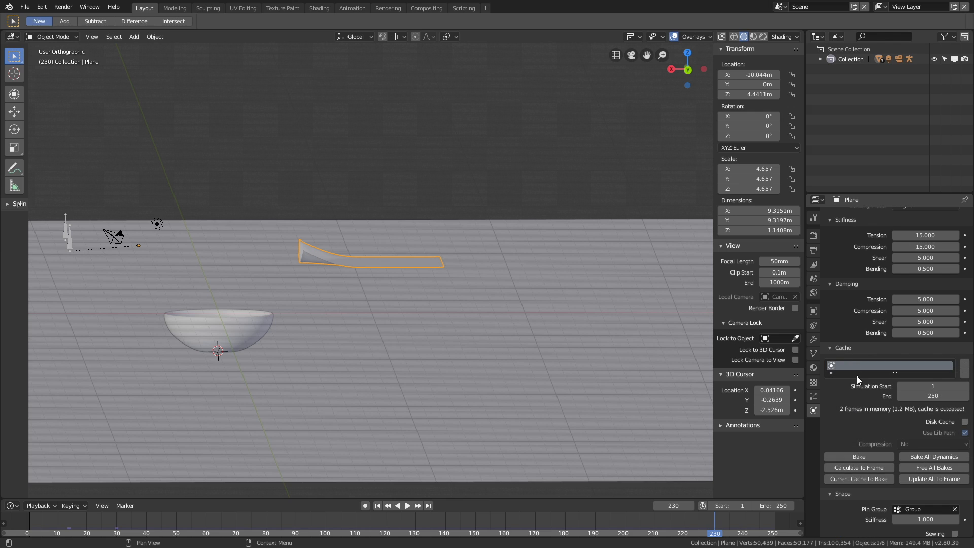
{"action": "scroll", "coordinate": [854, 383], "scroll_direction": "down", "scroll_amount": 3}
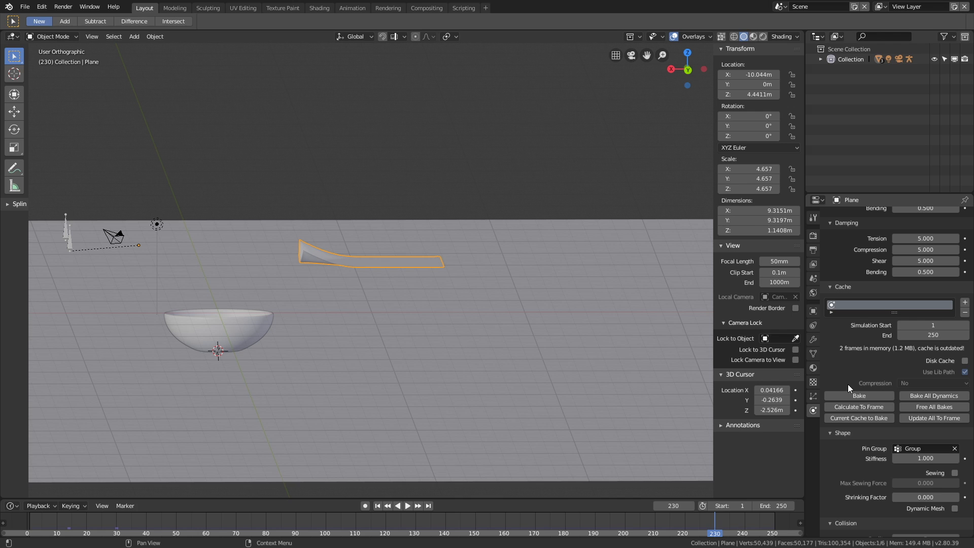
{"action": "left_click", "coordinate": [848, 394]}
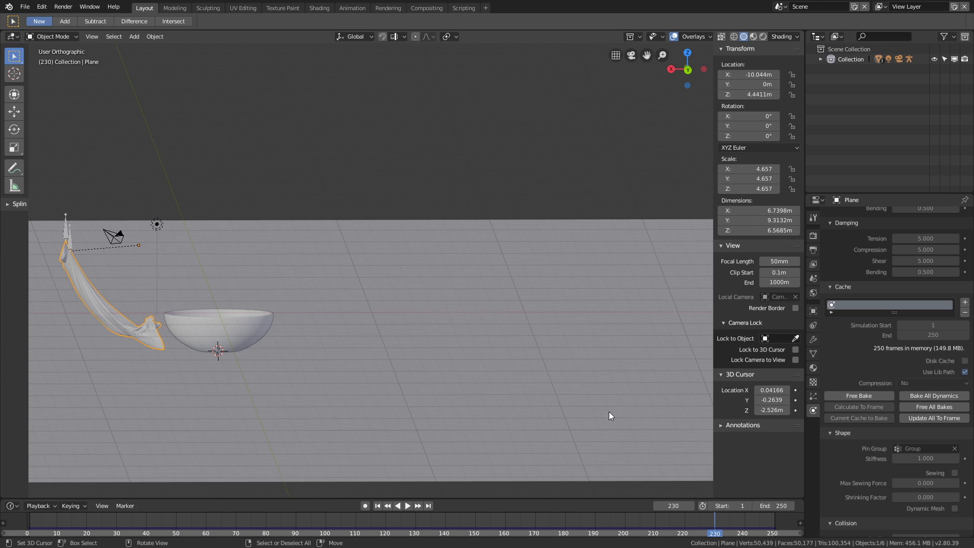
Scrub through the baked animation and examine closely how the cloth slides over the bowl's rim and onto the ground
{"action": "left_click", "coordinate": [738, 519]}
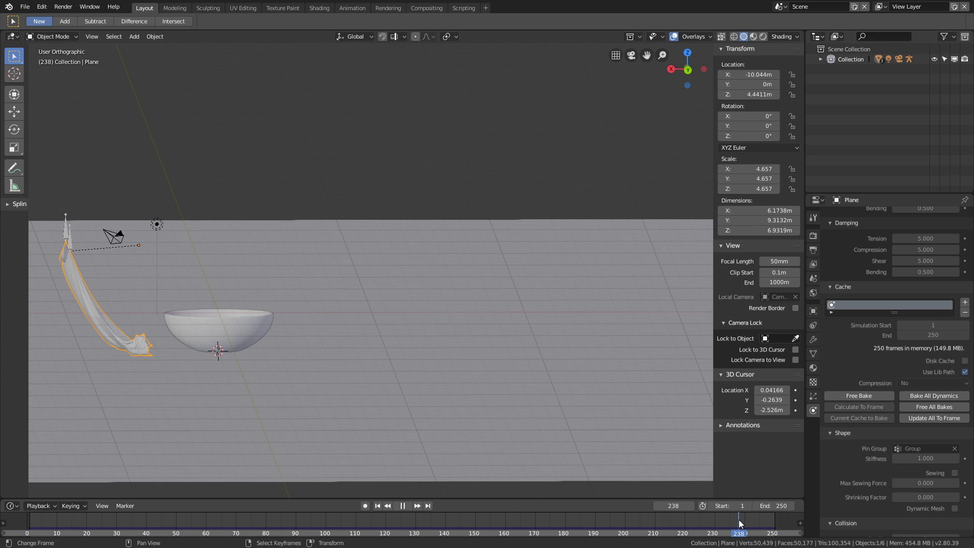
{"action": "left_click", "coordinate": [765, 516]}
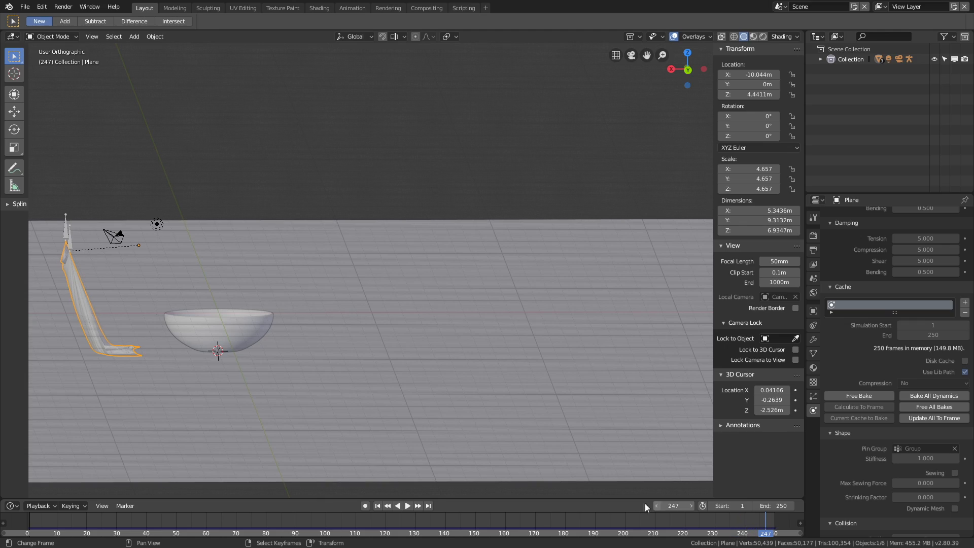
{"action": "middle_click_drag", "start_coordinate": [345, 313], "coordinate": [337, 360]}
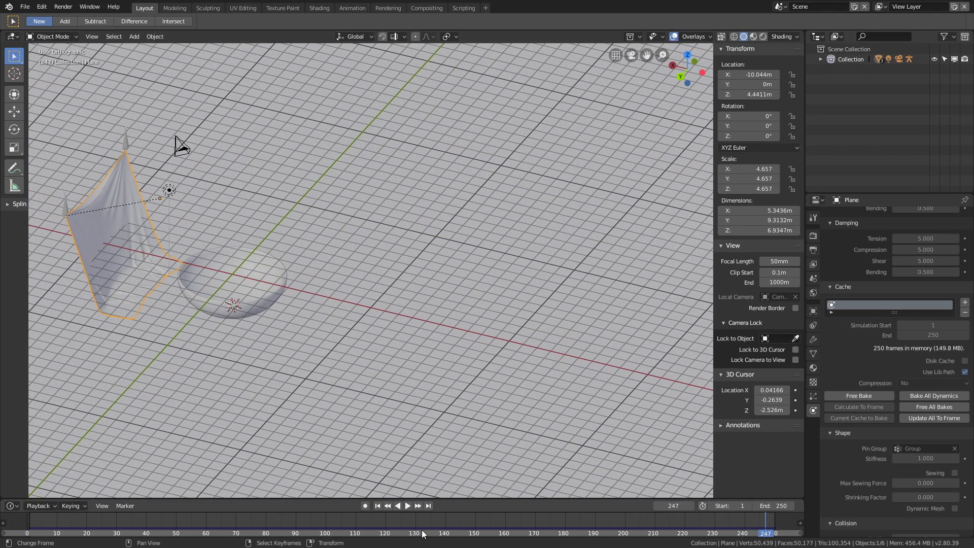
{"action": "left_click", "coordinate": [434, 519]}
{"action": "left_click_drag", "start_coordinate": [461, 522], "coordinate": [605, 519]}
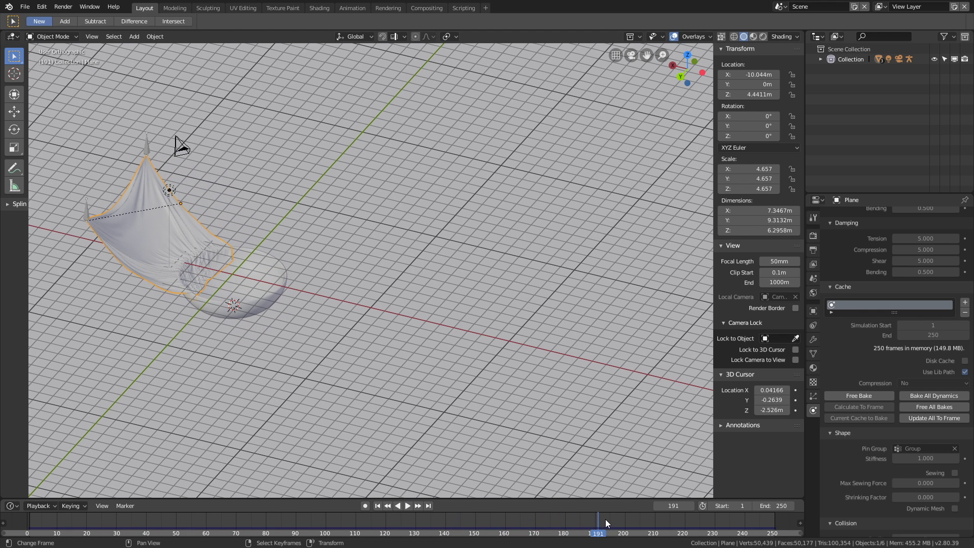
{"action": "scroll", "coordinate": [175, 266], "scroll_direction": "up", "scroll_amount": 5}
{"action": "middle_click_drag", "start_coordinate": [208, 273], "coordinate": [389, 304]}
{"action": "scroll", "coordinate": [390, 303], "scroll_direction": "up", "scroll_amount": 3}
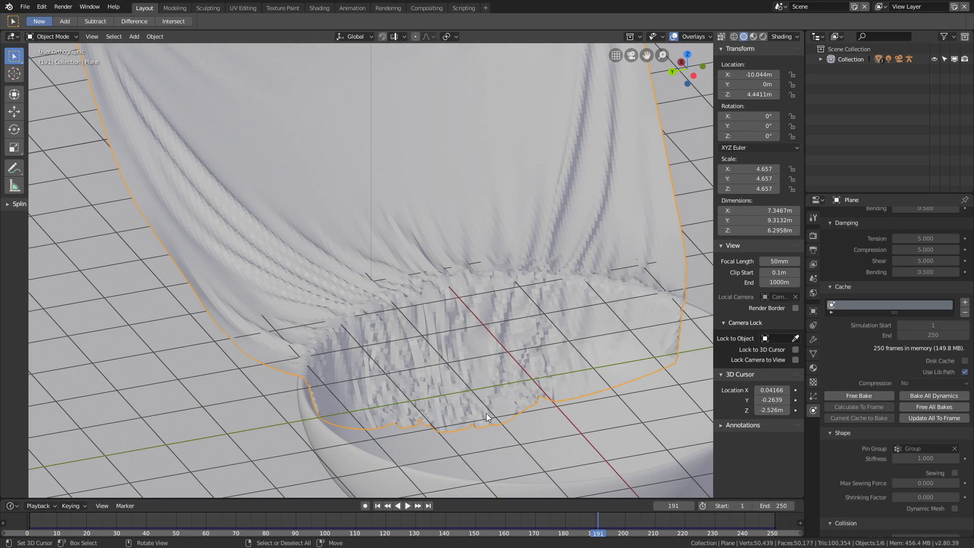
{"action": "left_click", "coordinate": [616, 520]}
{"action": "left_click_drag", "start_coordinate": [643, 519], "coordinate": [750, 519]}
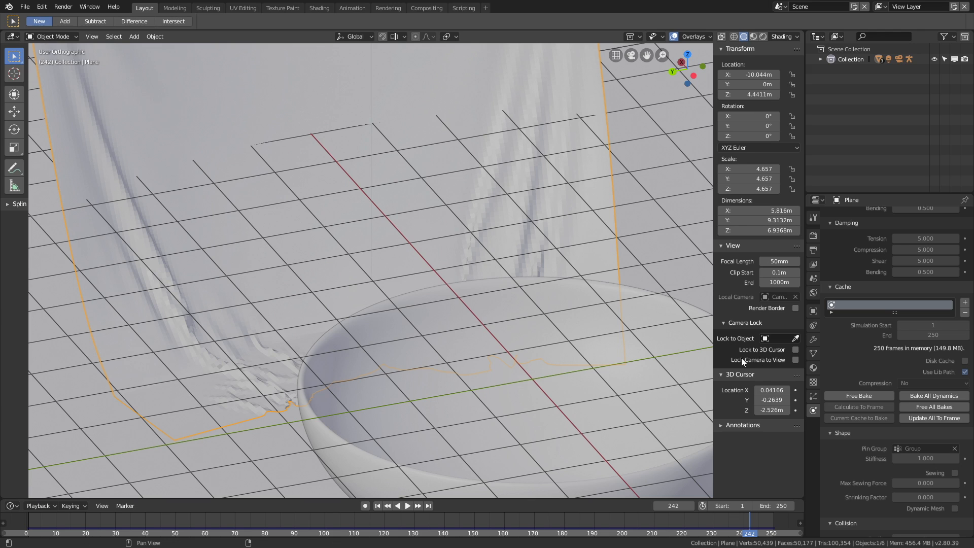
Add a Subdivision Surface modifier to the cloth plane and shade it smooth
{"action": "left_click", "coordinate": [813, 338]}
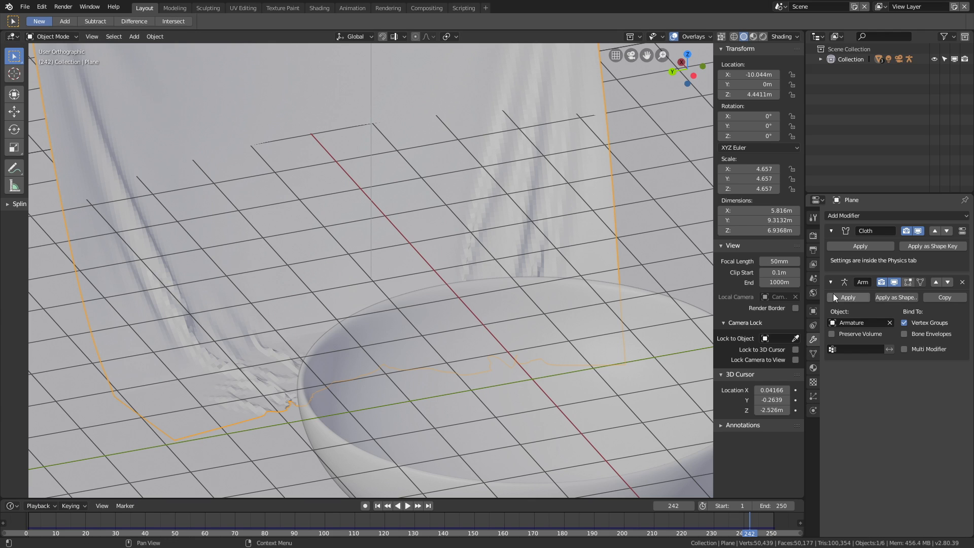
{"action": "left_click", "coordinate": [847, 216]}
{"action": "left_click", "coordinate": [777, 384]}
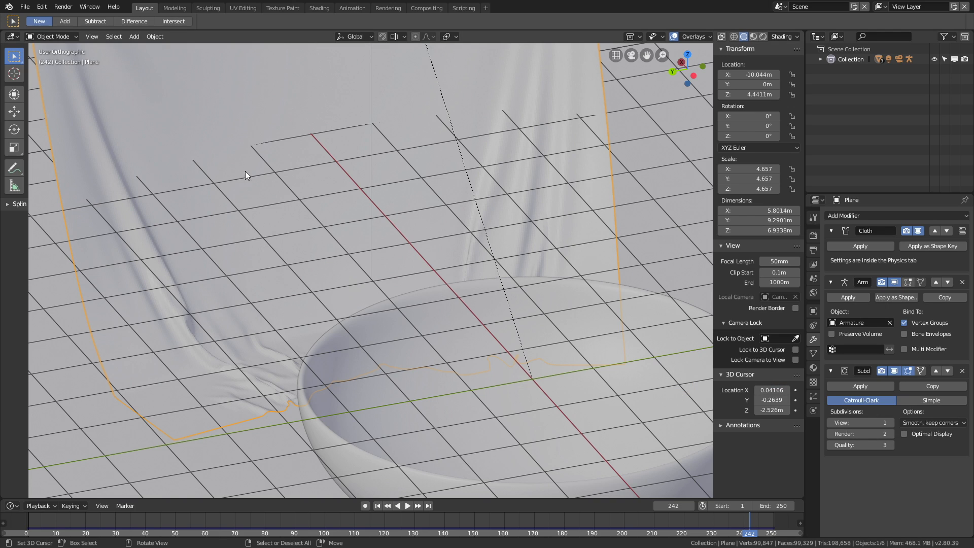
{"action": "left_click", "coordinate": [154, 37]}
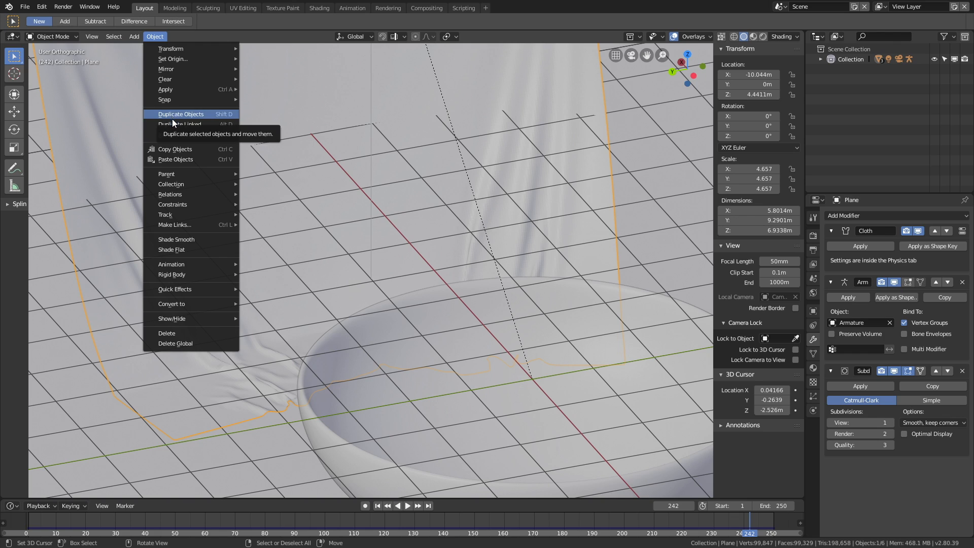
{"action": "left_click", "coordinate": [189, 240]}
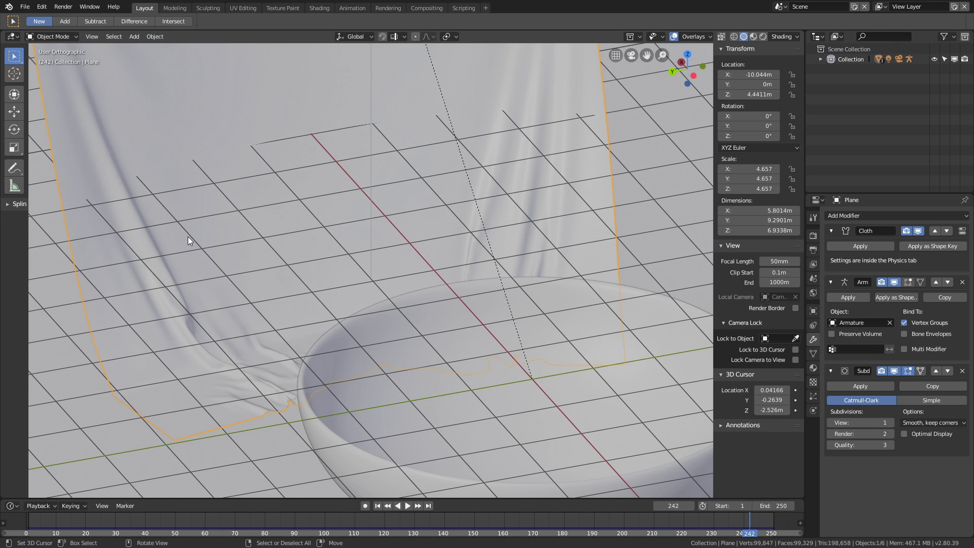
Save the project as a new incremental version named tut1.blend
{"action": "left_click", "coordinate": [25, 6]}
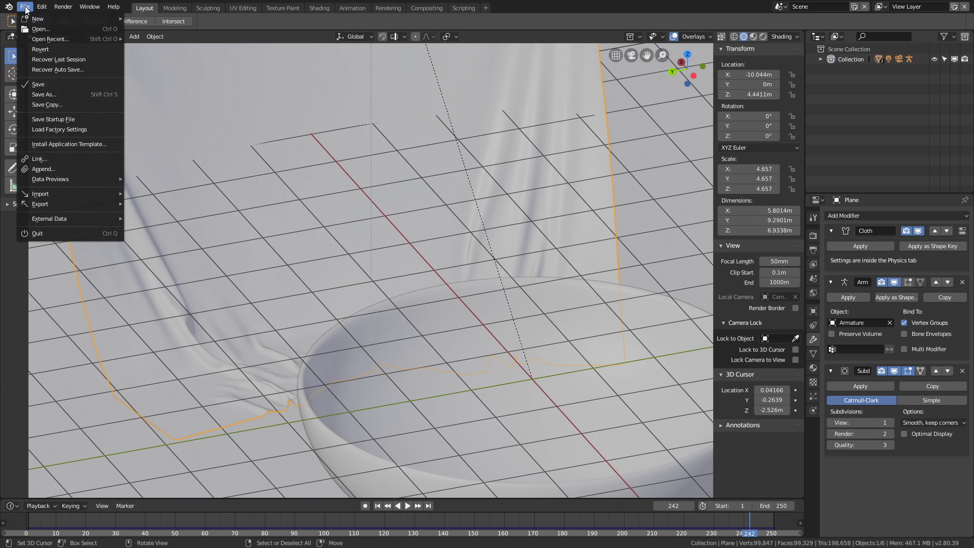
{"action": "left_click", "coordinate": [50, 94]}
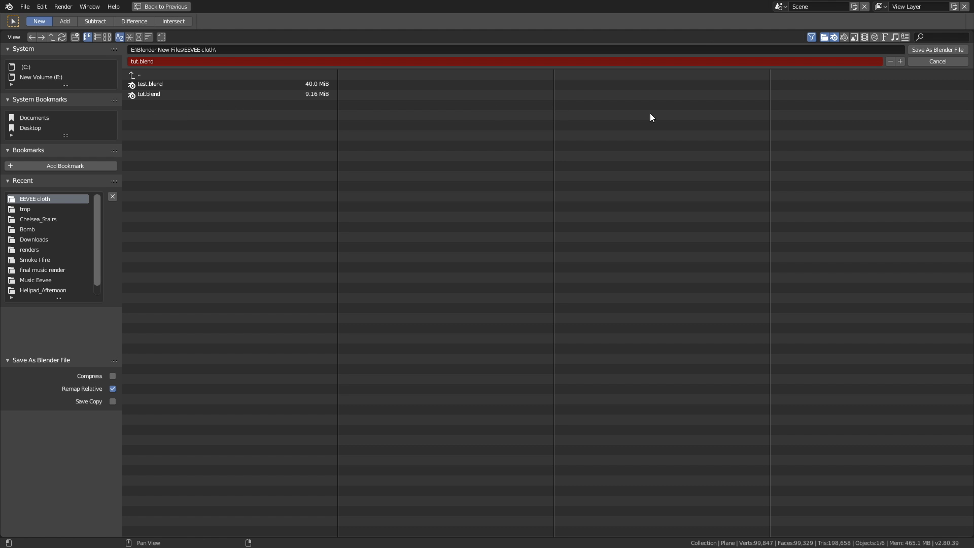
{"action": "left_click", "coordinate": [899, 62]}
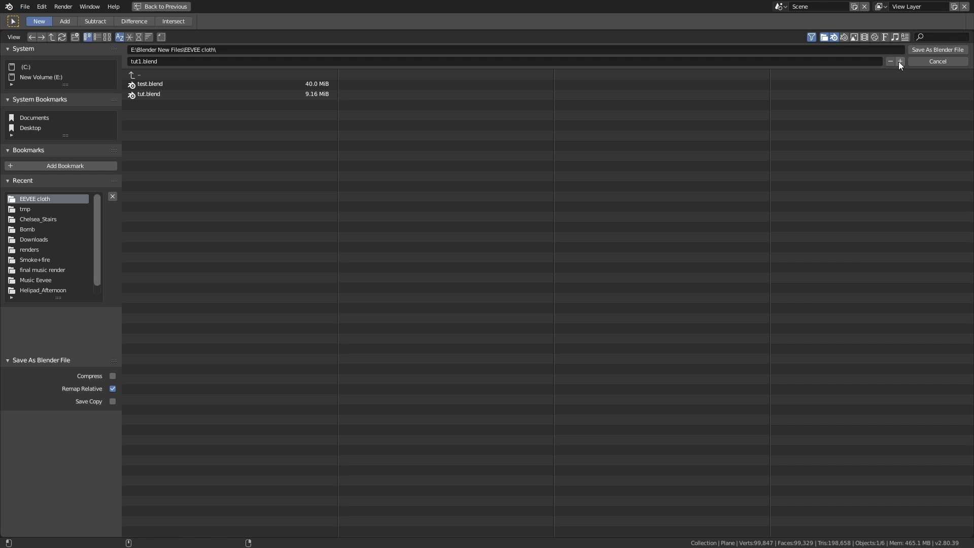
{"action": "left_click", "coordinate": [929, 50]}
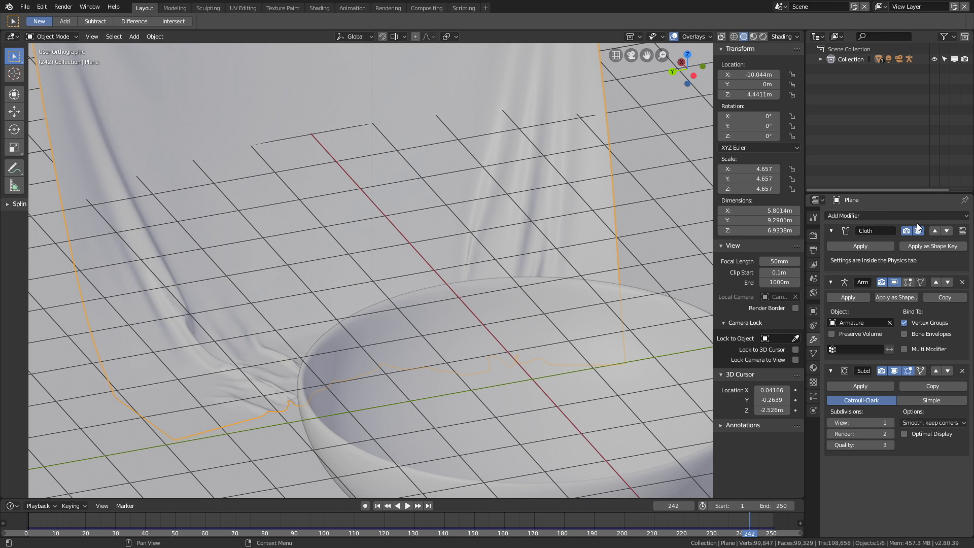
Select the light above the bowl and change its type to Sun
{"action": "scroll", "coordinate": [581, 230], "scroll_direction": "down", "scroll_amount": 8}
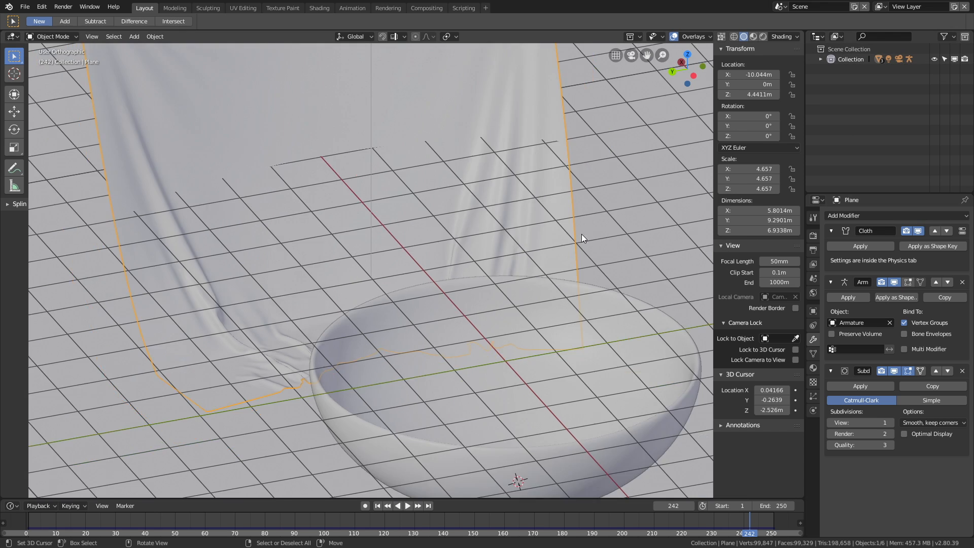
{"action": "middle_click_drag", "start_coordinate": [574, 267], "coordinate": [645, 268]}
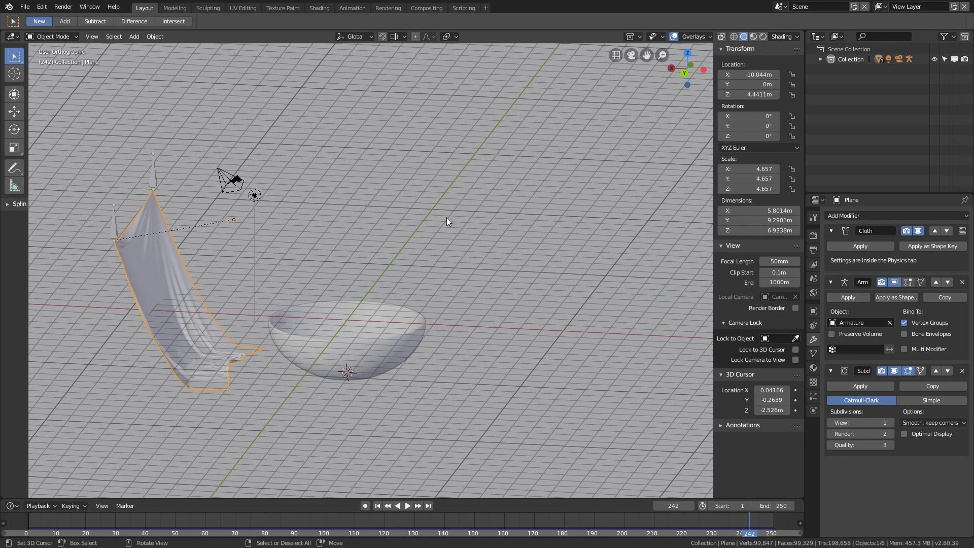
{"action": "left_click", "coordinate": [254, 195]}
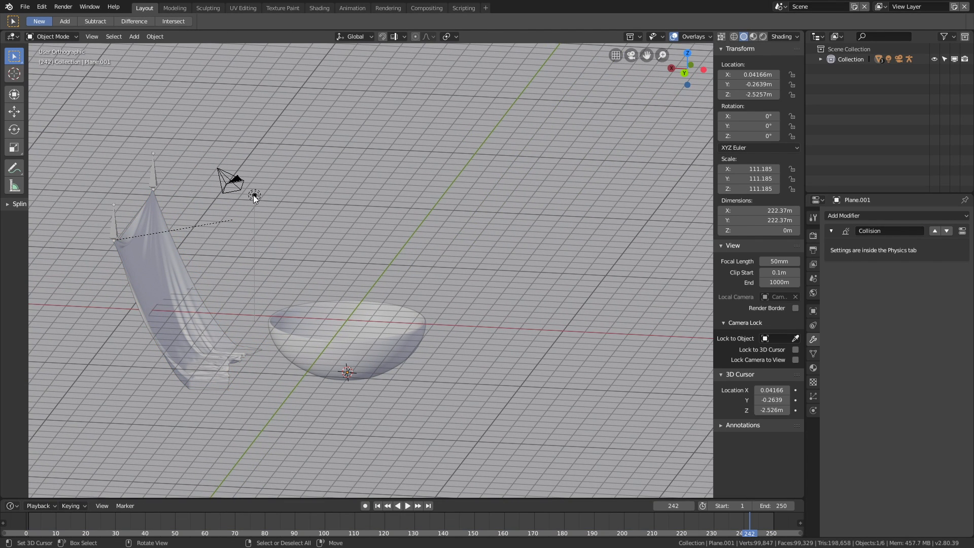
{"action": "right_click", "coordinate": [253, 195]}
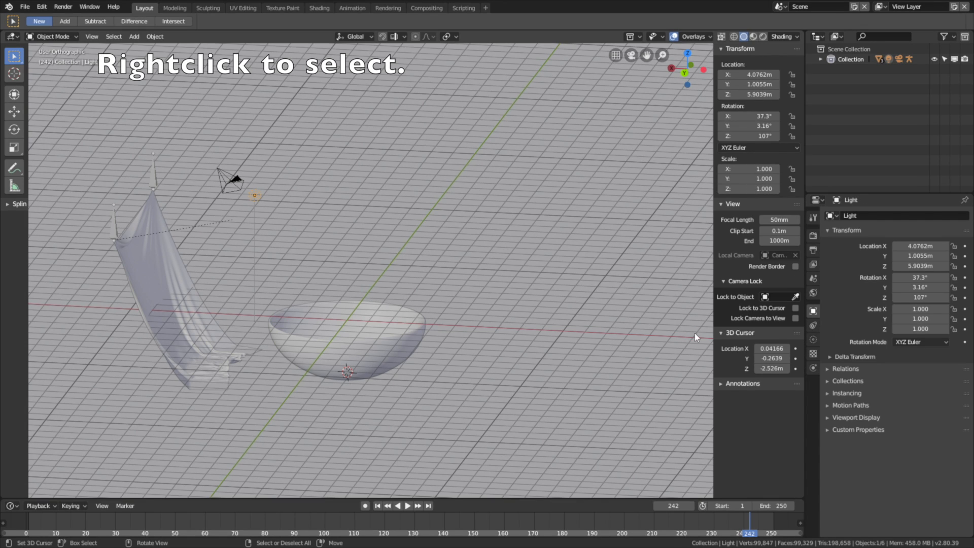
{"action": "left_click", "coordinate": [813, 340]}
{"action": "left_click", "coordinate": [878, 260]}
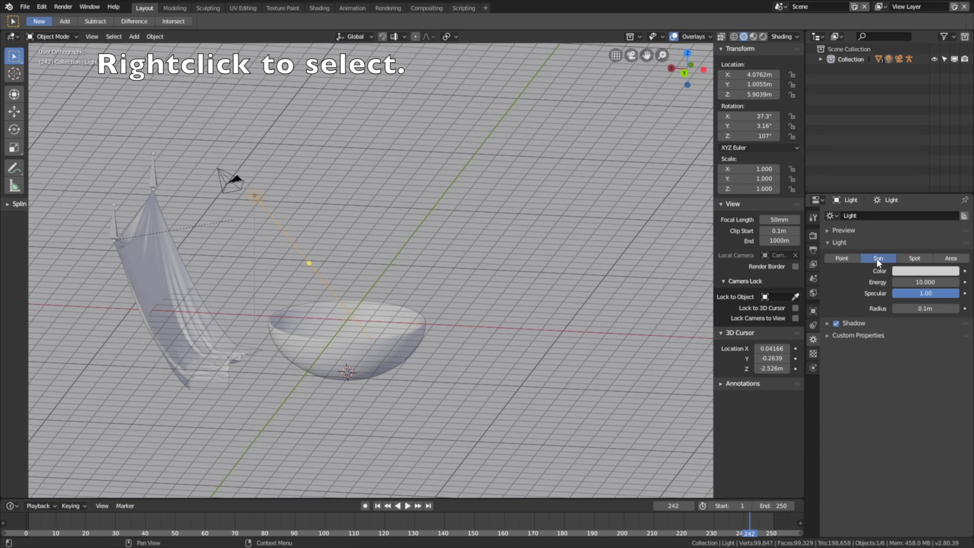
Preview the scene in rendered shading, and move the sun light sideways from the bowl and tilt it
{"action": "left_click", "coordinate": [763, 36]}
{"action": "mouse_move", "coordinate": [454, 302]}
{"action": "middle_mouse_down"}
{"action": "mouse_move", "coordinate": [424, 320]}
{"action": "mouse_move", "coordinate": [492, 306]}
{"action": "mouse_move", "coordinate": [502, 315]}
{"action": "mouse_move", "coordinate": [706, 303]}
{"action": "mouse_move", "coordinate": [54, 309]}
{"action": "mouse_move", "coordinate": [151, 299]}
{"action": "middle_mouse_up"}
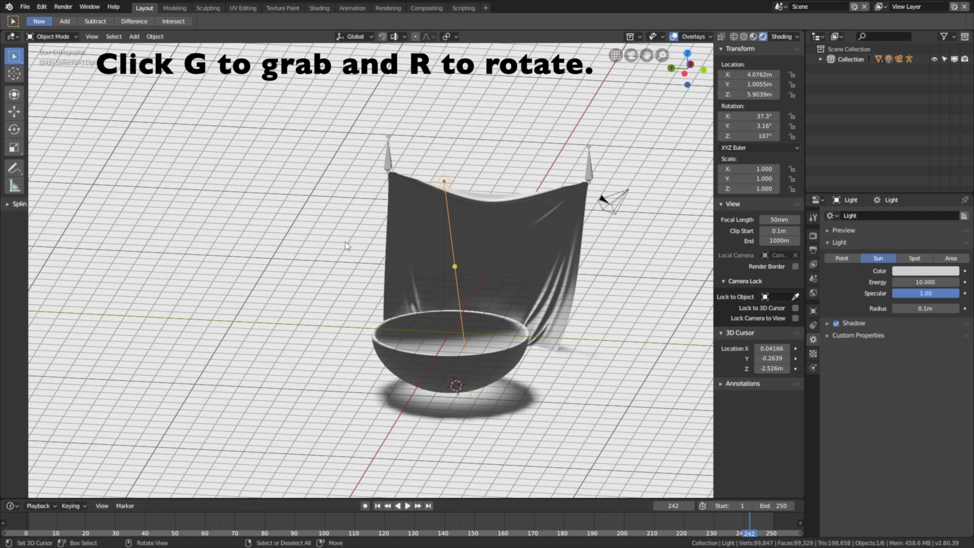
{"action": "key", "text": "g"}
{"action": "left_click", "coordinate": [546, 176]}
{"action": "key", "text": "r"}
{"action": "left_click", "coordinate": [604, 203]}
Rotate the sun light to about X 35.5°, Y −35.9°, Z 96° and check the cloth's shadow at frame 88
{"action": "middle_click_drag", "start_coordinate": [604, 202], "coordinate": [412, 251]}
{"action": "middle_click_drag", "start_coordinate": [474, 265], "coordinate": [537, 272]}
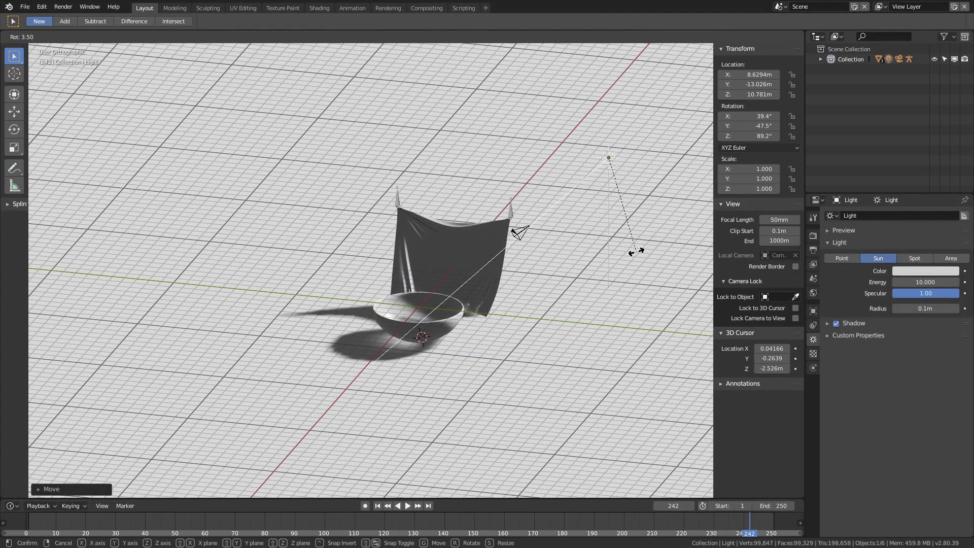
{"action": "left_click", "coordinate": [656, 245]}
{"action": "middle_click_drag", "start_coordinate": [656, 245], "coordinate": [512, 294]}
{"action": "left_click_drag", "start_coordinate": [450, 518], "coordinate": [288, 521]}
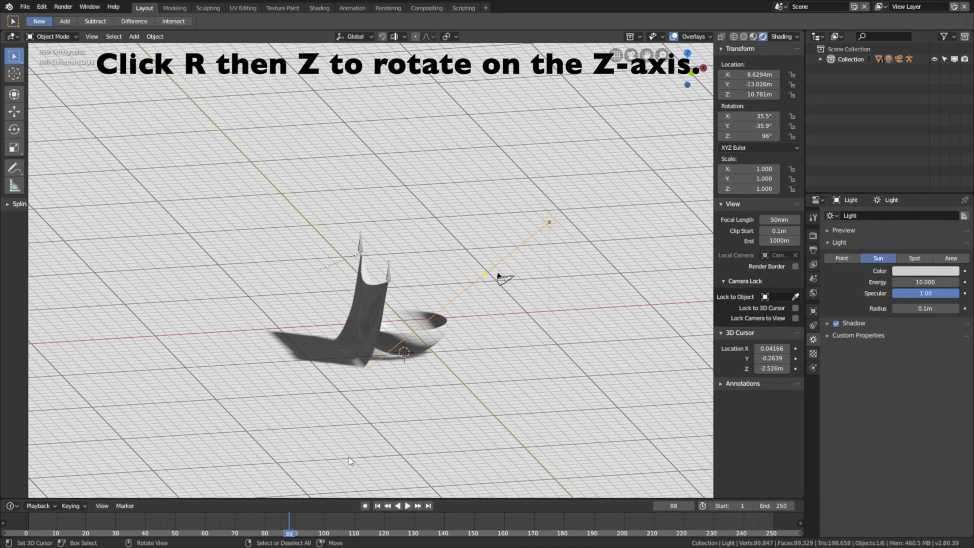
{"action": "mouse_move", "coordinate": [474, 379]}
{"action": "middle_mouse_down"}
{"action": "mouse_move", "coordinate": [526, 379]}
{"action": "mouse_move", "coordinate": [452, 390]}
{"action": "mouse_move", "coordinate": [469, 385]}
{"action": "middle_mouse_up"}
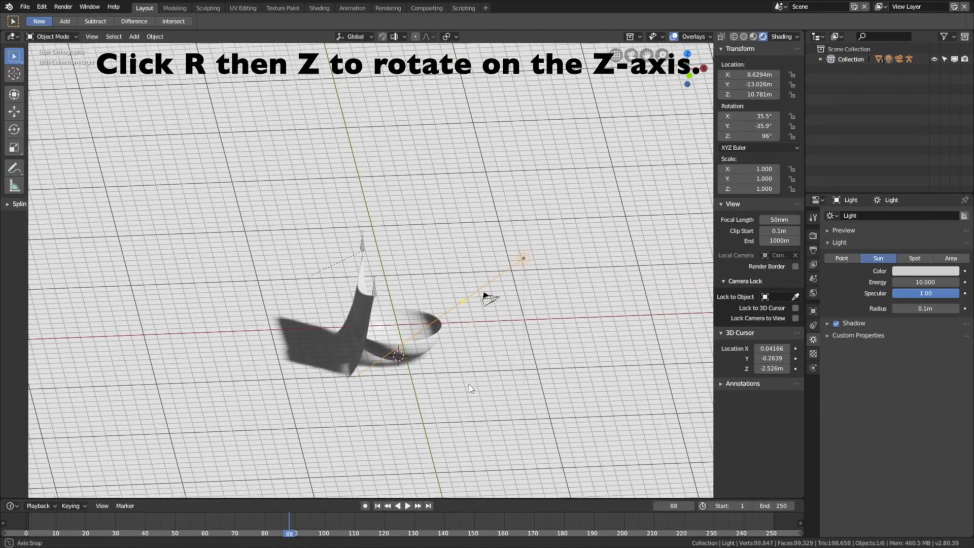
Move the sun light to the opposite side of the bowl, rotate it to Z 17°, and check the cloth's shadow at frame 174
{"action": "key", "text": "g"}
{"action": "left_click", "coordinate": [265, 384]}
{"action": "key", "text": "r"}
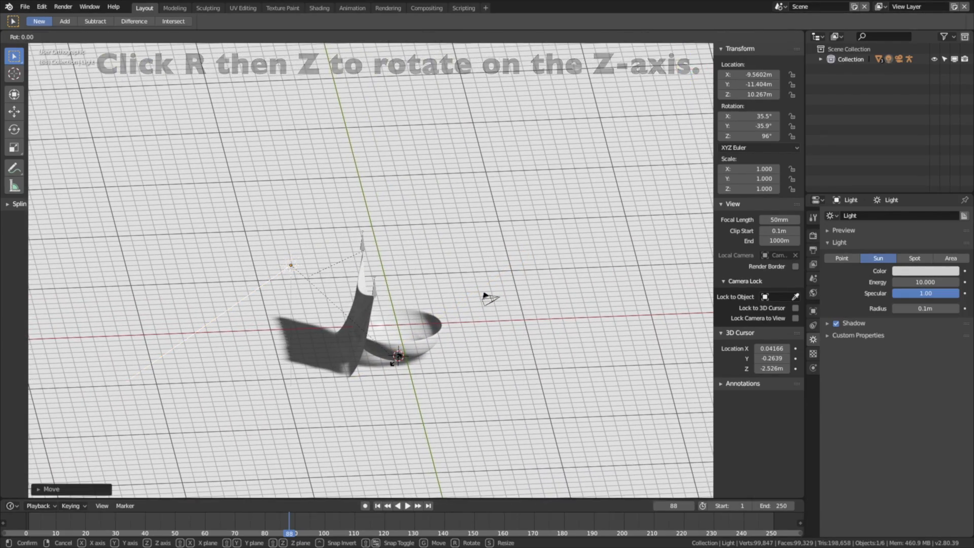
{"action": "key", "text": "z"}
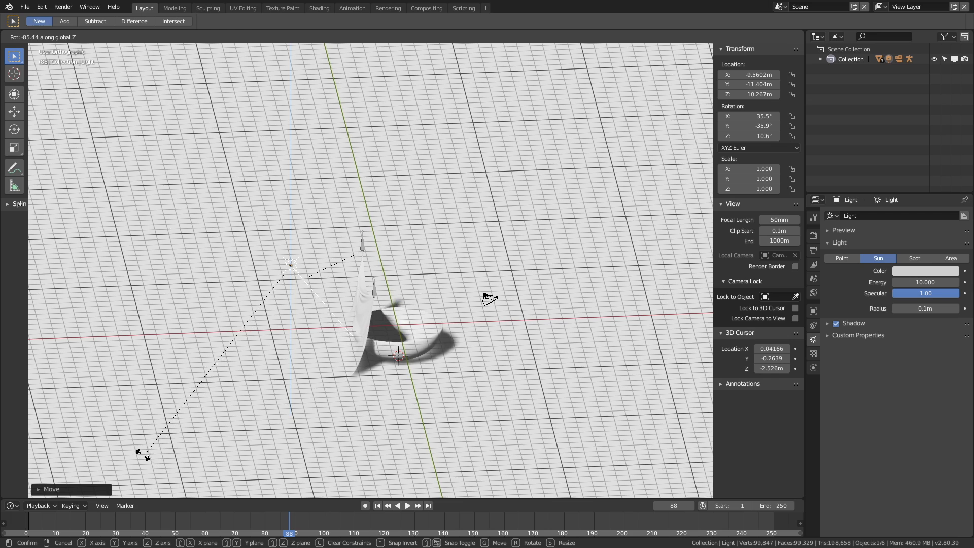
{"action": "left_click", "coordinate": [178, 451]}
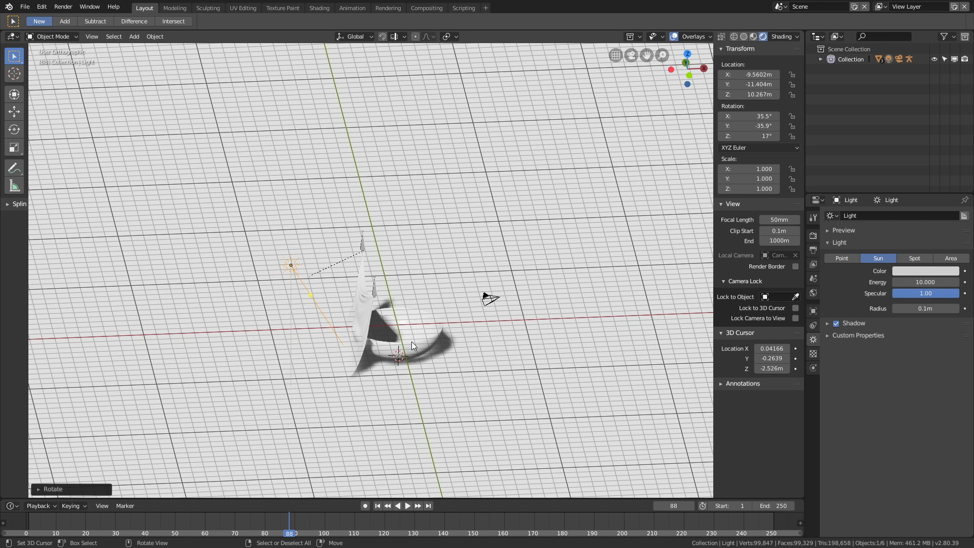
{"action": "scroll", "coordinate": [411, 342], "scroll_direction": "up", "scroll_amount": 1}
{"action": "key", "text": "space"}
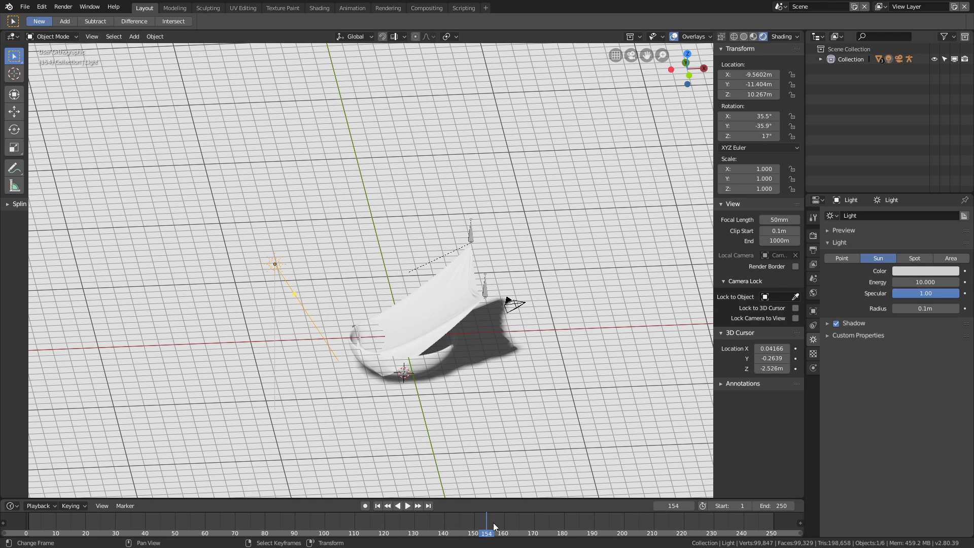
{"action": "key", "text": "space"}
{"action": "middle_click_drag", "start_coordinate": [446, 351], "coordinate": [502, 336]}
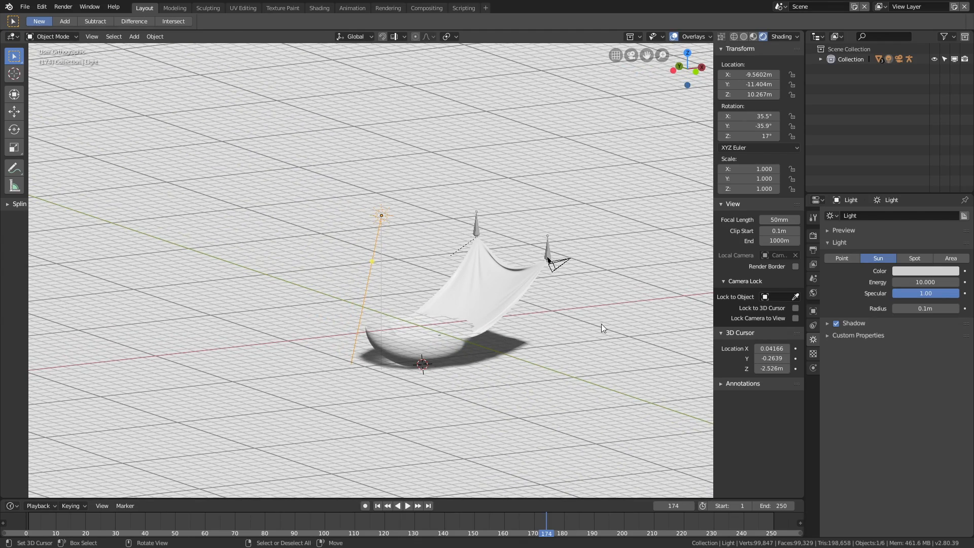
{"action": "middle_click_drag", "start_coordinate": [632, 328], "coordinate": [635, 321]}
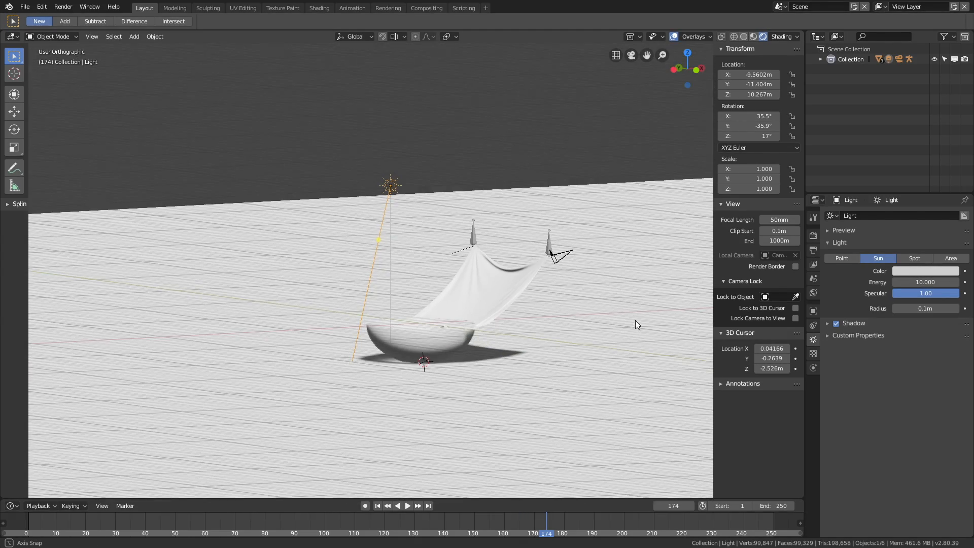
Enable nodes for the world background, set its color to an Environment Texture, and start opening an image for it
{"action": "left_click", "coordinate": [813, 293]}
{"action": "left_click", "coordinate": [887, 245]}
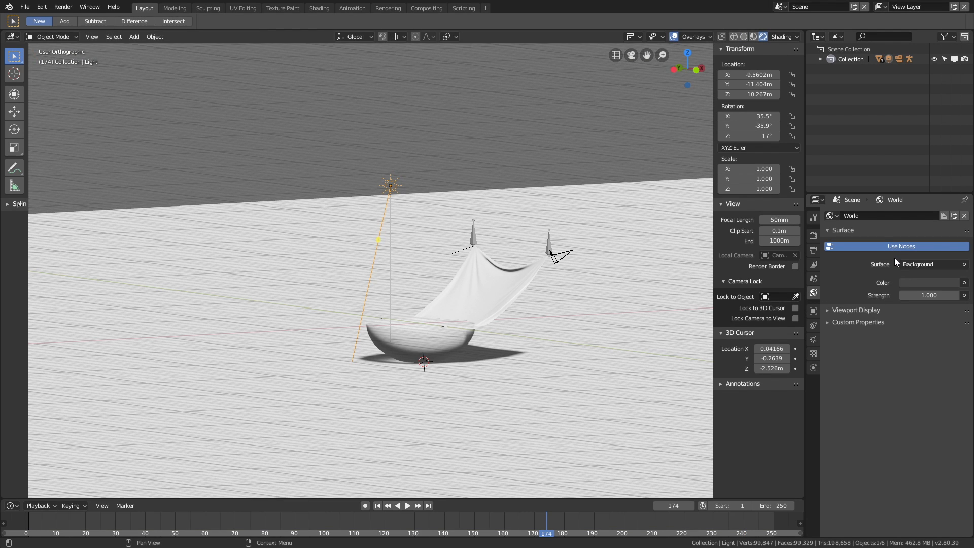
{"action": "left_click", "coordinate": [963, 282]}
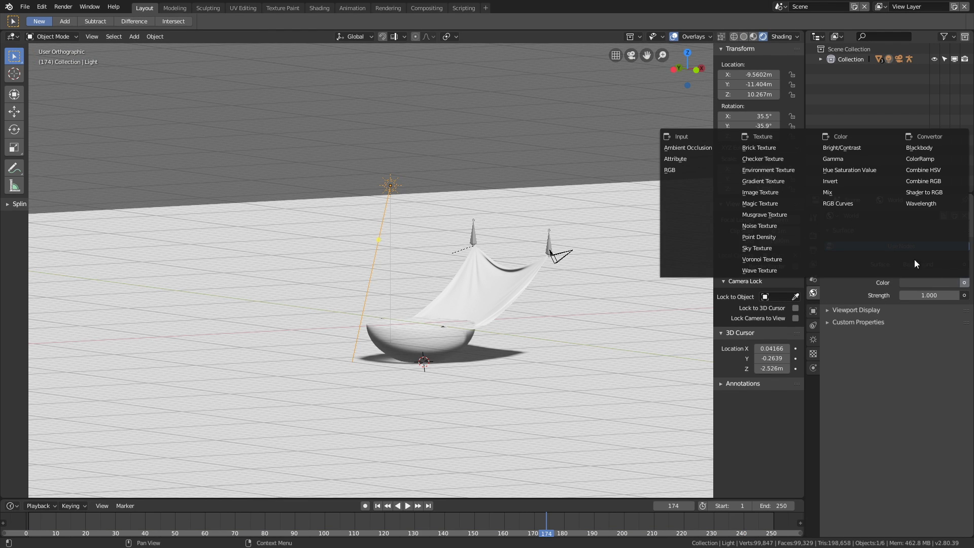
{"action": "left_click", "coordinate": [810, 173]}
{"action": "left_click", "coordinate": [951, 295]}
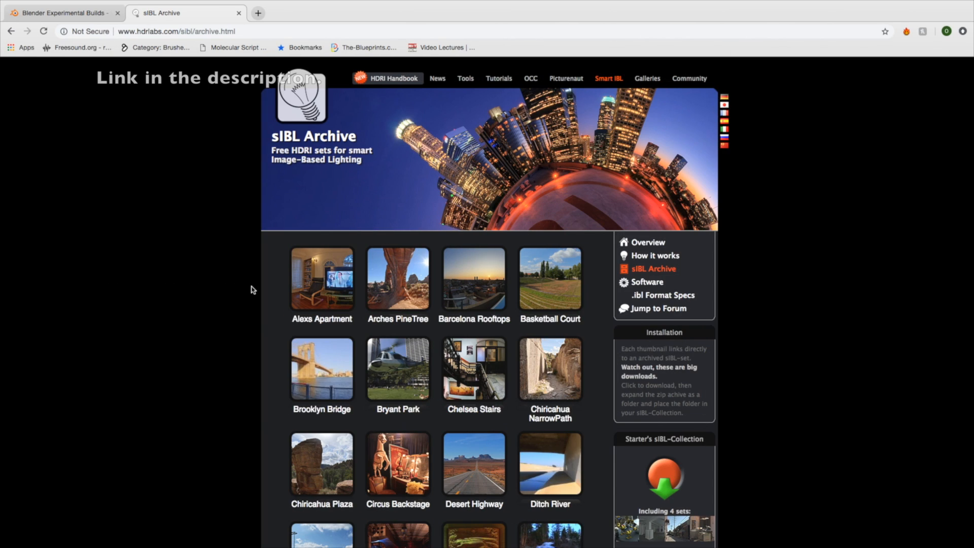
Switch to the web browser and look through the free HDRI sets on the sIBL Archive page
{"action": "scroll", "coordinate": [251, 288], "scroll_direction": "down", "scroll_amount": 3}
{"action": "scroll", "coordinate": [252, 289], "scroll_direction": "down", "scroll_amount": 4}
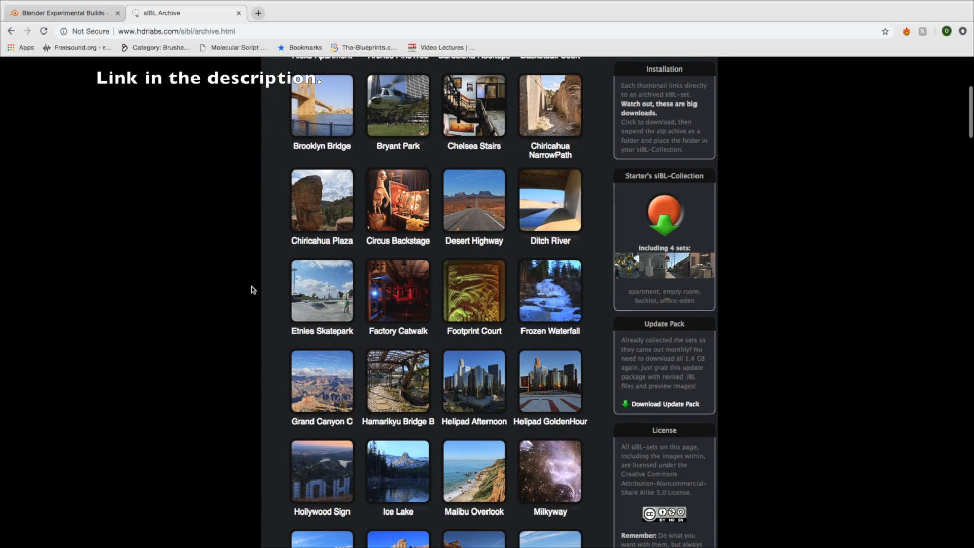
{"action": "scroll", "coordinate": [252, 289], "scroll_direction": "down", "scroll_amount": 3}
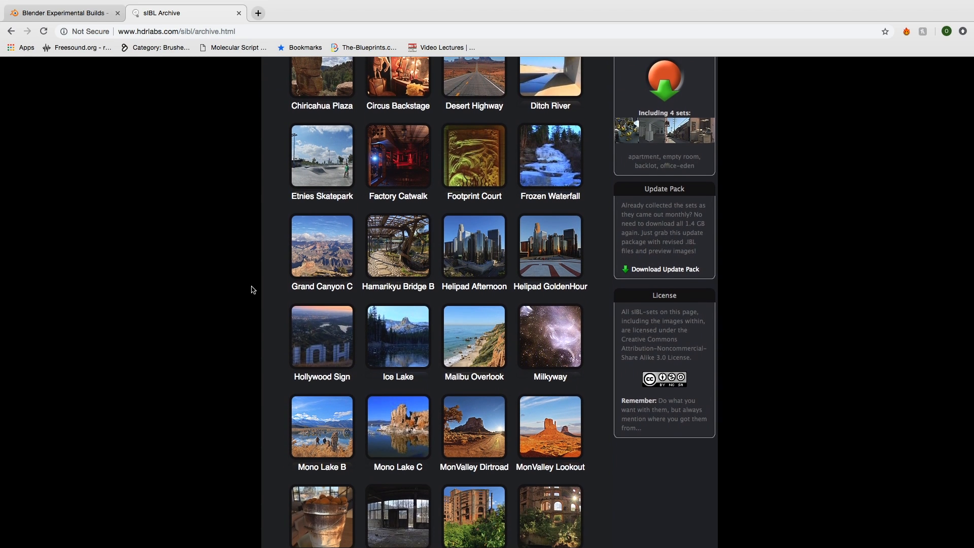
{"action": "scroll", "coordinate": [252, 289], "scroll_direction": "down", "scroll_amount": 3}
{"action": "scroll", "coordinate": [252, 289], "scroll_direction": "up", "scroll_amount": 6}
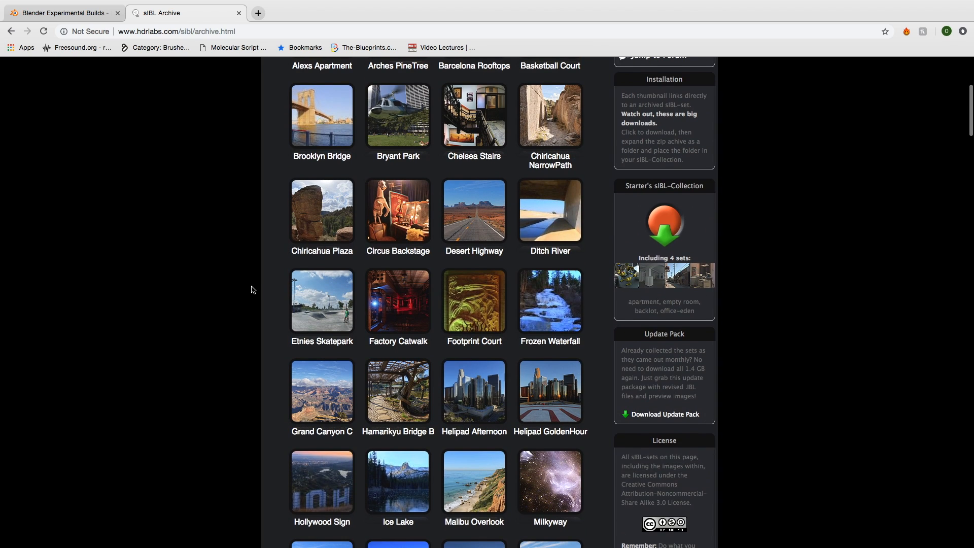
{"action": "scroll", "coordinate": [252, 289], "scroll_direction": "up", "scroll_amount": 3}
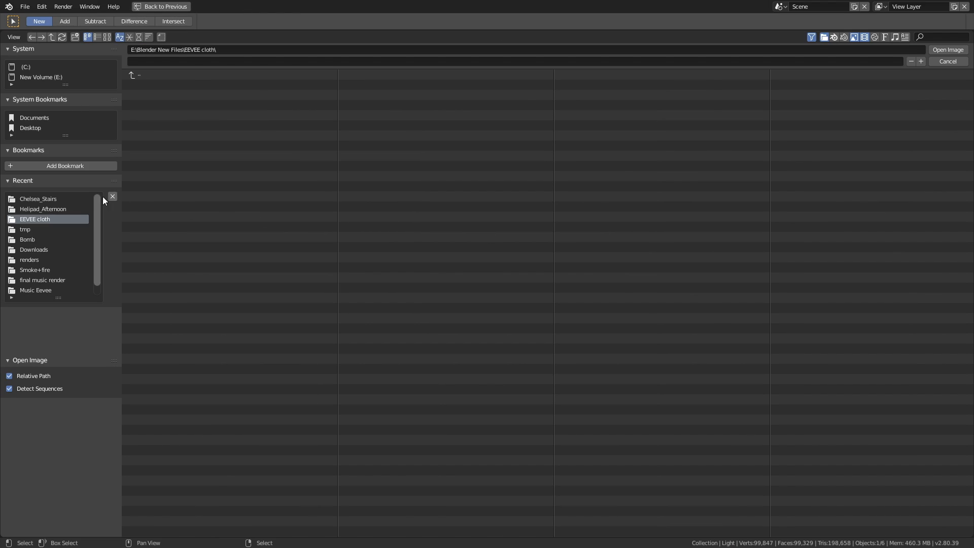
Load Chelsea_Stairs_3k.hdr from the Chelsea_Stairs folder as the environment image and view the scene in perspective against it
{"action": "left_click", "coordinate": [60, 197]}
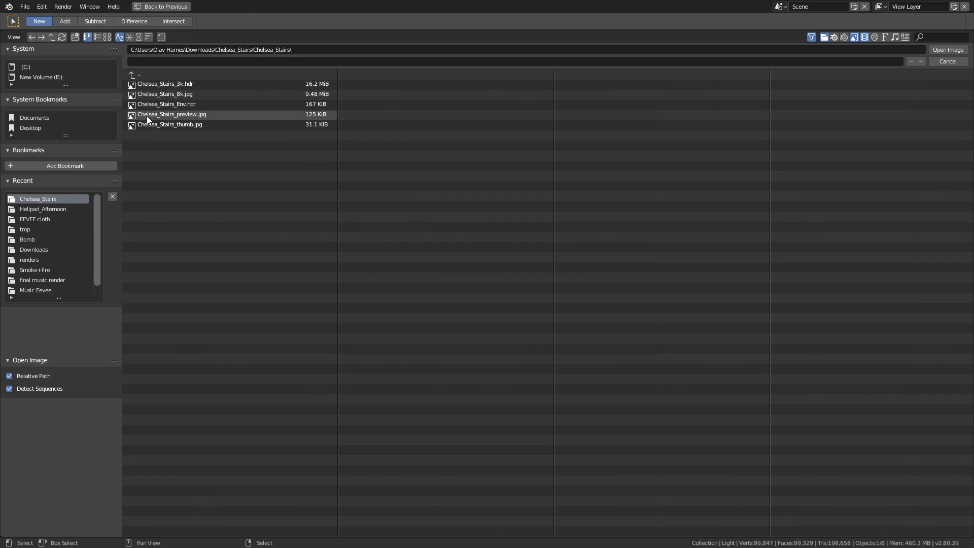
{"action": "left_click", "coordinate": [170, 84]}
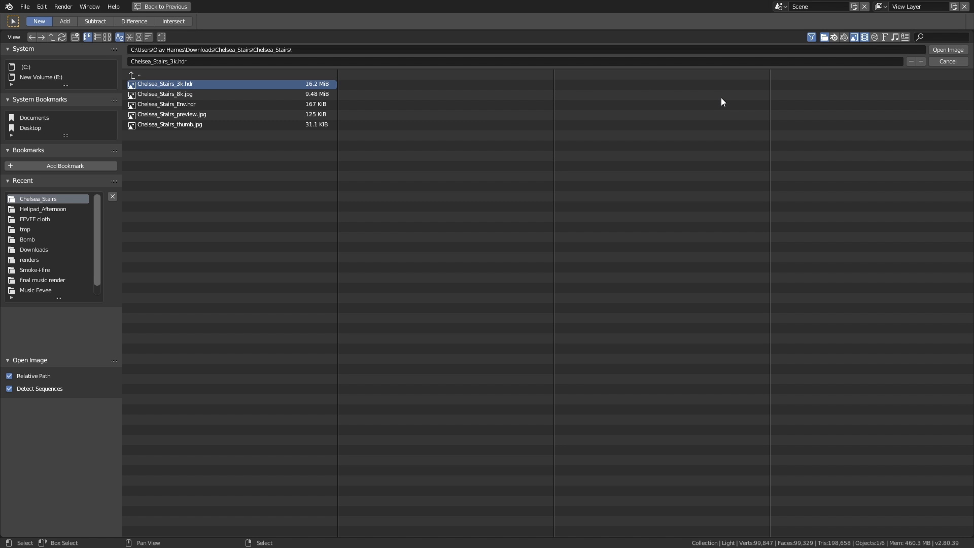
{"action": "left_click", "coordinate": [948, 49]}
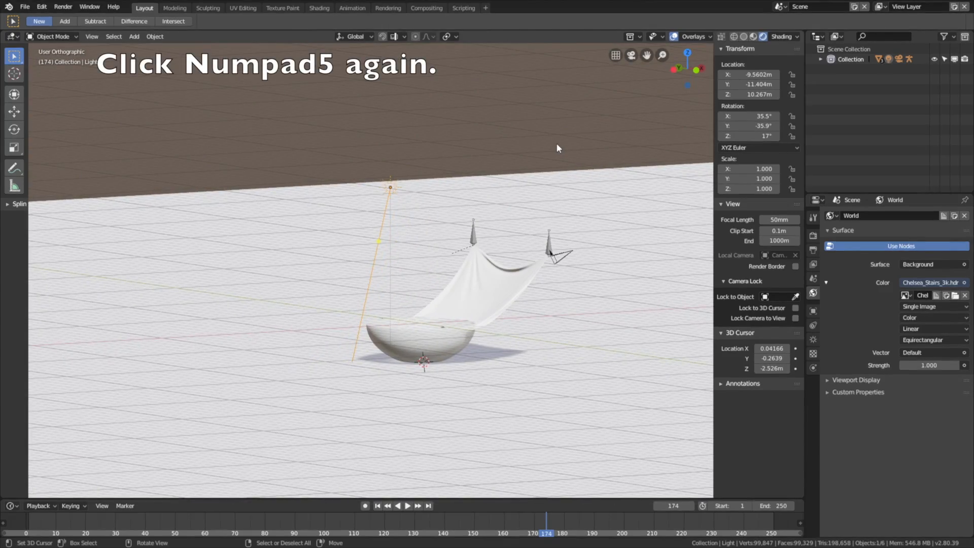
{"action": "key", "text": "KP_5"}
{"action": "middle_click_drag", "start_coordinate": [547, 181], "coordinate": [535, 230]}
{"action": "scroll", "coordinate": [535, 230], "scroll_direction": "up", "scroll_amount": 1}
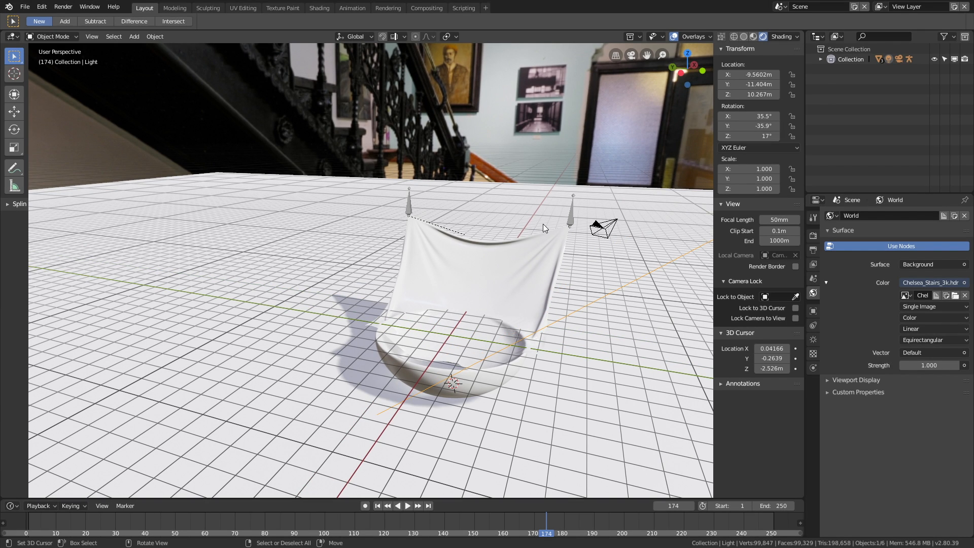
Select the ground plane and give it a new material with a Glossy BSDF surface
{"action": "left_click", "coordinate": [556, 184]}
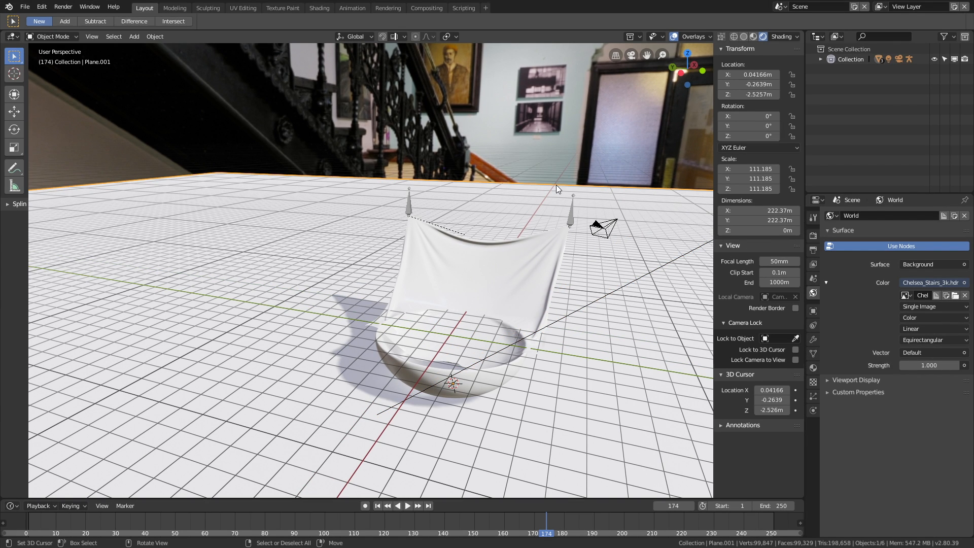
{"action": "left_click", "coordinate": [813, 367]}
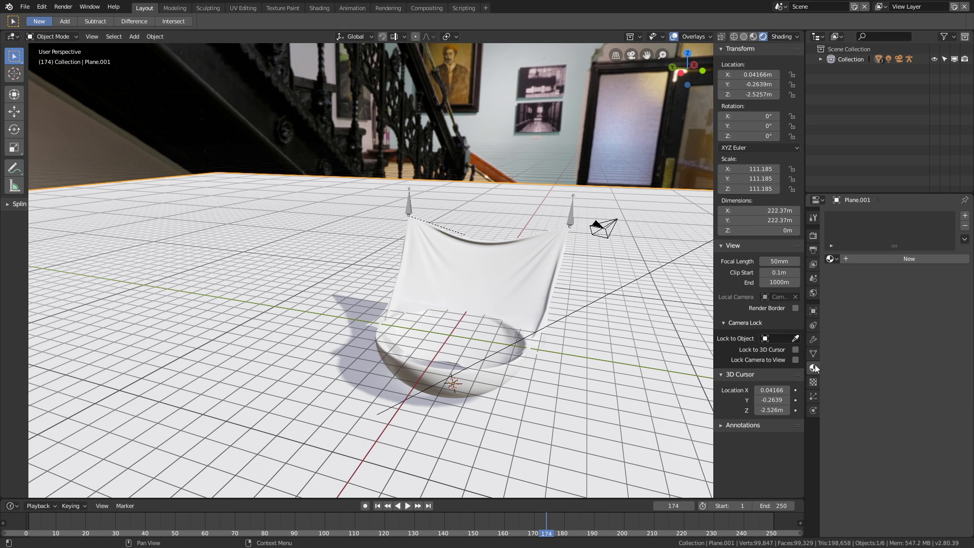
{"action": "left_click", "coordinate": [880, 260]}
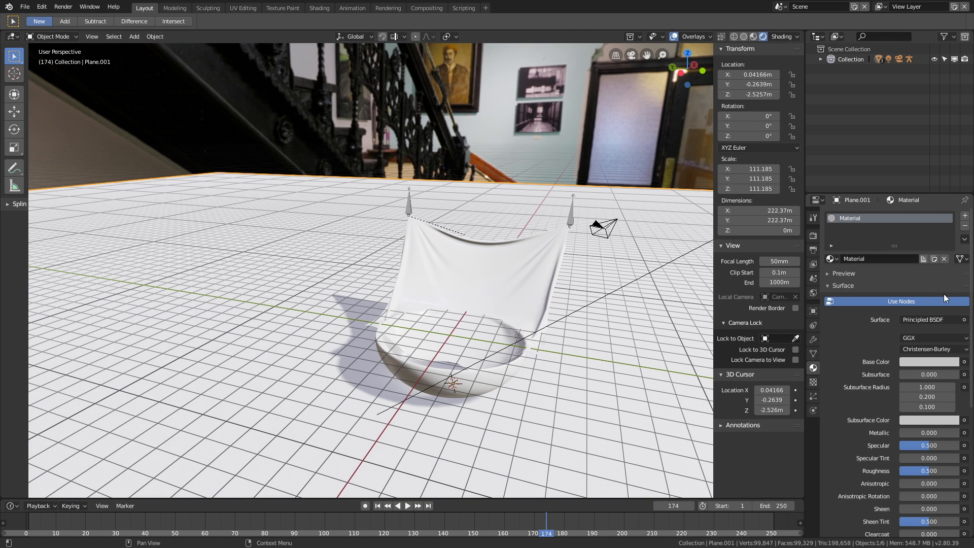
{"action": "left_click", "coordinate": [936, 318]}
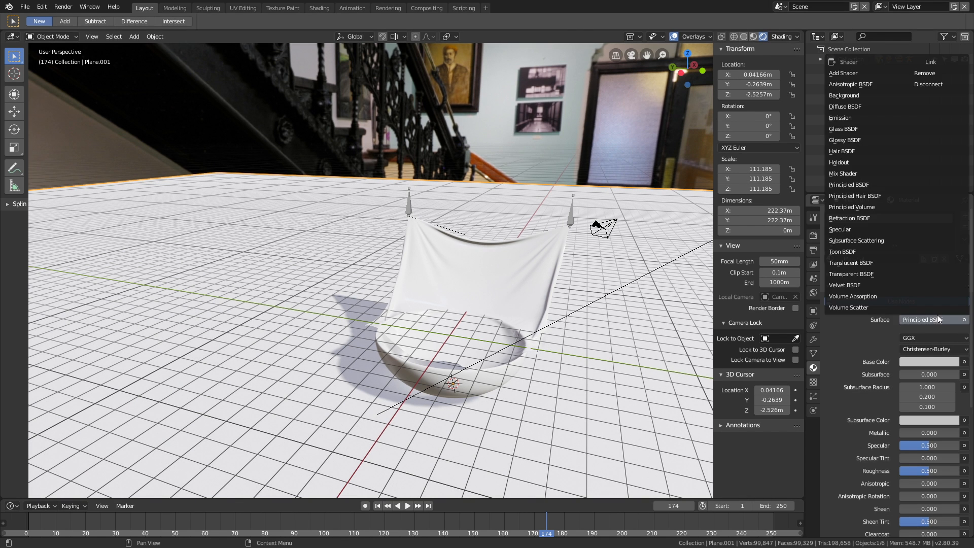
{"action": "left_click", "coordinate": [897, 141]}
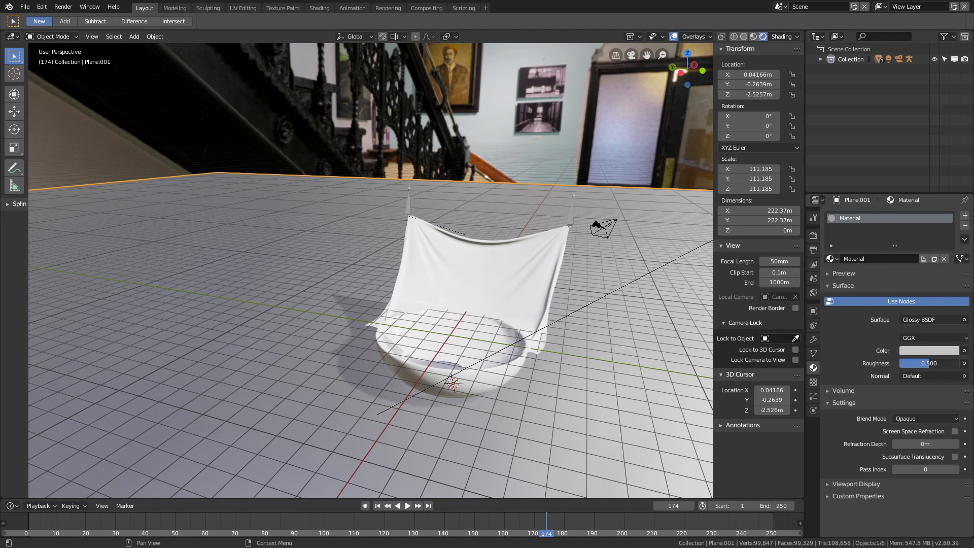
Set the ground material's roughness to 0 and darken its color to near black, RGB 0.006
{"action": "left_click_drag", "start_coordinate": [928, 363], "coordinate": [900, 364]}
{"action": "left_click", "coordinate": [916, 350]}
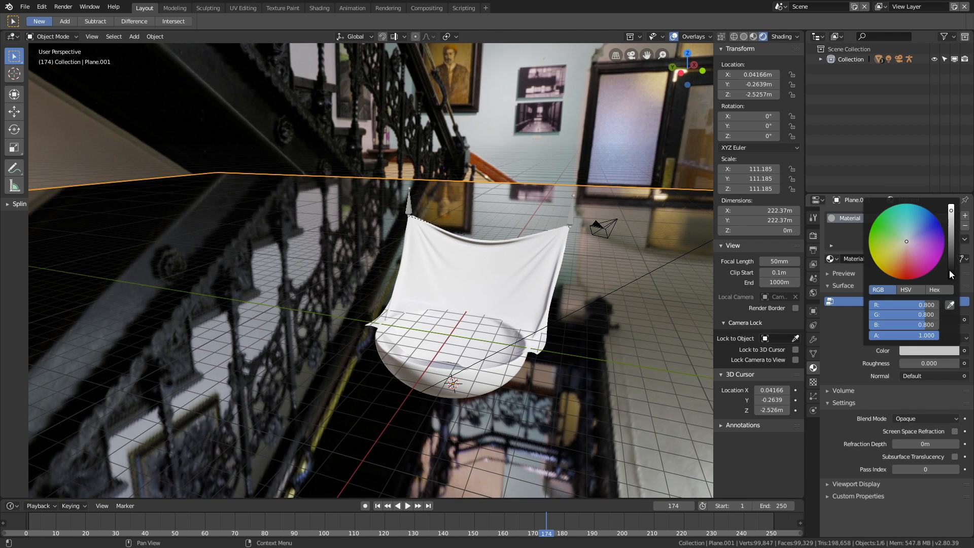
{"action": "left_click", "coordinate": [949, 271]}
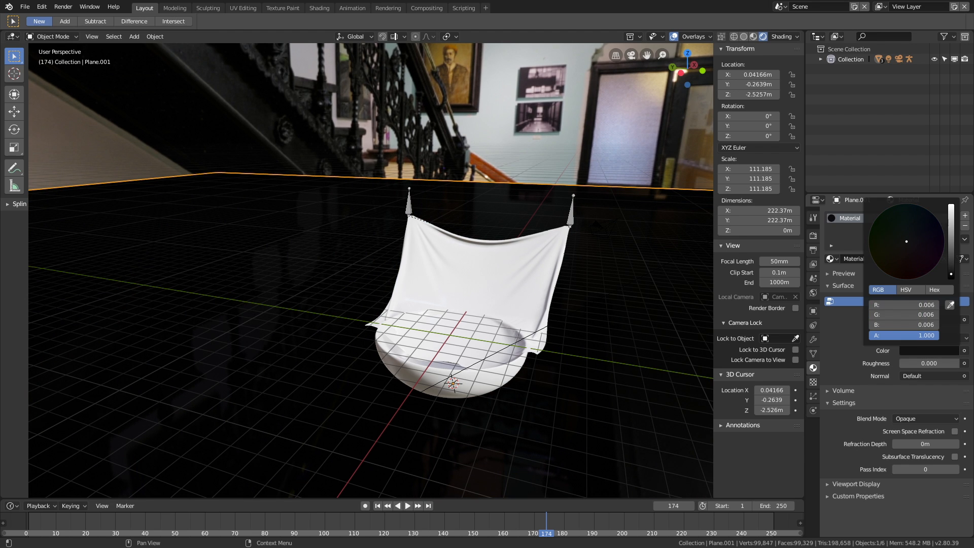
{"action": "middle_click_drag", "start_coordinate": [531, 217], "coordinate": [509, 206]}
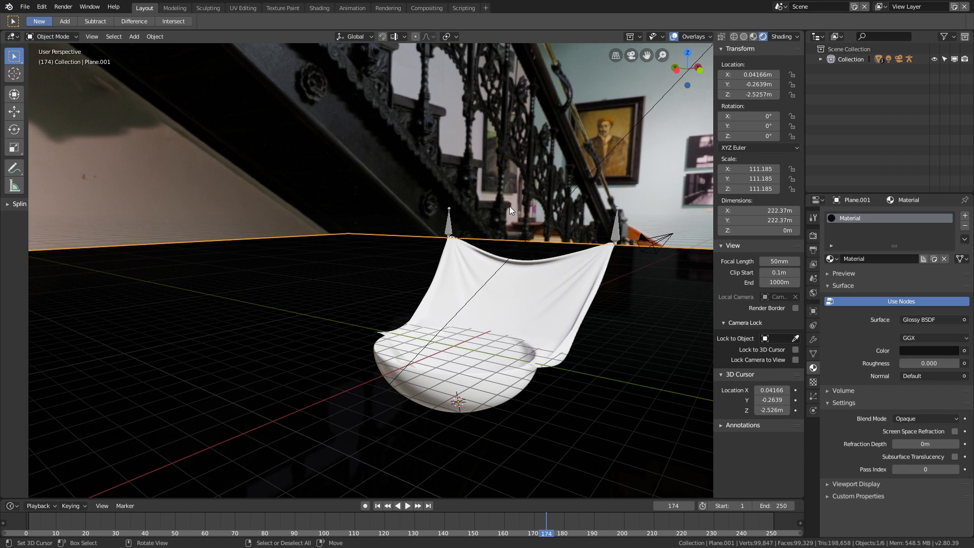
Set the Eevee viewport samples to 64 in the render settings
{"action": "left_click", "coordinate": [816, 235]}
{"action": "left_click", "coordinate": [912, 244]}
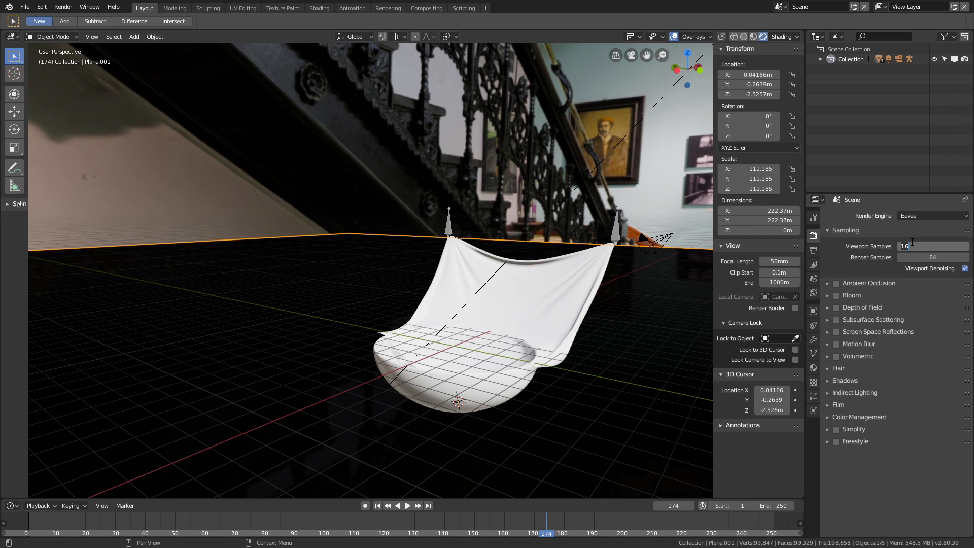
{"action": "type", "text": "64"}
{"action": "key", "text": "Return"}
Enable Screen Space Reflections with Refraction and check the cloth and bowl's reflection on the ground
{"action": "left_click", "coordinate": [835, 332]}
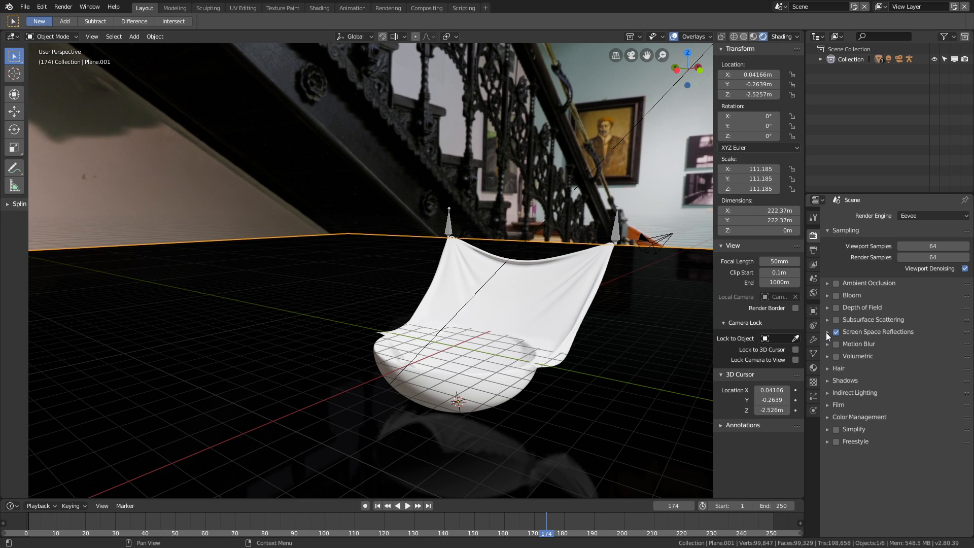
{"action": "left_click", "coordinate": [827, 333]}
{"action": "left_click", "coordinate": [954, 348]}
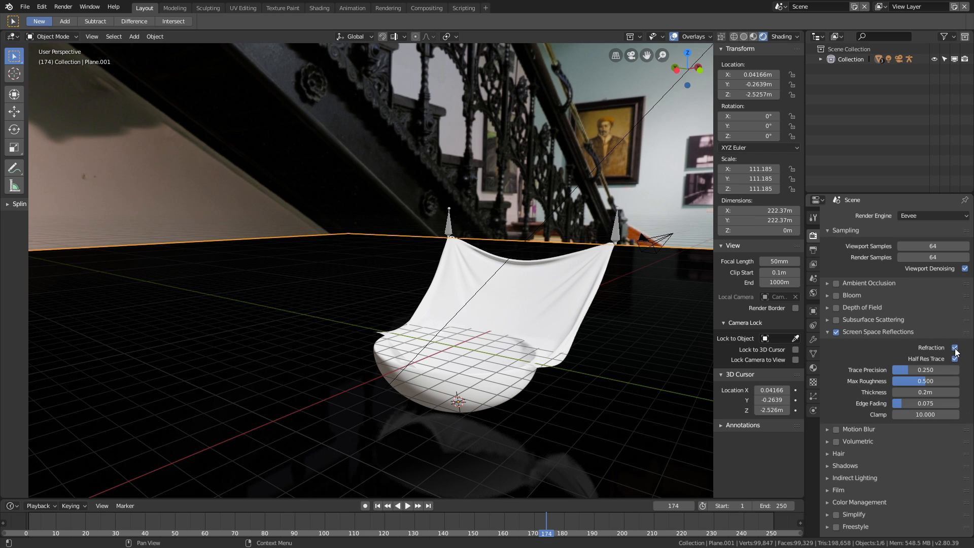
{"action": "left_click", "coordinate": [827, 333]}
{"action": "scroll", "coordinate": [558, 316], "scroll_direction": "down", "scroll_amount": 4}
{"action": "middle_click_drag", "start_coordinate": [554, 320], "coordinate": [550, 324]}
{"action": "scroll", "coordinate": [551, 325], "scroll_direction": "up", "scroll_amount": 4}
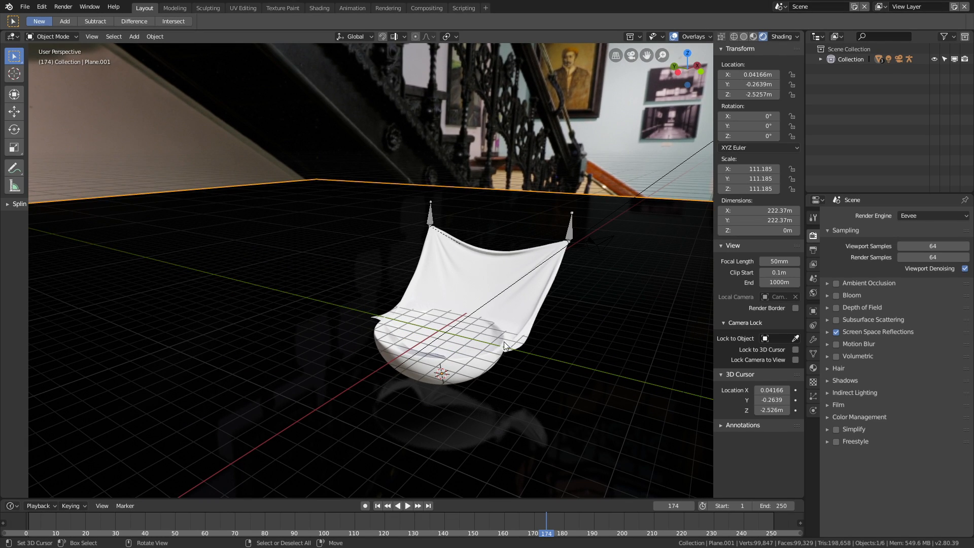
Select the bowl and give it a new material with a Glossy BSDF surface
{"action": "left_click", "coordinate": [493, 352]}
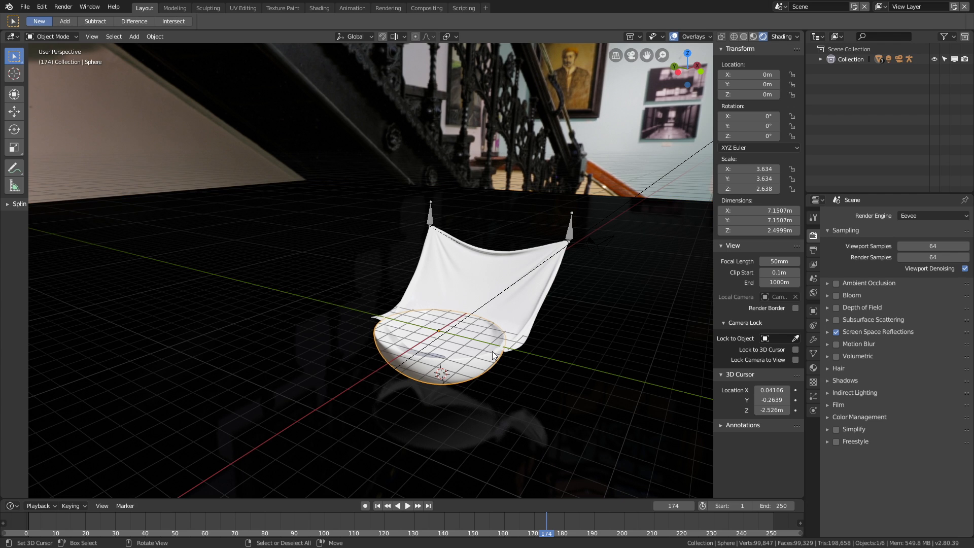
{"action": "left_click", "coordinate": [813, 367]}
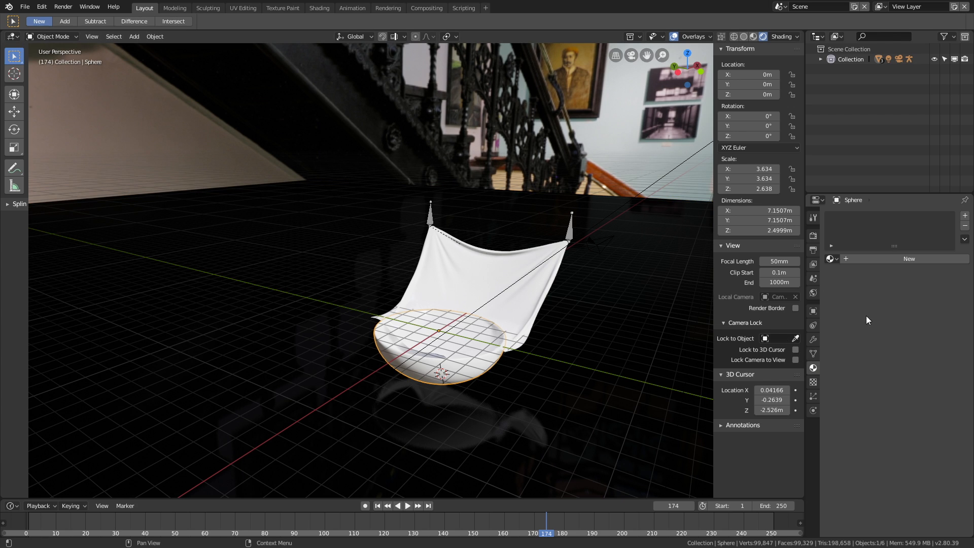
{"action": "left_click", "coordinate": [889, 260]}
{"action": "left_click", "coordinate": [915, 319]}
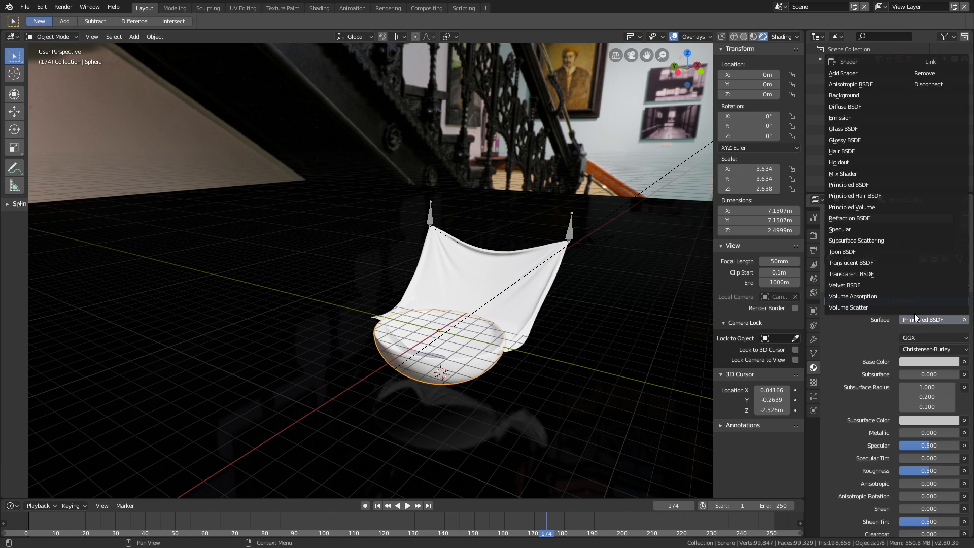
{"action": "left_click", "coordinate": [868, 141]}
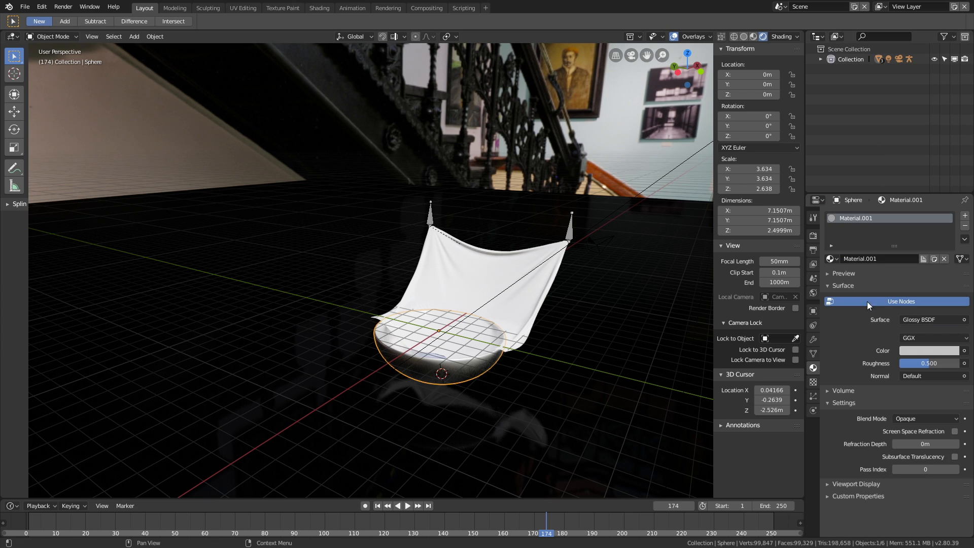
Darken the bowl material's color to dark grey, set its roughness to about 0.073, and inspect the bowl's inner reflections
{"action": "left_click", "coordinate": [901, 350]}
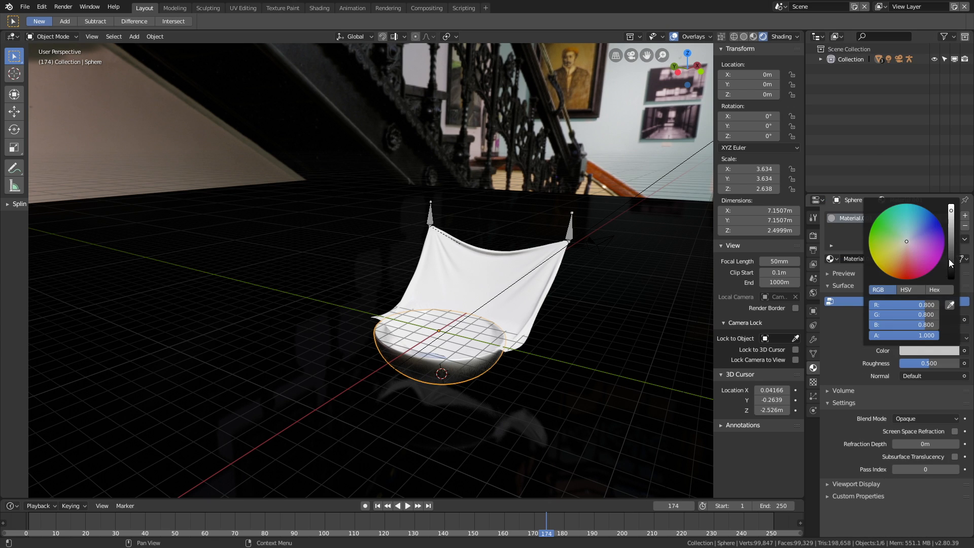
{"action": "left_click", "coordinate": [952, 257]}
{"action": "middle_click_drag", "start_coordinate": [486, 310], "coordinate": [639, 299]}
{"action": "left_click_drag", "start_coordinate": [928, 363], "coordinate": [903, 363]}
{"action": "middle_click_drag", "start_coordinate": [586, 327], "coordinate": [626, 333]}
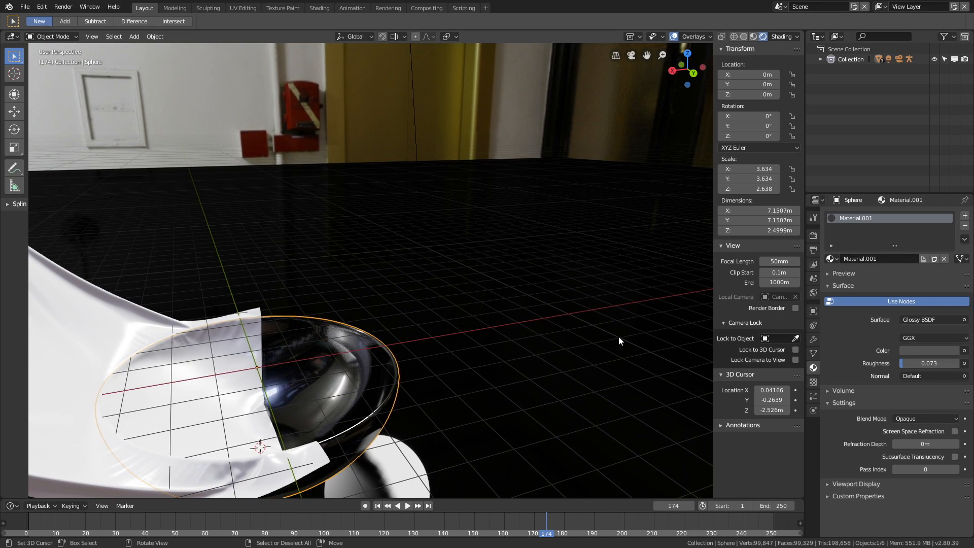
Compare the bowl and ground material colors, and recolor the bowl's glossy material to a coppery orange-brown
{"action": "left_click", "coordinate": [912, 350]}
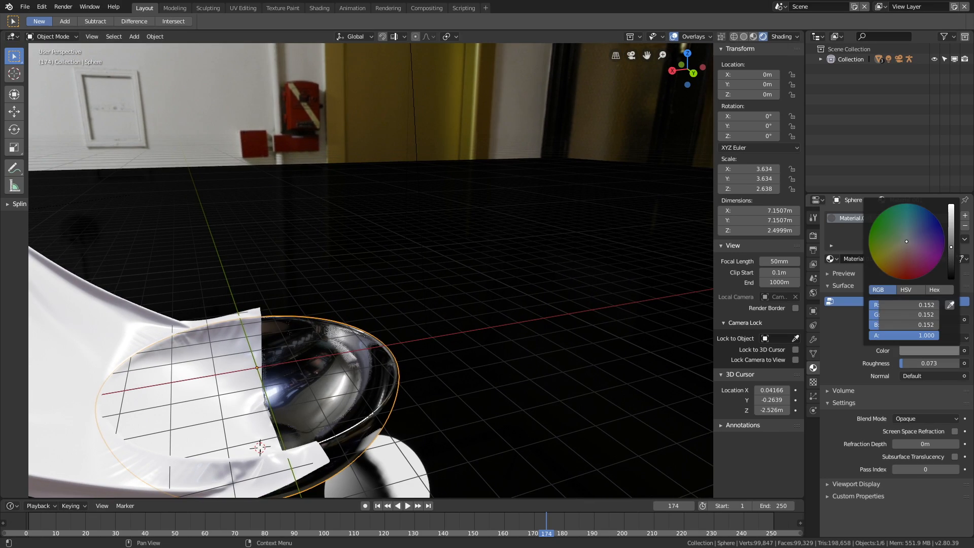
{"action": "middle_click_drag", "start_coordinate": [476, 257], "coordinate": [454, 270]}
{"action": "scroll", "coordinate": [455, 270], "scroll_direction": "down", "scroll_amount": 4}
{"action": "left_click", "coordinate": [550, 240]}
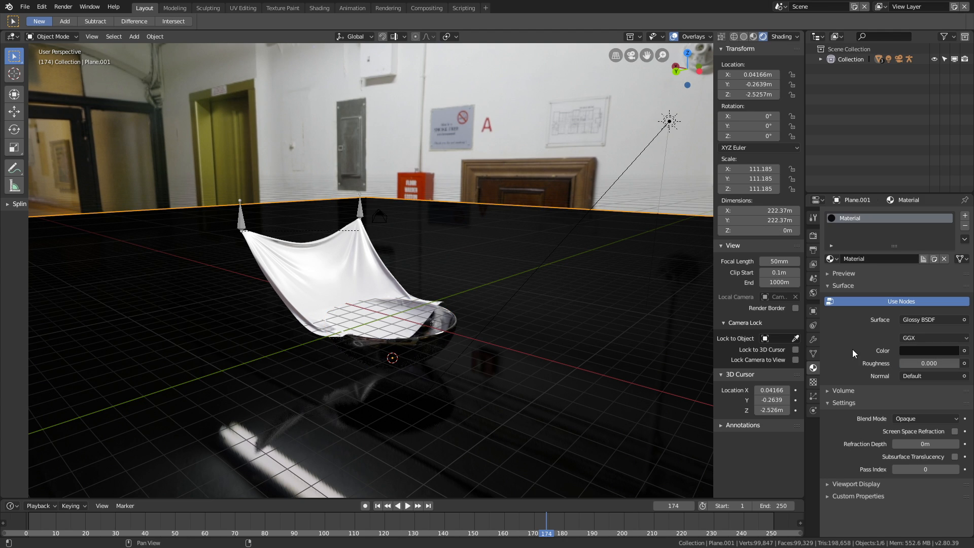
{"action": "left_click", "coordinate": [928, 350]}
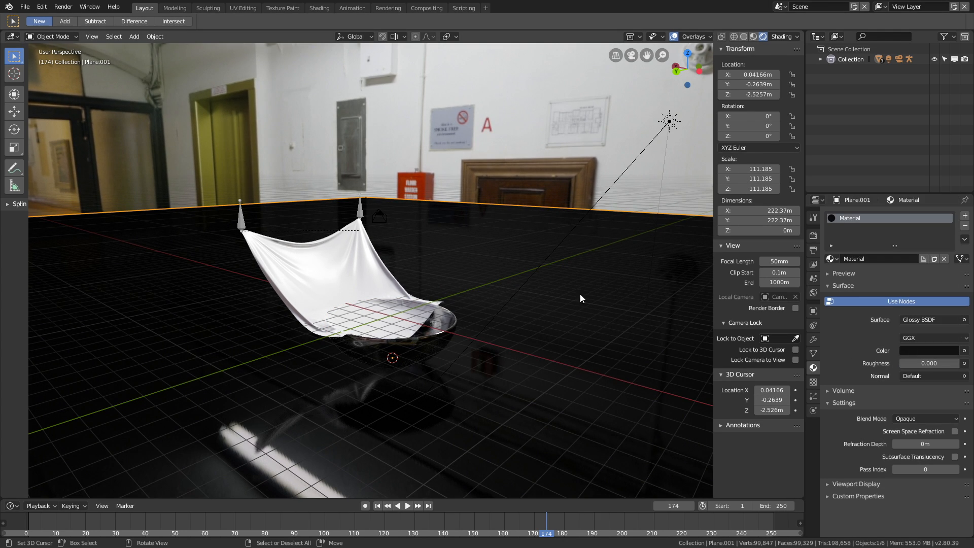
{"action": "scroll", "coordinate": [599, 305], "scroll_direction": "up", "scroll_amount": 3}
{"action": "left_click", "coordinate": [486, 346]}
{"action": "left_click", "coordinate": [908, 350]}
{"action": "left_click_drag", "start_coordinate": [951, 226], "coordinate": [950, 244]}
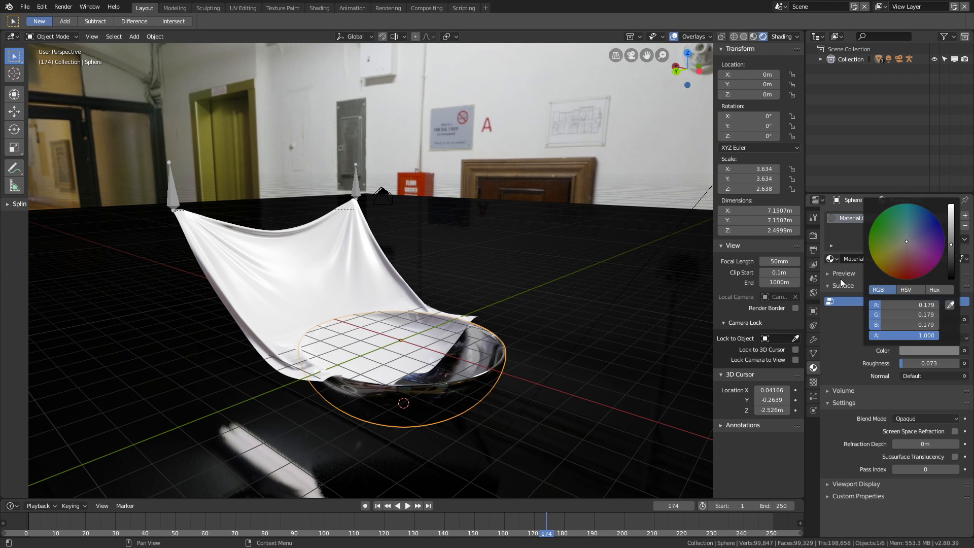
{"action": "left_click", "coordinate": [896, 269]}
{"action": "middle_click_drag", "start_coordinate": [659, 266], "coordinate": [516, 335]}
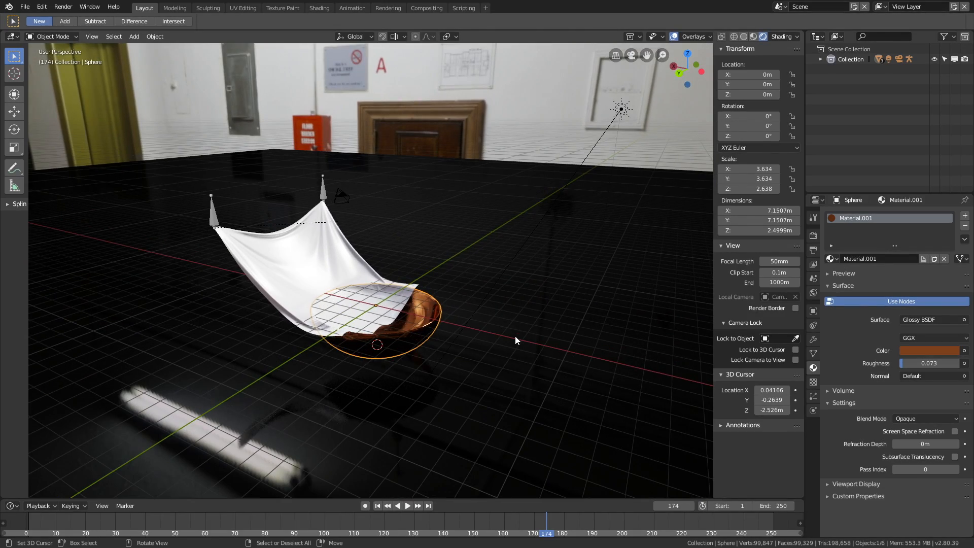
Select the cloth and give it a new material with a Velvet BSDF surface
{"action": "left_click", "coordinate": [366, 302]}
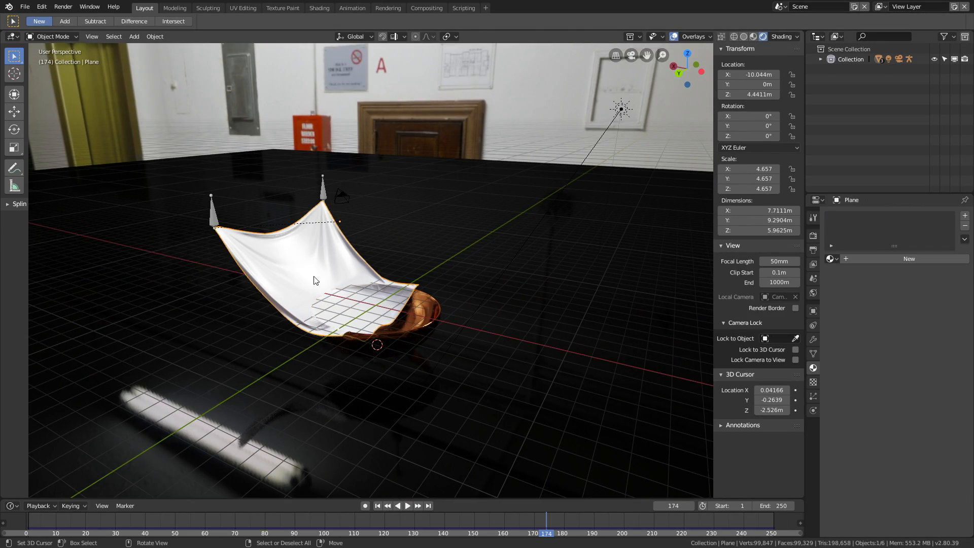
{"action": "left_click", "coordinate": [884, 262]}
{"action": "left_click", "coordinate": [927, 318]}
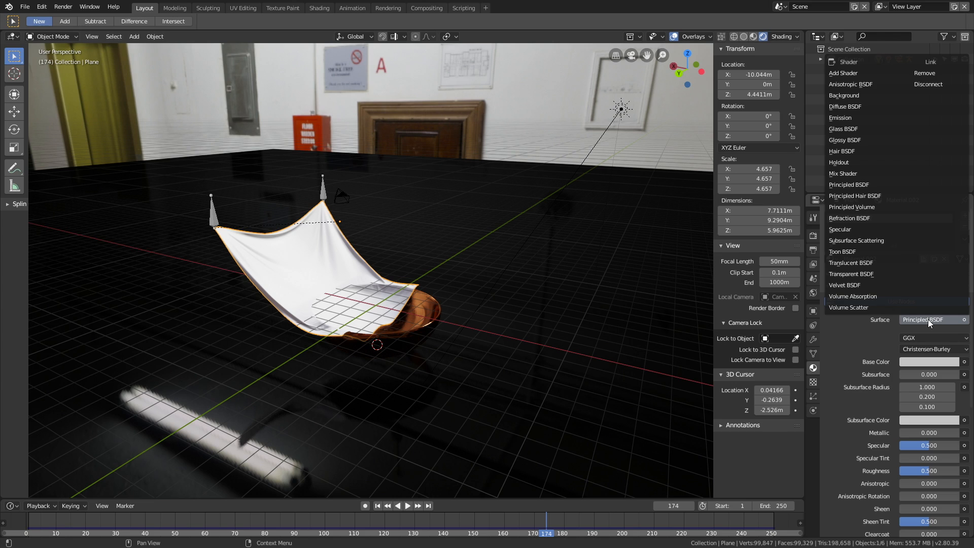
{"action": "left_click", "coordinate": [880, 285]}
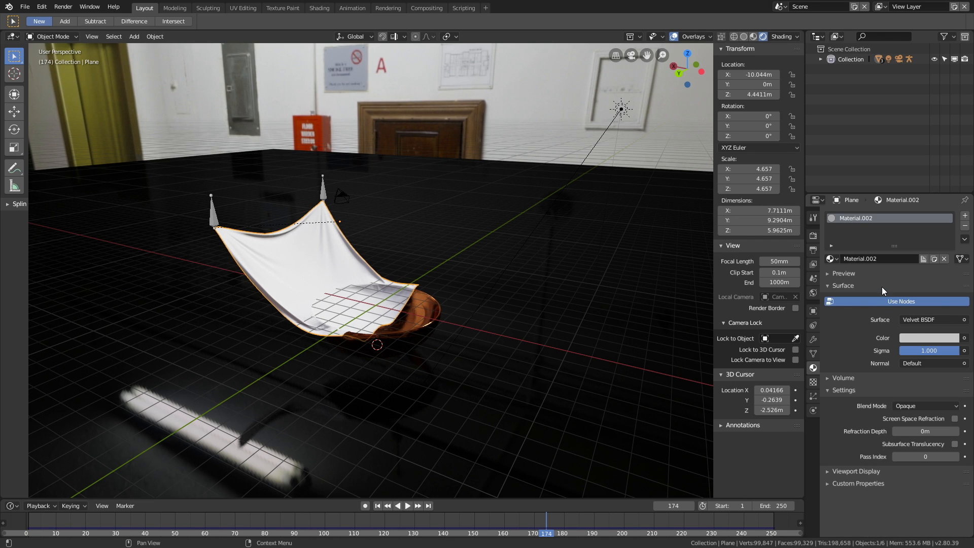
Set the cloth's velvet material to a saturated blue with a sigma of 0
{"action": "left_click", "coordinate": [923, 337]}
{"action": "left_click", "coordinate": [935, 207]}
{"action": "left_click_drag", "start_coordinate": [936, 207], "coordinate": [935, 205]}
{"action": "middle_click_drag", "start_coordinate": [406, 341], "coordinate": [479, 364]}
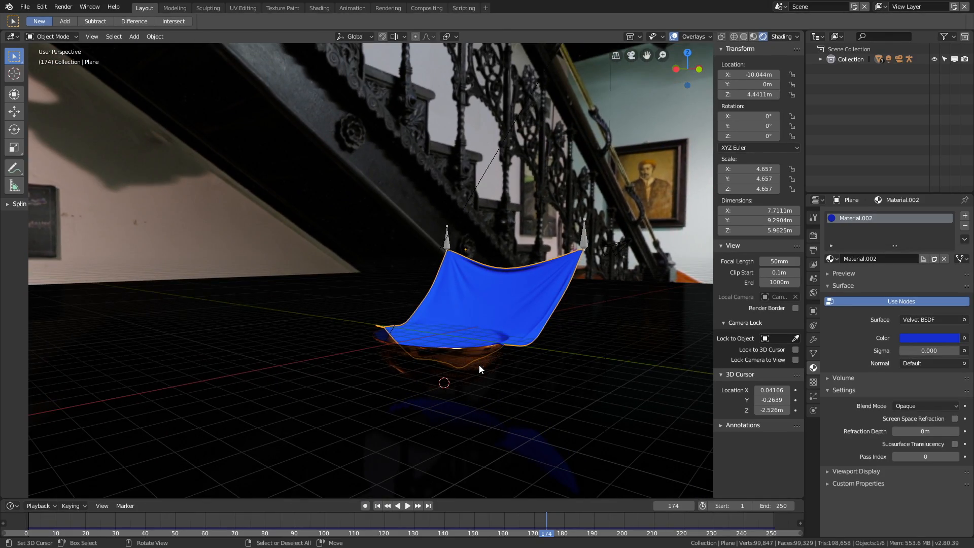
Hide the viewport overlays and view the cloth over the bowl around frame 194
{"action": "left_click", "coordinate": [674, 36]}
{"action": "middle_click_drag", "start_coordinate": [609, 197], "coordinate": [565, 260]}
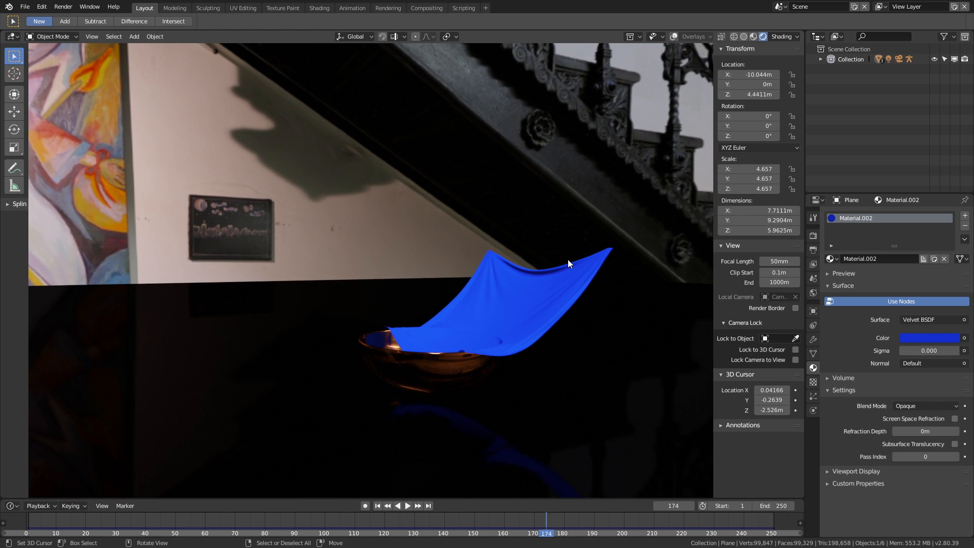
{"action": "middle_click_drag", "start_coordinate": [564, 400], "coordinate": [669, 358]}
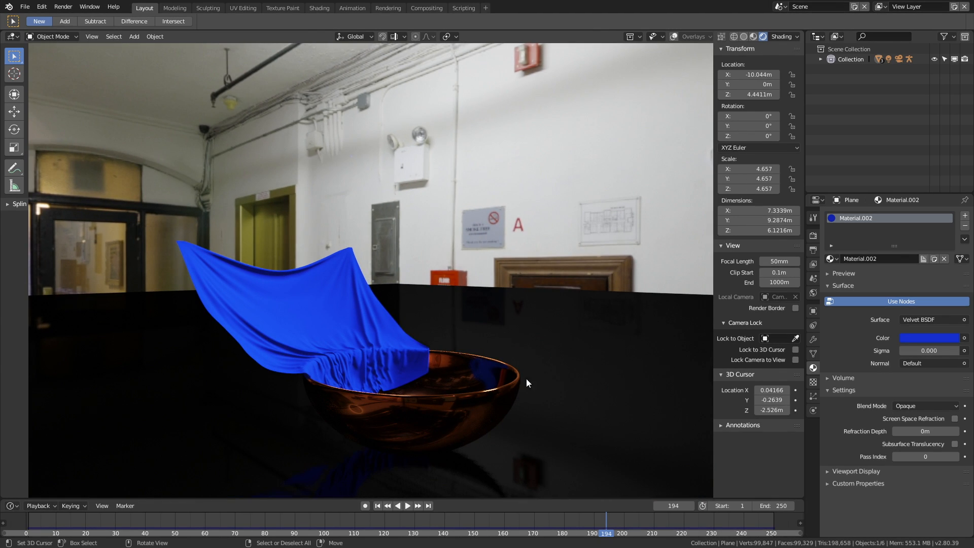
Brighten the bowl material's color to a full-value copper orange and check it from another side
{"action": "left_click", "coordinate": [507, 385]}
{"action": "left_click", "coordinate": [929, 350]}
{"action": "left_click_drag", "start_coordinate": [949, 246], "coordinate": [950, 205]}
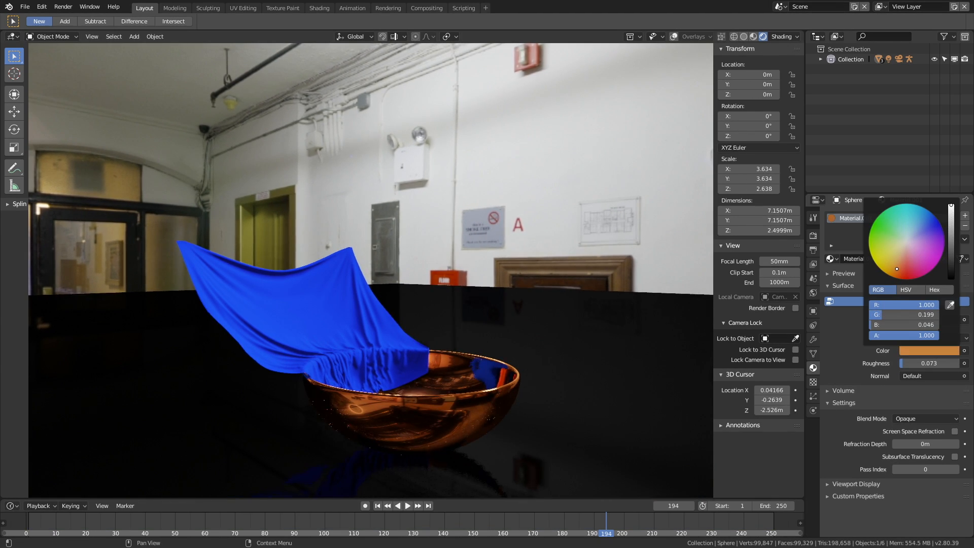
{"action": "middle_click_drag", "start_coordinate": [558, 304], "coordinate": [526, 370]}
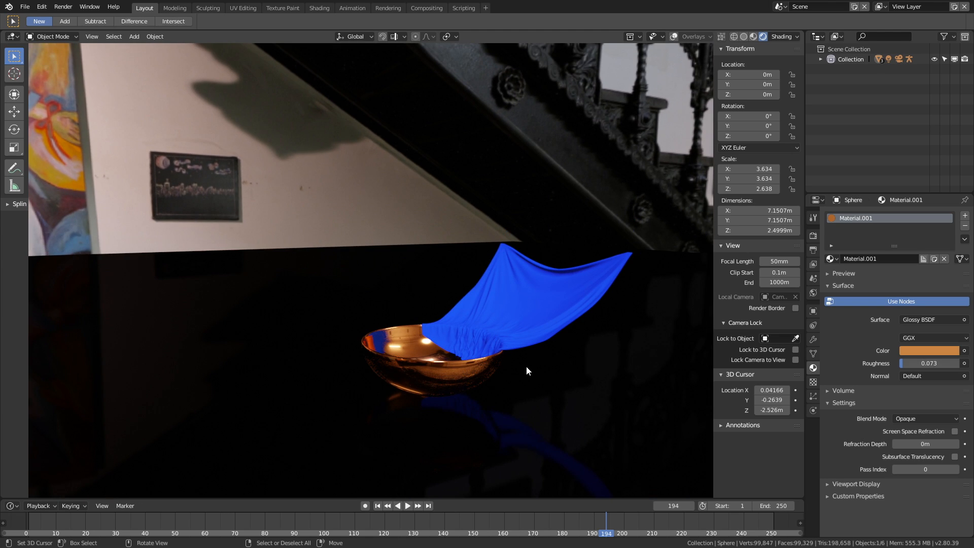
Save the project with Save As and return the viewport to rendered shading
{"action": "left_click", "coordinate": [24, 7]}
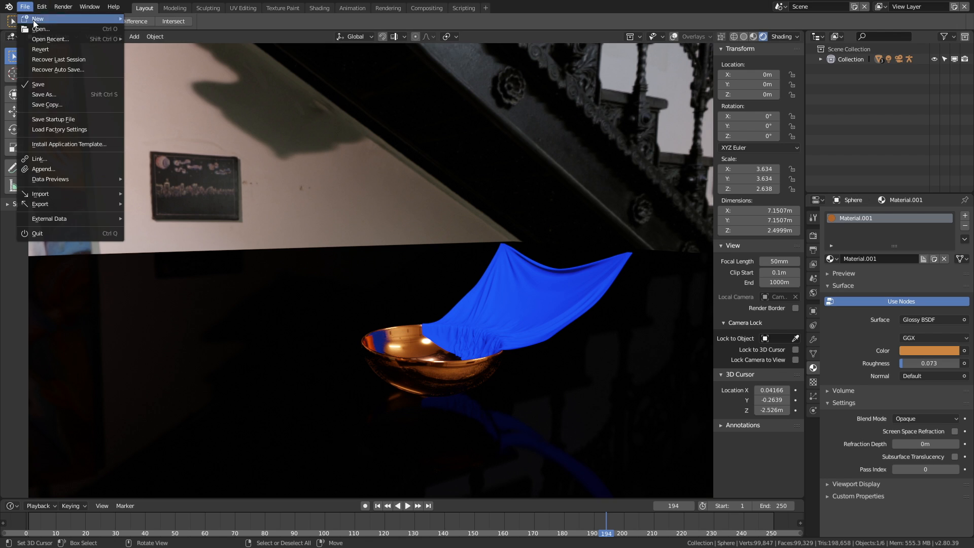
{"action": "left_click", "coordinate": [63, 92]}
{"action": "left_click", "coordinate": [900, 61]}
{"action": "left_click", "coordinate": [936, 48]}
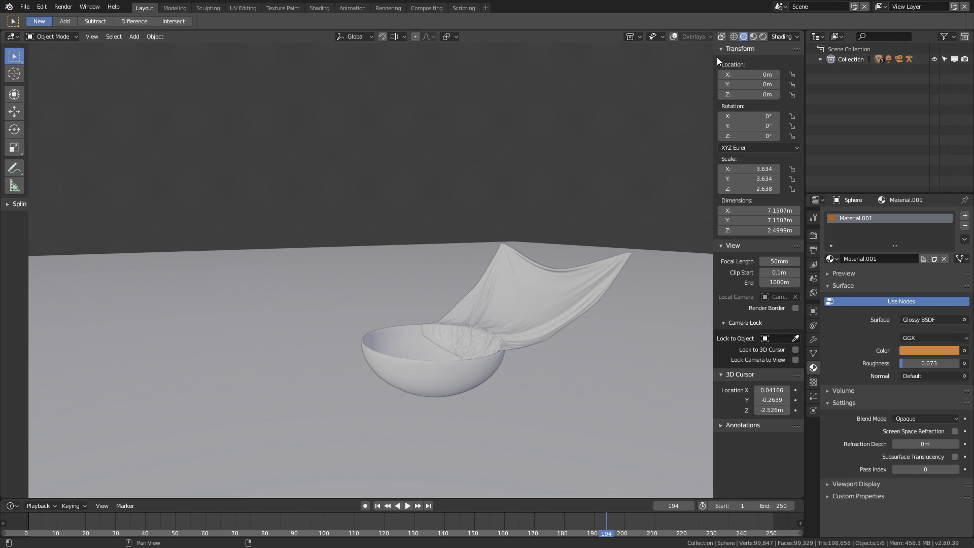
{"action": "left_click", "coordinate": [763, 36]}
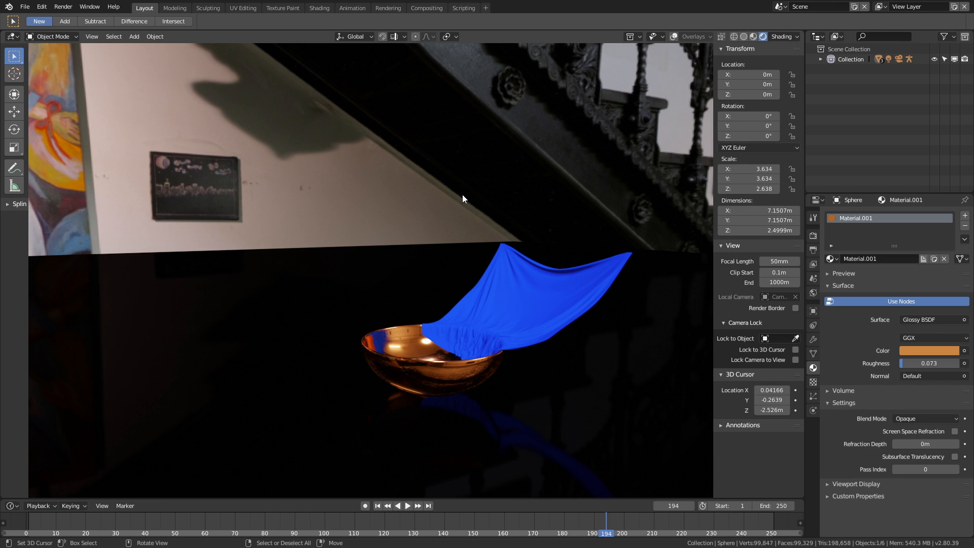
Switch to the camera view, lock the camera to it and frame the cloth and bowl
{"action": "key", "text": "KP_0"}
{"action": "left_click", "coordinate": [794, 360]}
{"action": "middle_click_drag", "start_coordinate": [429, 309], "coordinate": [576, 311]}
{"action": "scroll", "coordinate": [574, 305], "scroll_direction": "down", "scroll_amount": 8}
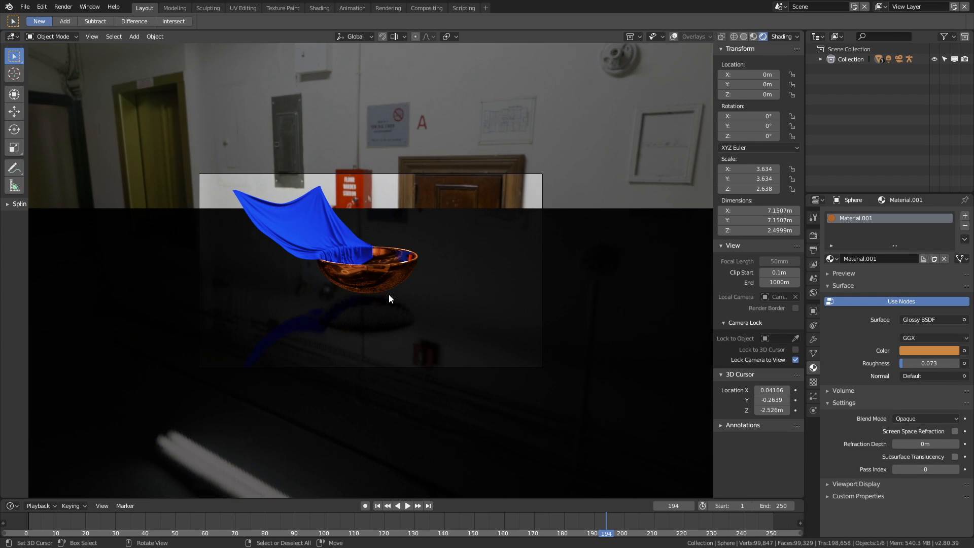
{"action": "mouse_move", "coordinate": [429, 327]}
{"action": "middle_mouse_down"}
{"action": "mouse_move", "coordinate": [416, 319]}
{"action": "mouse_move", "coordinate": [423, 300]}
{"action": "mouse_move", "coordinate": [422, 324]}
{"action": "middle_mouse_up"}
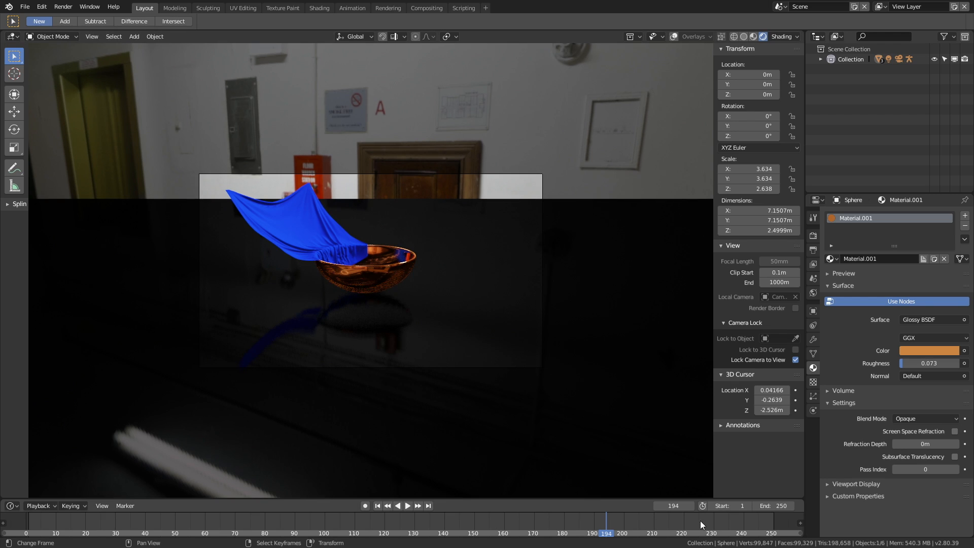
Scrub the animation from start to end and adjust the camera to keep the cloth and bowl in frame
{"action": "left_click", "coordinate": [753, 521]}
{"action": "left_click_drag", "start_coordinate": [218, 521], "coordinate": [41, 521]}
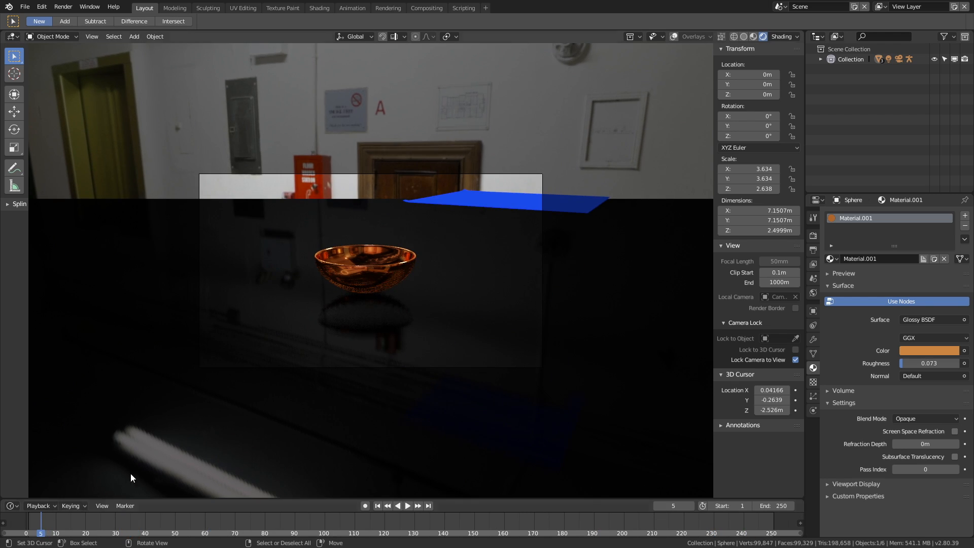
{"action": "mouse_move", "coordinate": [403, 282]}
{"action": "middle_mouse_down"}
{"action": "mouse_move", "coordinate": [415, 276]}
{"action": "mouse_move", "coordinate": [389, 281]}
{"action": "middle_mouse_up"}
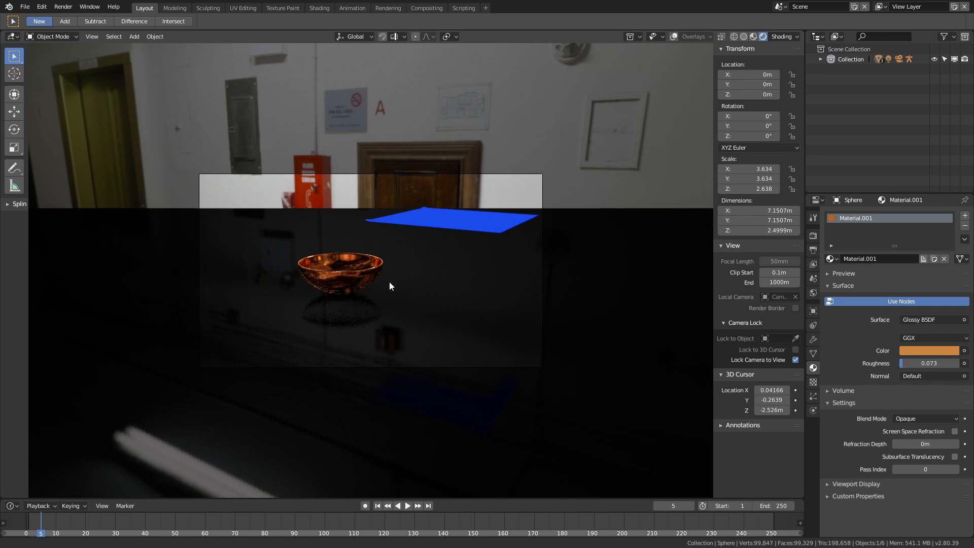
{"action": "middle_click_drag", "start_coordinate": [314, 417], "coordinate": [337, 391]}
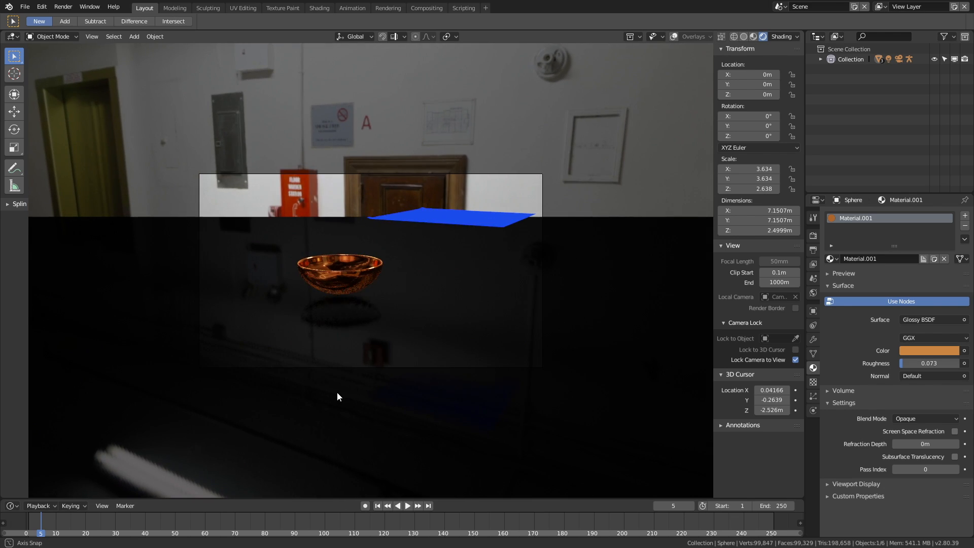
{"action": "left_click_drag", "start_coordinate": [716, 521], "coordinate": [89, 522]}
{"action": "middle_click_drag", "start_coordinate": [317, 424], "coordinate": [299, 482]}
{"action": "left_click_drag", "start_coordinate": [56, 522], "coordinate": [801, 535]}
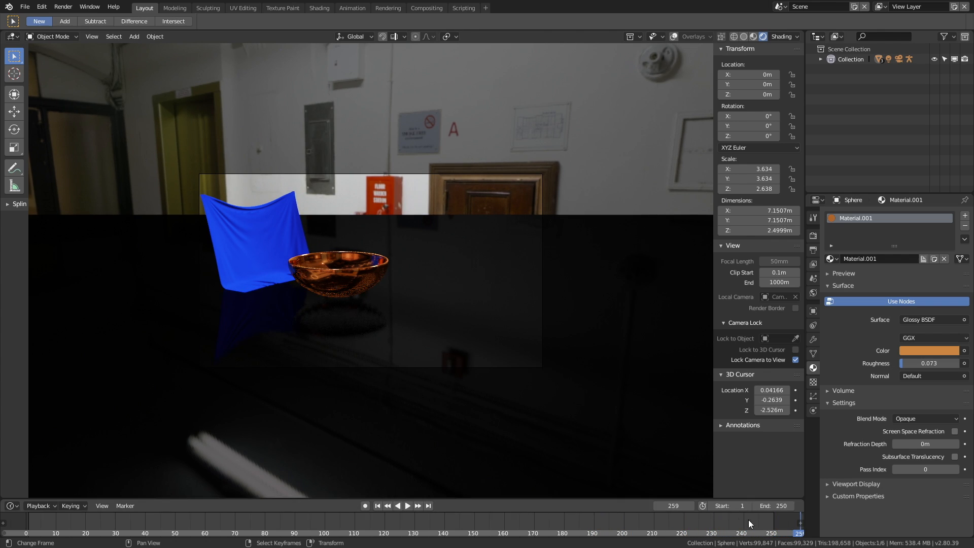
Raise the camera's clip end to 372 m and scale the ground plane up to about 1100 m wide
{"action": "left_click", "coordinate": [543, 208]}
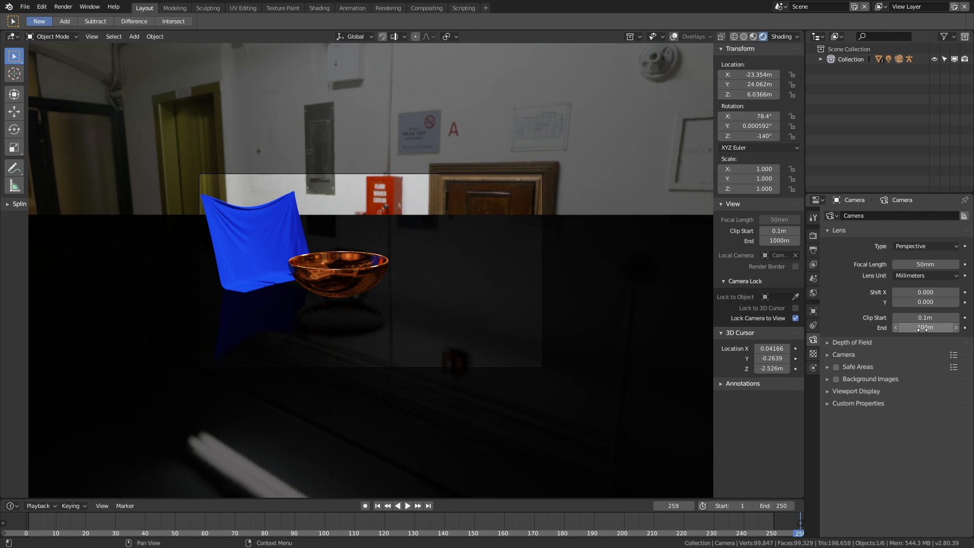
{"action": "left_click_drag", "start_coordinate": [925, 327], "coordinate": [953, 327]}
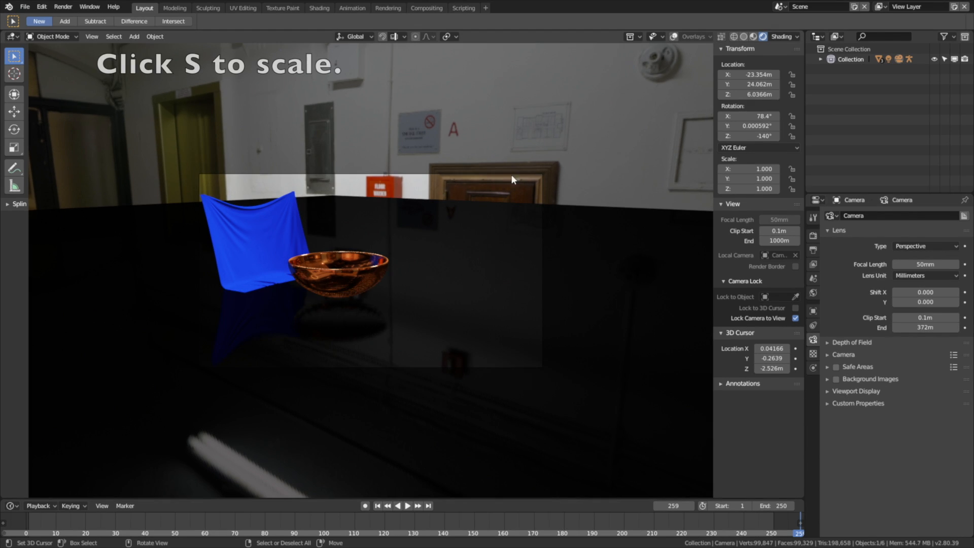
{"action": "left_click", "coordinate": [586, 206]}
{"action": "key", "text": "s"}
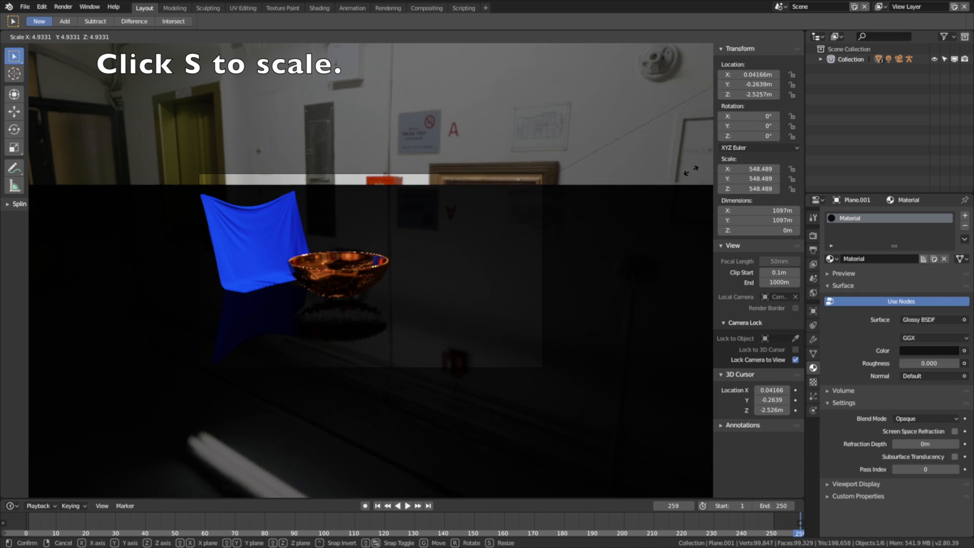
{"action": "left_click", "coordinate": [524, 234]}
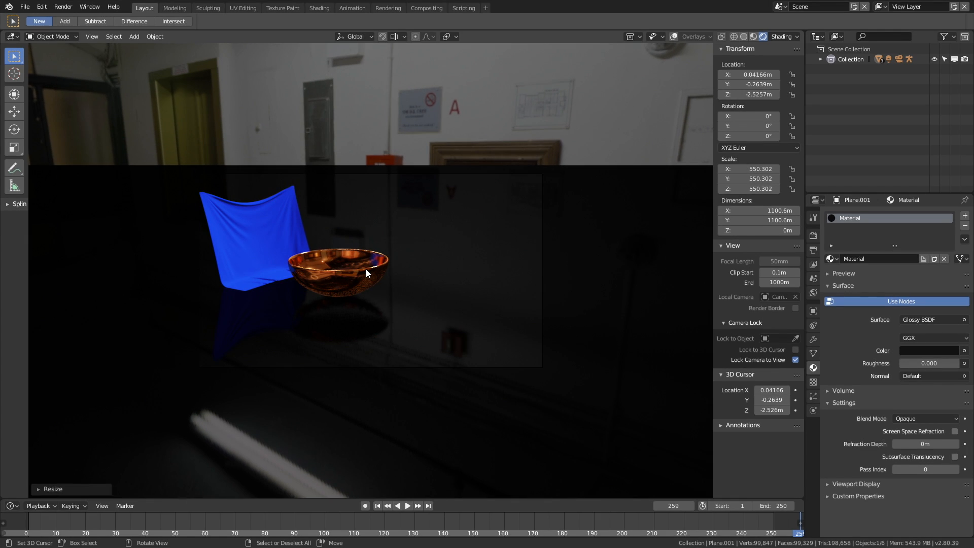
Show the overlays, select the sun light and set its radius to 0 m and specular to 0
{"action": "left_click", "coordinate": [673, 37]}
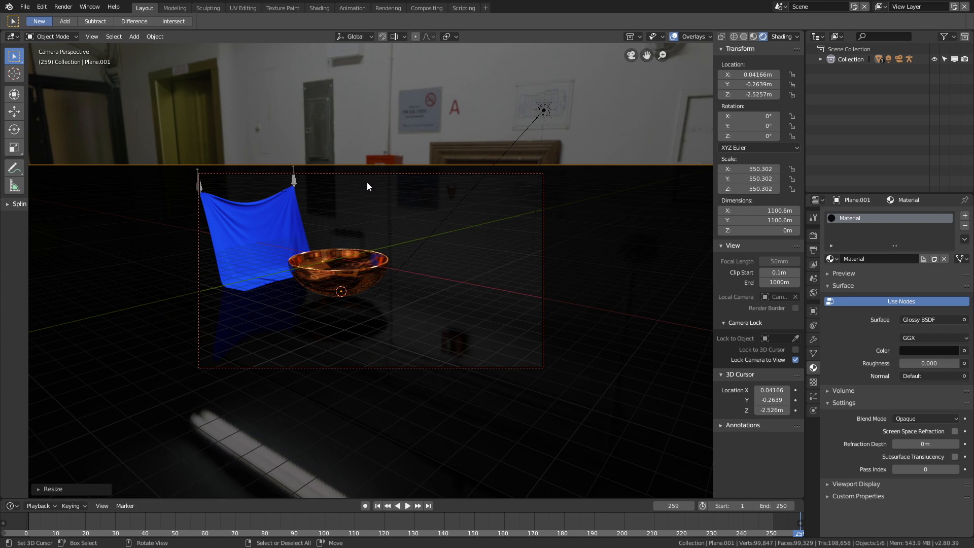
{"action": "left_click", "coordinate": [543, 110]}
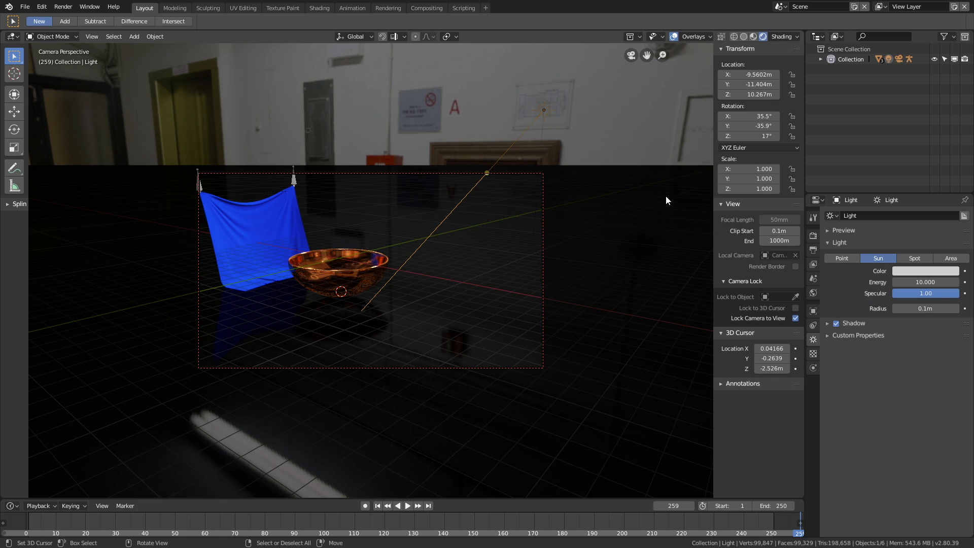
{"action": "left_click", "coordinate": [934, 308]}
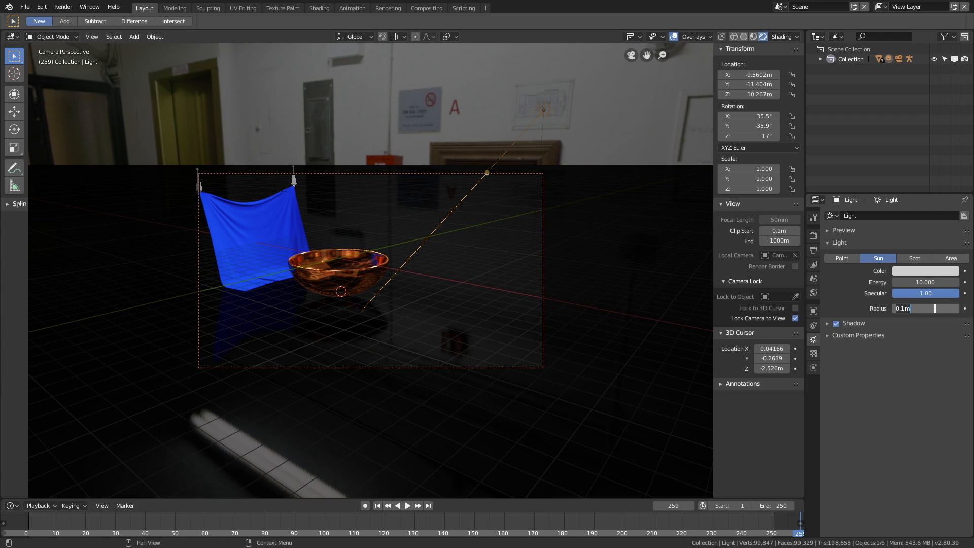
{"action": "type", "text": "0"}
{"action": "key", "text": "Return"}
{"action": "left_click_drag", "start_coordinate": [934, 295], "coordinate": [893, 295]}
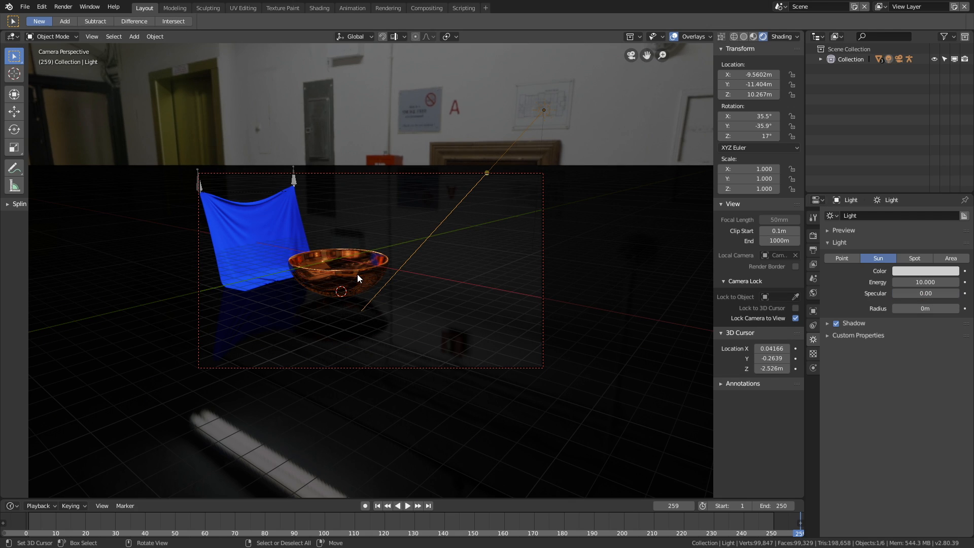
Select the bowl and set its glossy material's roughness to 0
{"action": "left_click", "coordinate": [357, 276]}
{"action": "scroll", "coordinate": [401, 278], "scroll_direction": "up", "scroll_amount": 1}
{"action": "scroll", "coordinate": [400, 278], "scroll_direction": "down", "scroll_amount": 2}
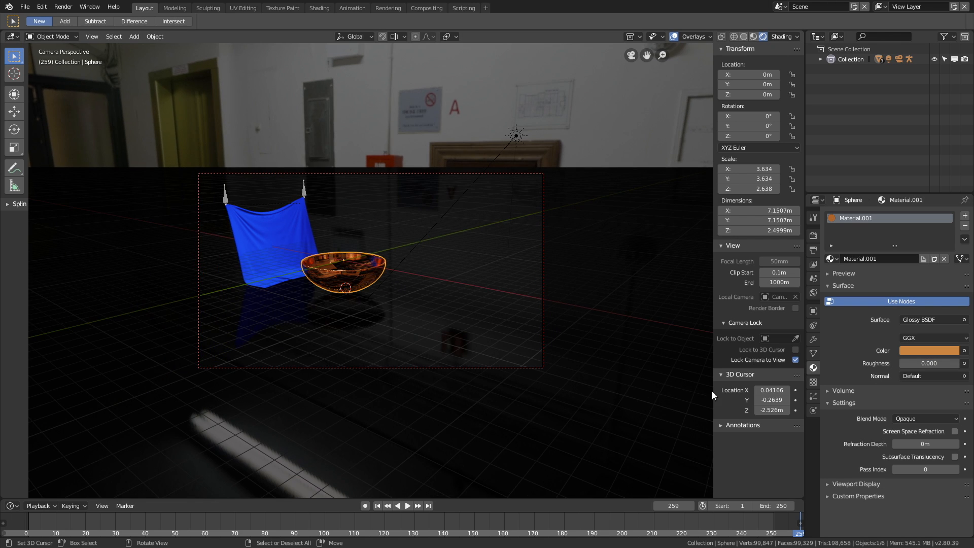
Unlock the camera from the view and inspect the bowl's reflections up close with the overlays hidden
{"action": "left_click", "coordinate": [796, 360]}
{"action": "scroll", "coordinate": [507, 325], "scroll_direction": "up", "scroll_amount": 5}
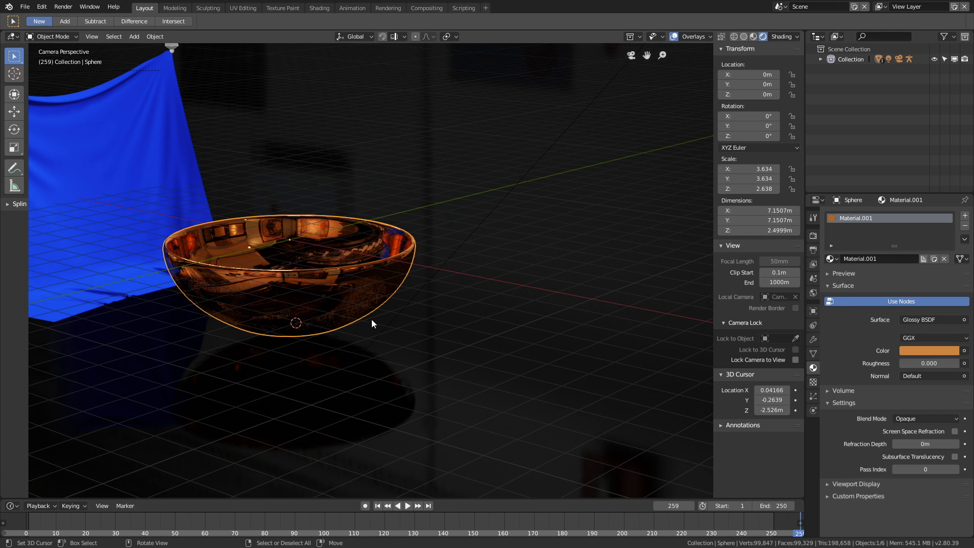
{"action": "key", "text": "shift+alt+z"}
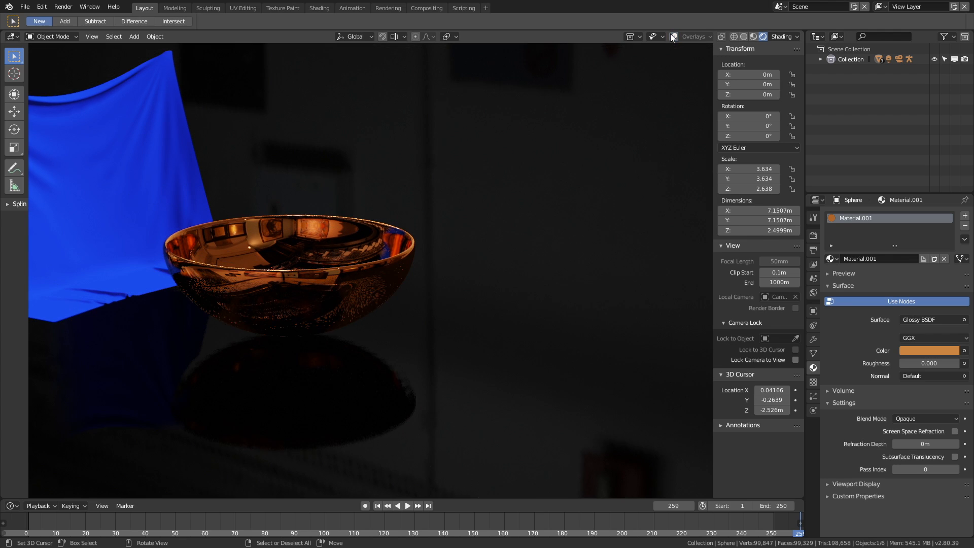
{"action": "scroll", "coordinate": [435, 247], "scroll_direction": "down", "scroll_amount": 5}
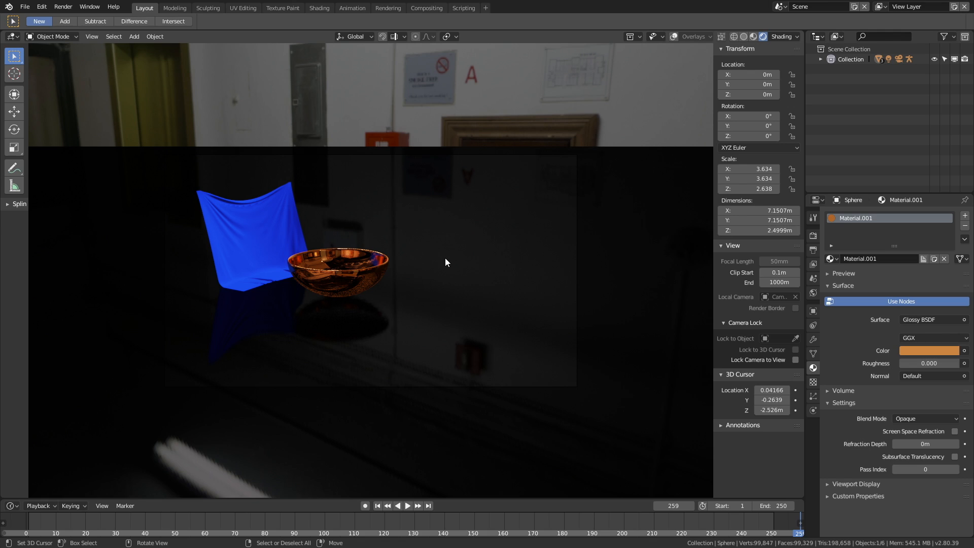
Set the Eevee render samples to 250
{"action": "left_click", "coordinate": [813, 235]}
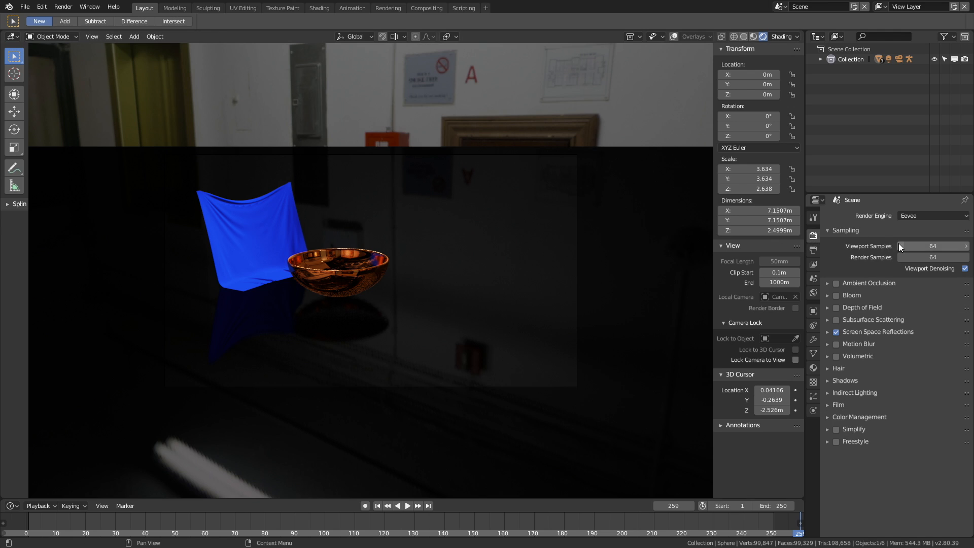
{"action": "left_click", "coordinate": [921, 258]}
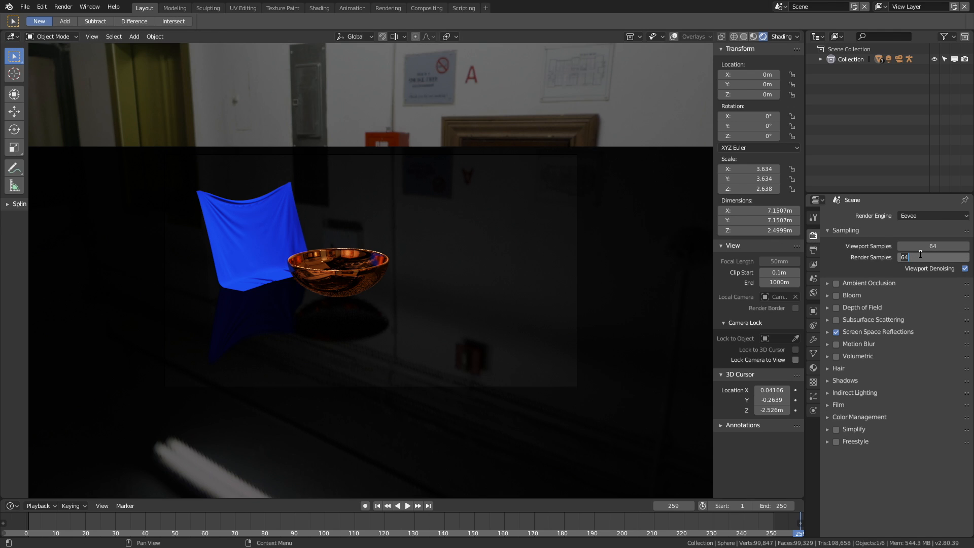
{"action": "type", "text": "250"}
{"action": "key", "text": "Return"}
Set the scene's output frame rate to 30 fps
{"action": "left_click", "coordinate": [814, 250]}
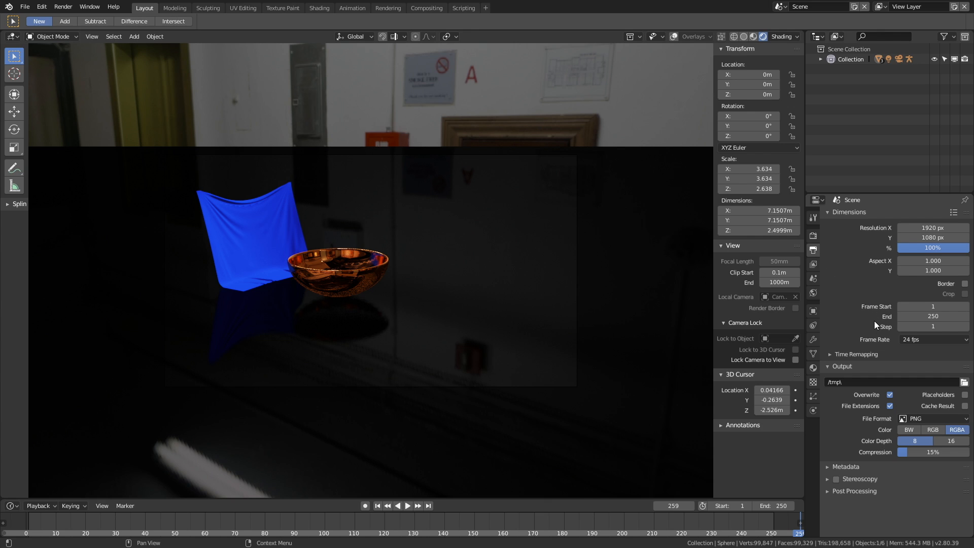
{"action": "left_click", "coordinate": [912, 340]}
{"action": "left_click", "coordinate": [921, 391]}
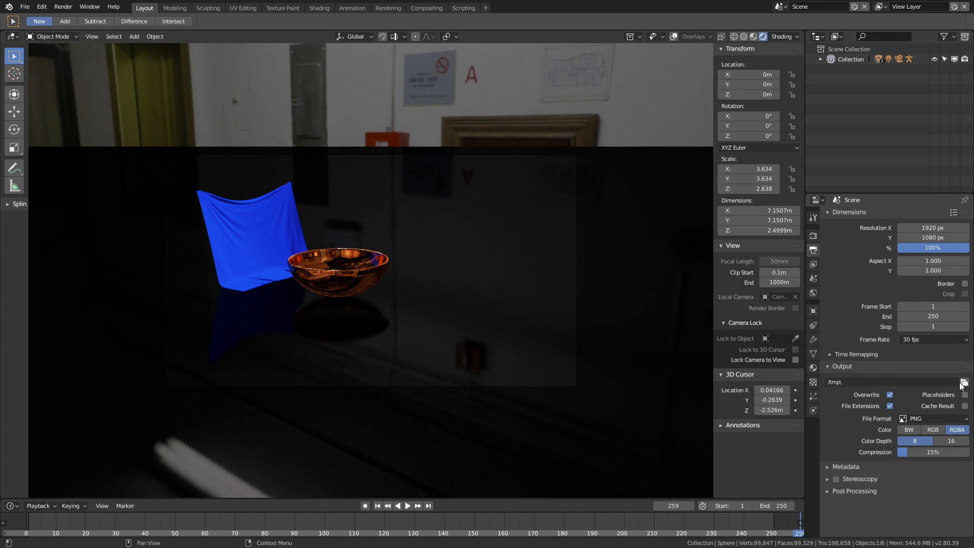
Set the render output path to E:\tmp\Final EEVEE and the file format to AVI JPEG
{"action": "left_click", "coordinate": [962, 383]}
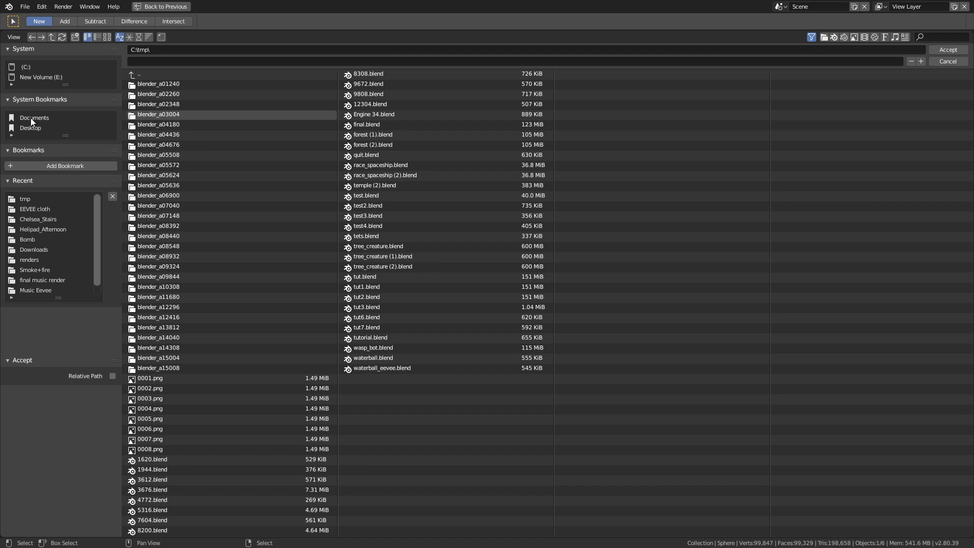
{"action": "left_click", "coordinate": [26, 199]}
{"action": "left_click", "coordinate": [167, 61]}
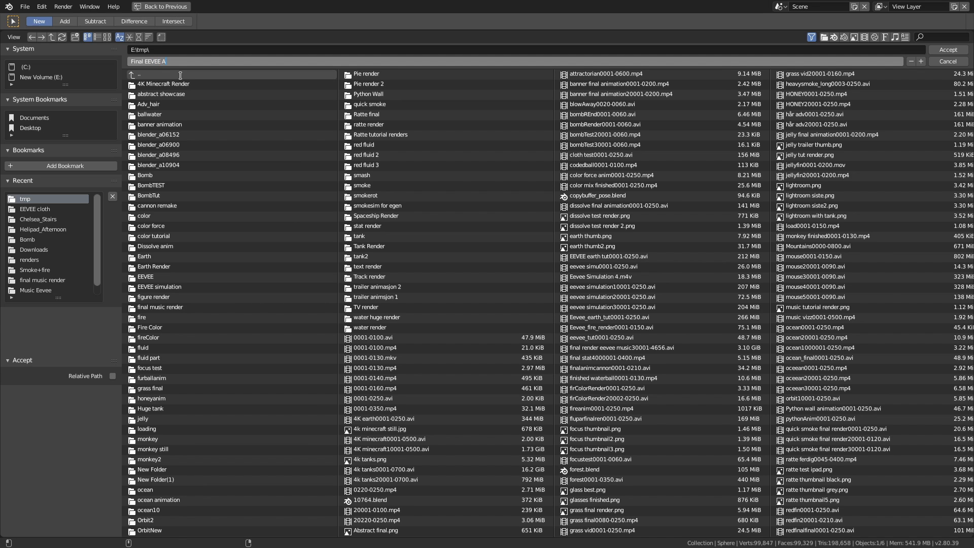
{"action": "key", "text": "Return"}
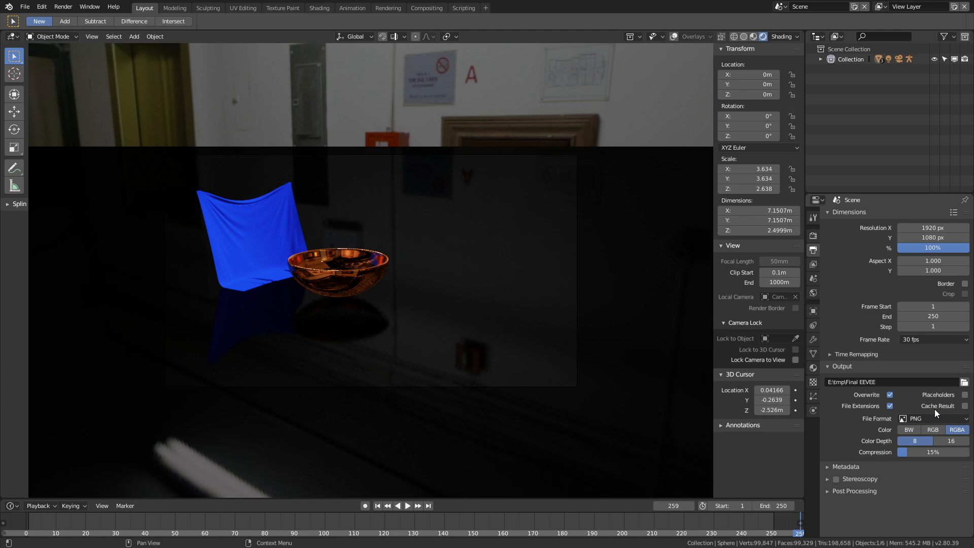
{"action": "left_click", "coordinate": [933, 418]}
{"action": "left_click", "coordinate": [936, 339]}
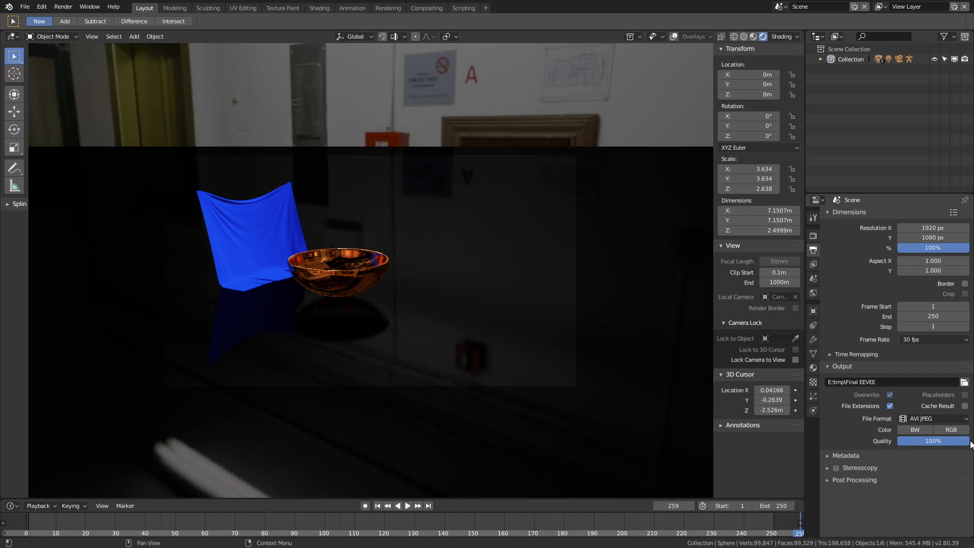
Set the render display mode to Image Editor and render the current frame as a test, fitting the whole image in view
{"action": "left_click", "coordinate": [70, 10]}
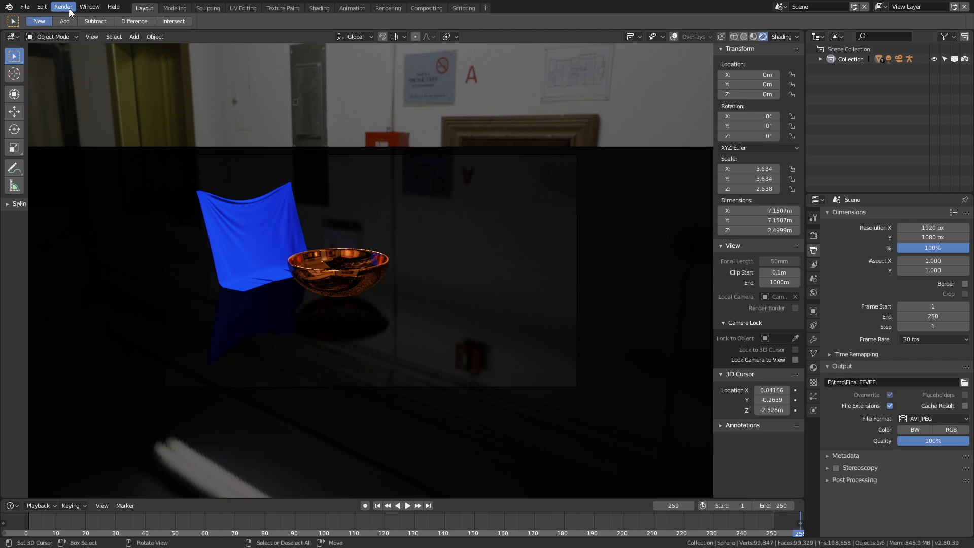
{"action": "mouse_move", "coordinate": [87, 76]}
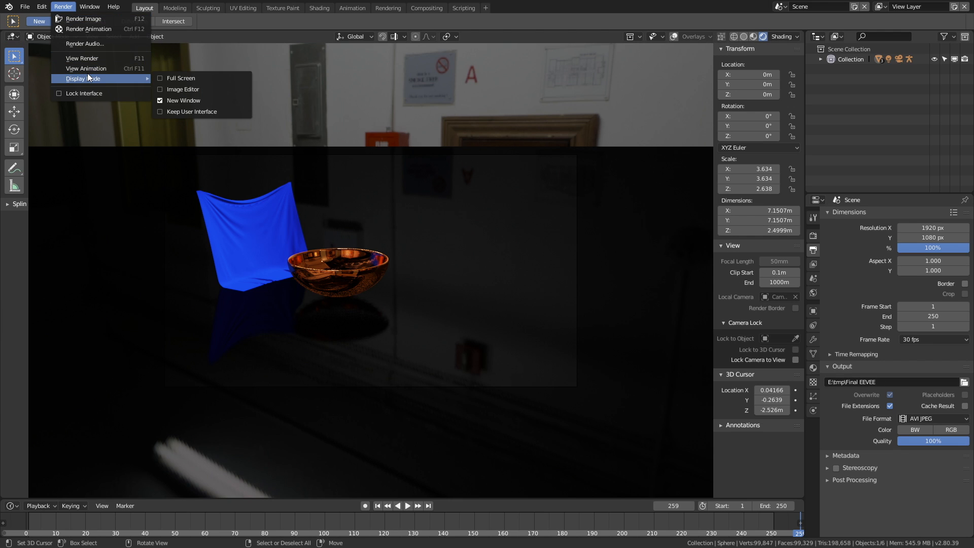
{"action": "left_click", "coordinate": [186, 90]}
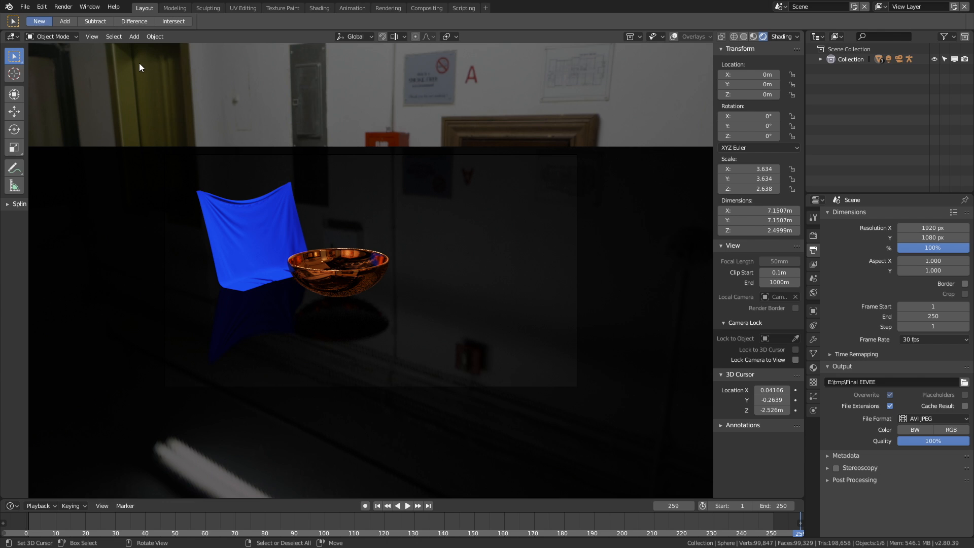
{"action": "left_click", "coordinate": [63, 6]}
{"action": "left_click", "coordinate": [67, 19]}
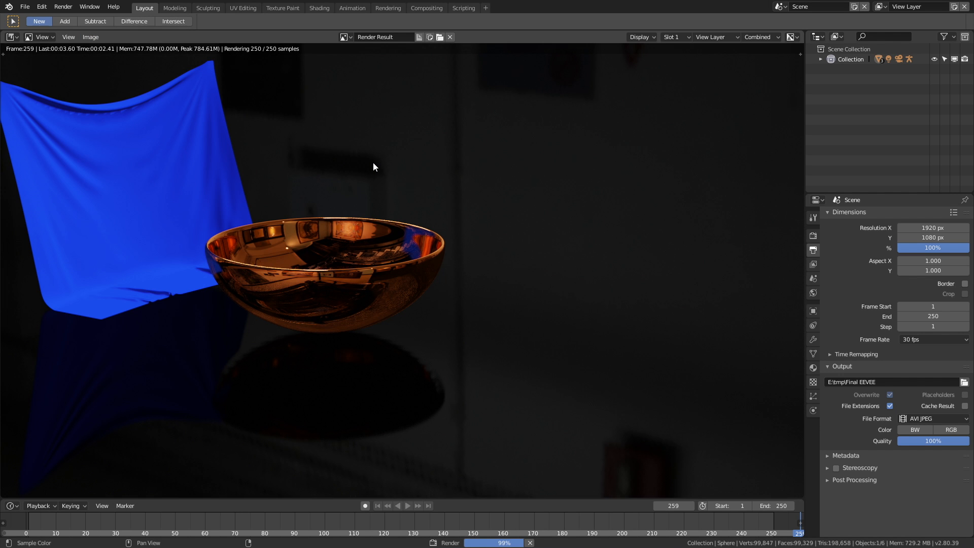
{"action": "key", "text": "Home"}
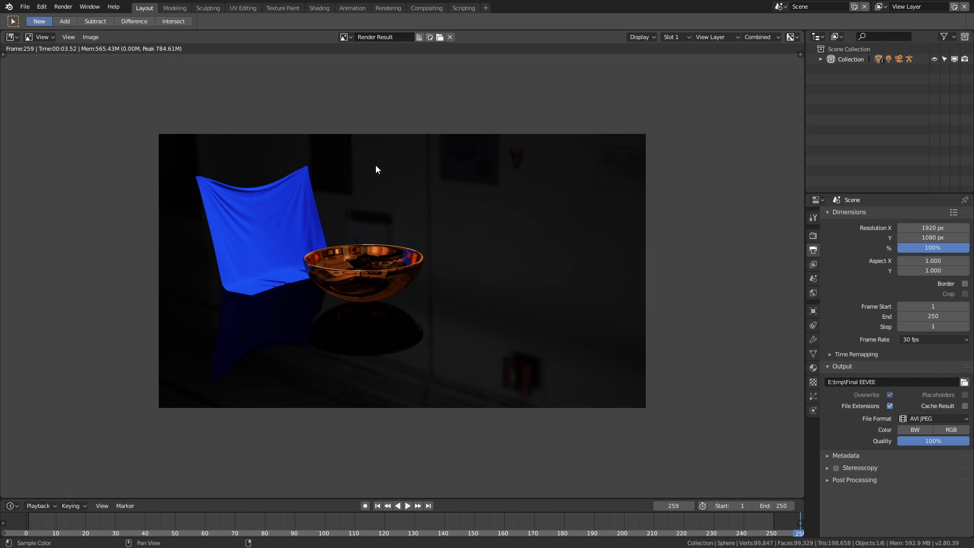
Return to the 3D viewport, select the ground plane and set its glossy material's roughness to 0.173
{"action": "left_click", "coordinate": [12, 36]}
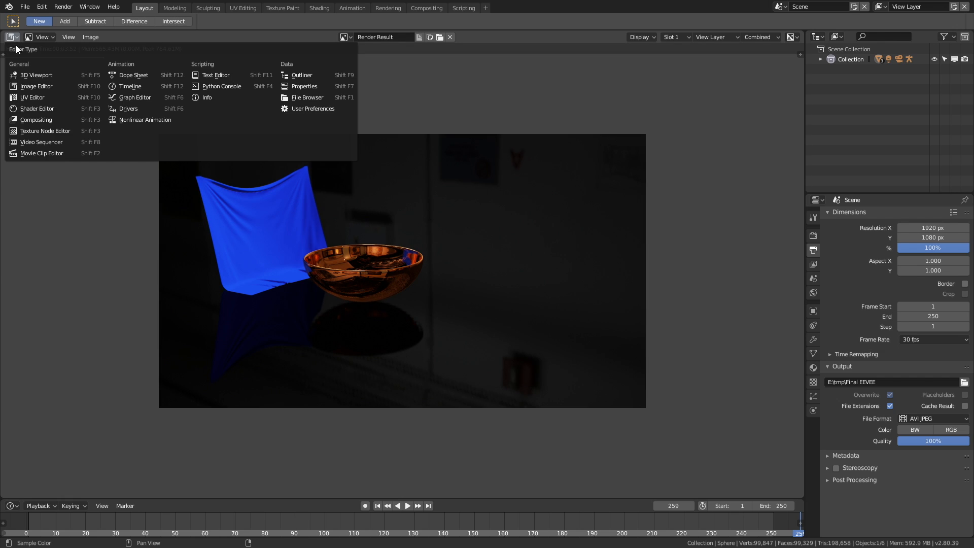
{"action": "left_click", "coordinate": [26, 72]}
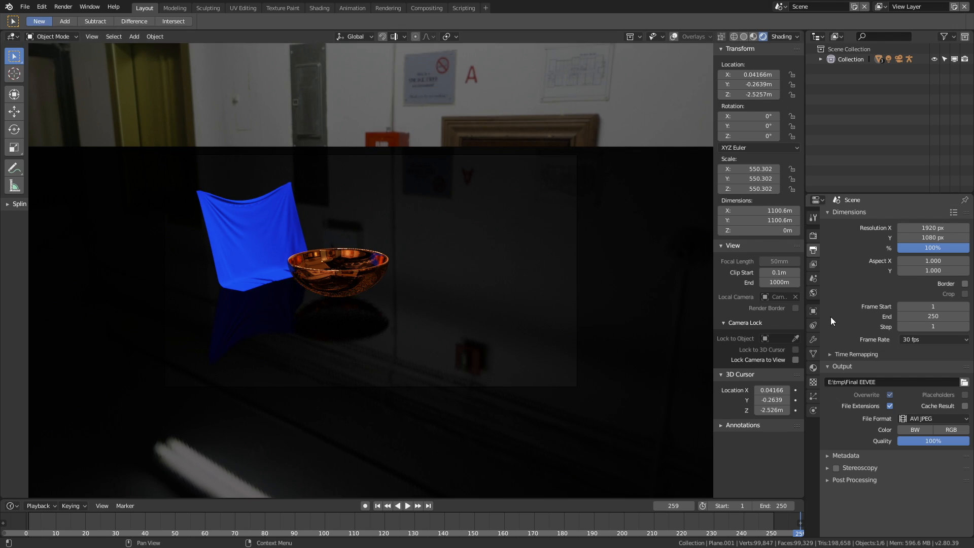
{"action": "left_click", "coordinate": [814, 365]}
{"action": "mouse_move", "coordinate": [905, 362]}
{"action": "left_mouse_down"}
{"action": "mouse_move", "coordinate": [893, 362]}
{"action": "mouse_move", "coordinate": [951, 363]}
{"action": "mouse_move", "coordinate": [903, 363]}
{"action": "mouse_move", "coordinate": [934, 363]}
{"action": "mouse_move", "coordinate": [911, 363]}
{"action": "left_mouse_up"}
{"action": "scroll", "coordinate": [525, 299], "scroll_direction": "up", "scroll_amount": 2}
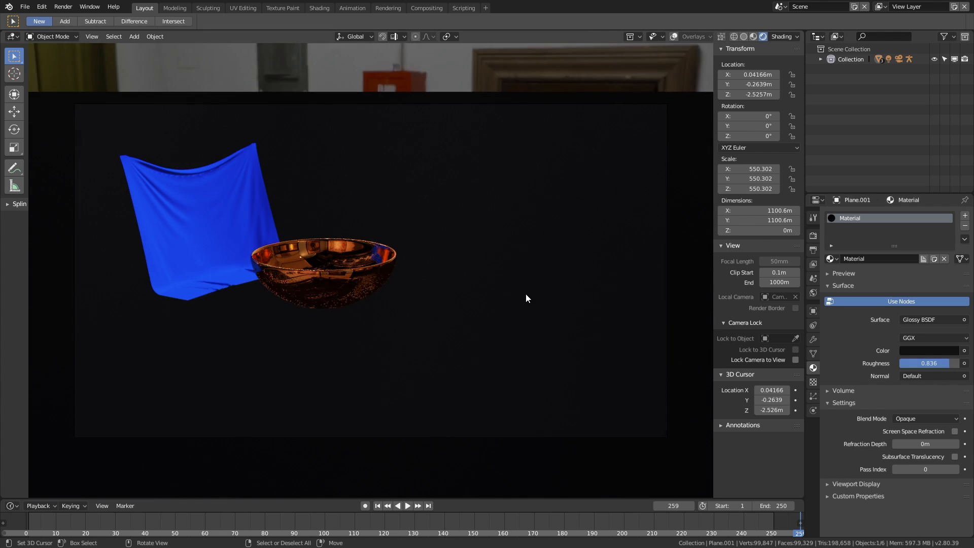
{"action": "scroll", "coordinate": [526, 298], "scroll_direction": "up", "scroll_amount": 1}
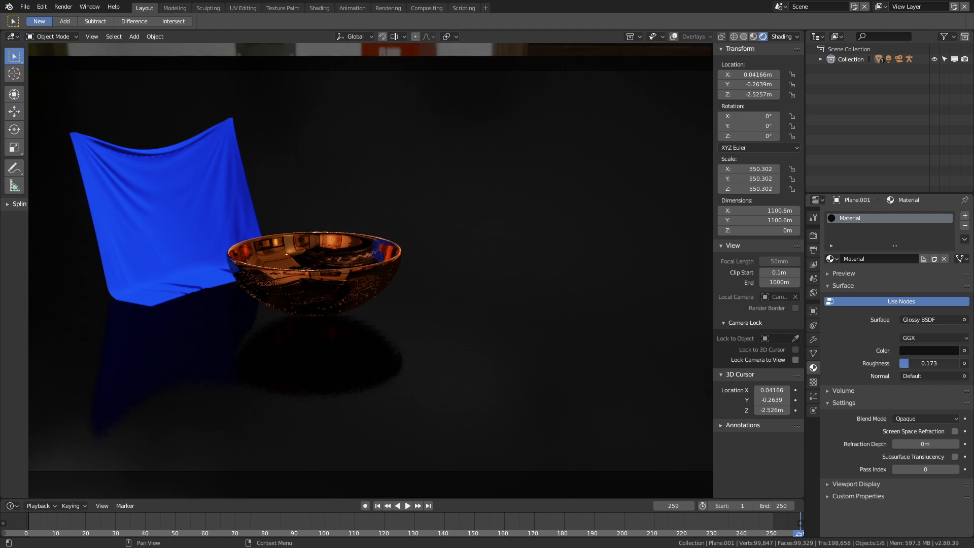
{"action": "scroll", "coordinate": [446, 263], "scroll_direction": "down", "scroll_amount": 2}
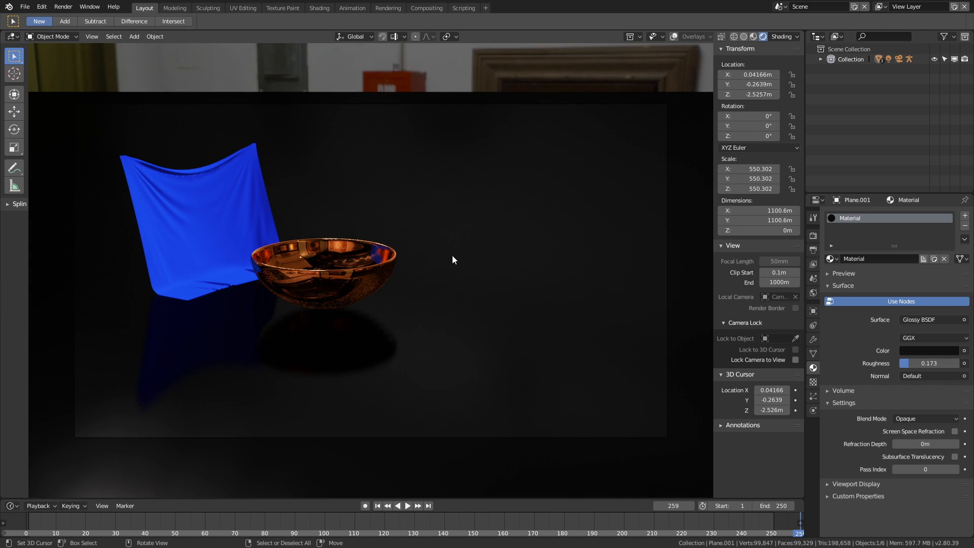
Start rendering the full animation
{"action": "left_click", "coordinate": [63, 7]}
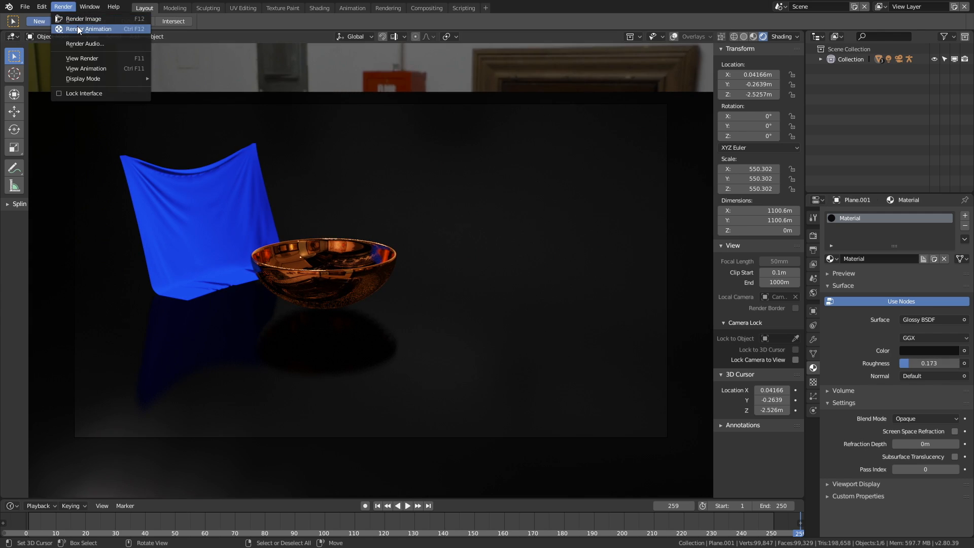
{"action": "left_click", "coordinate": [79, 29]}
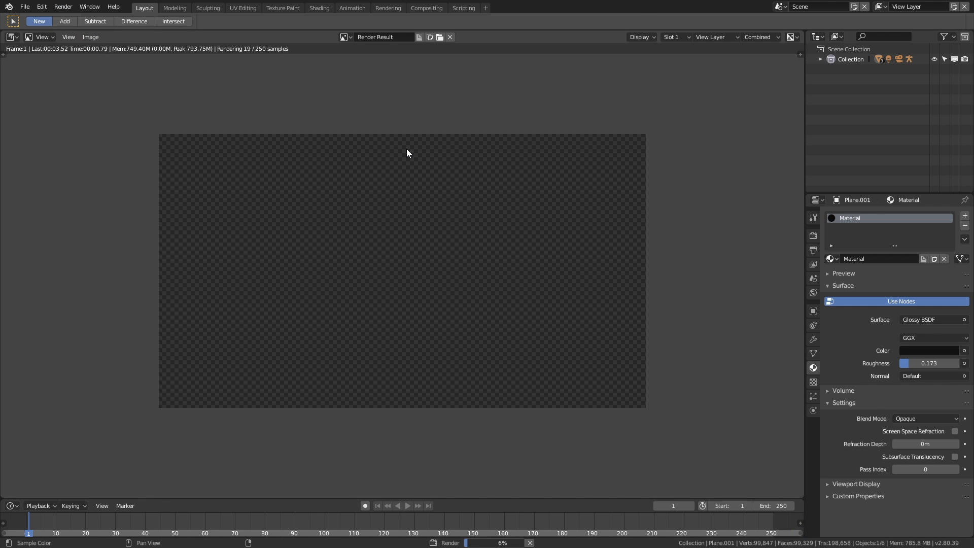